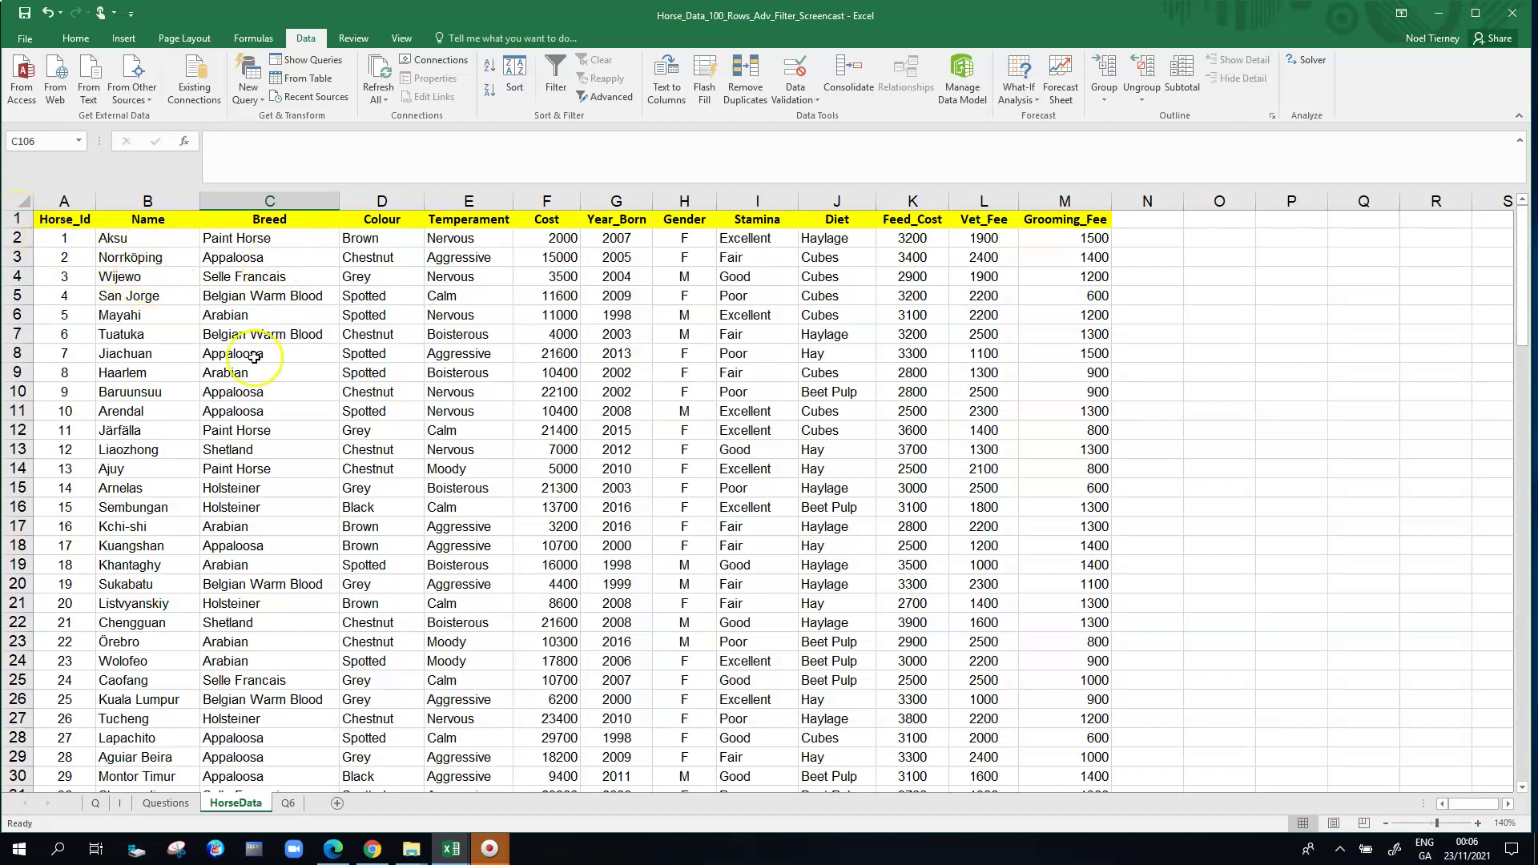
- Switch to the Questions sheet listing advanced-filter exercises Q06 to Q08
{"action": "left_click", "coordinate": [168, 804]}
- Read the Q07 question line in the text box, then return to the HorseData sheet
{"action": "left_click", "coordinate": [371, 489]}
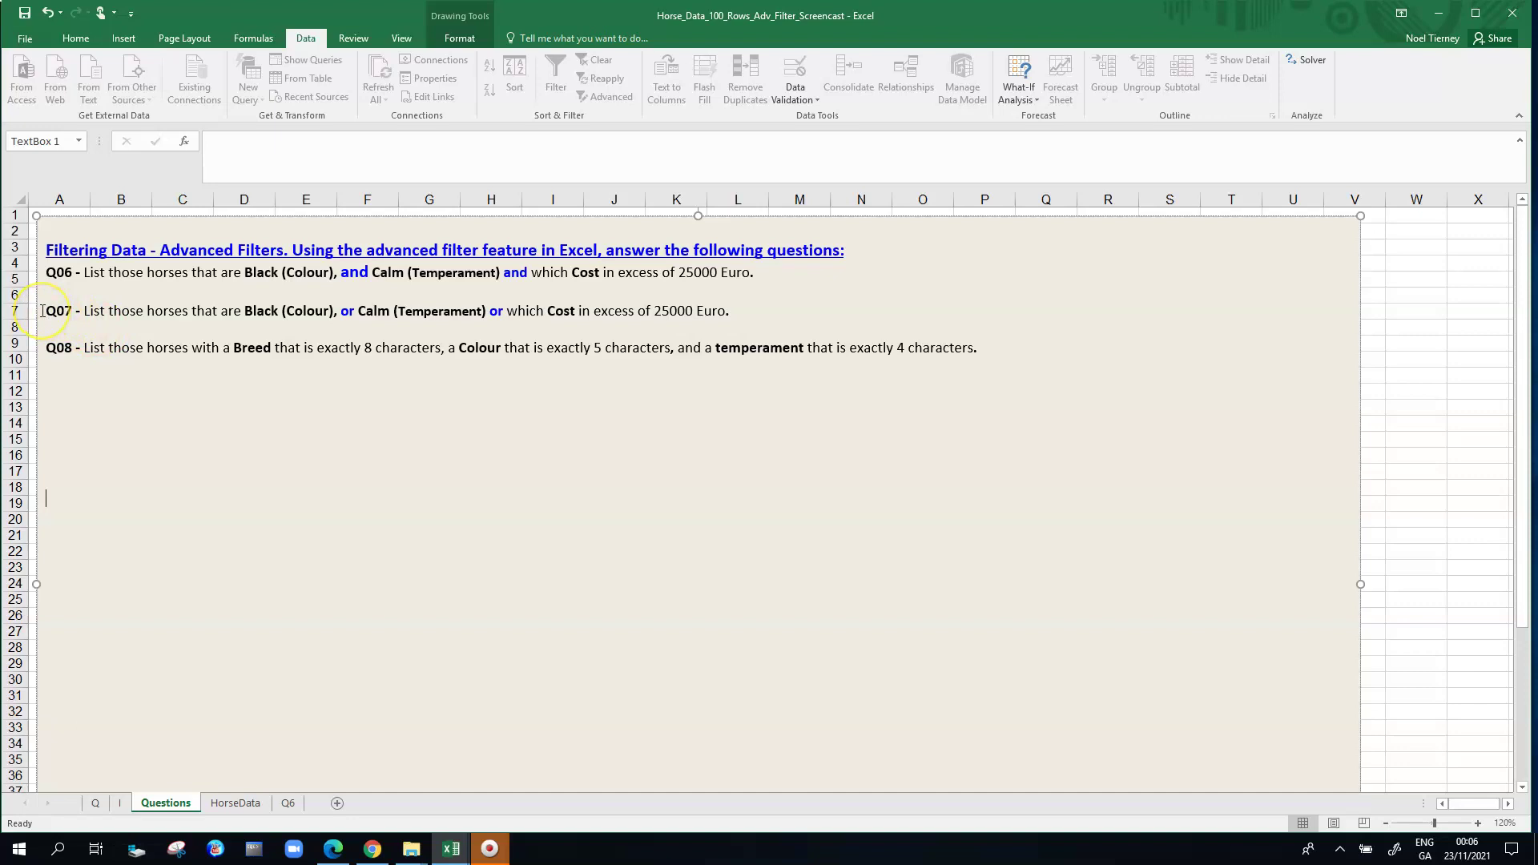
{"action": "left_click_drag", "start_coordinate": [49, 312], "coordinate": [761, 318]}
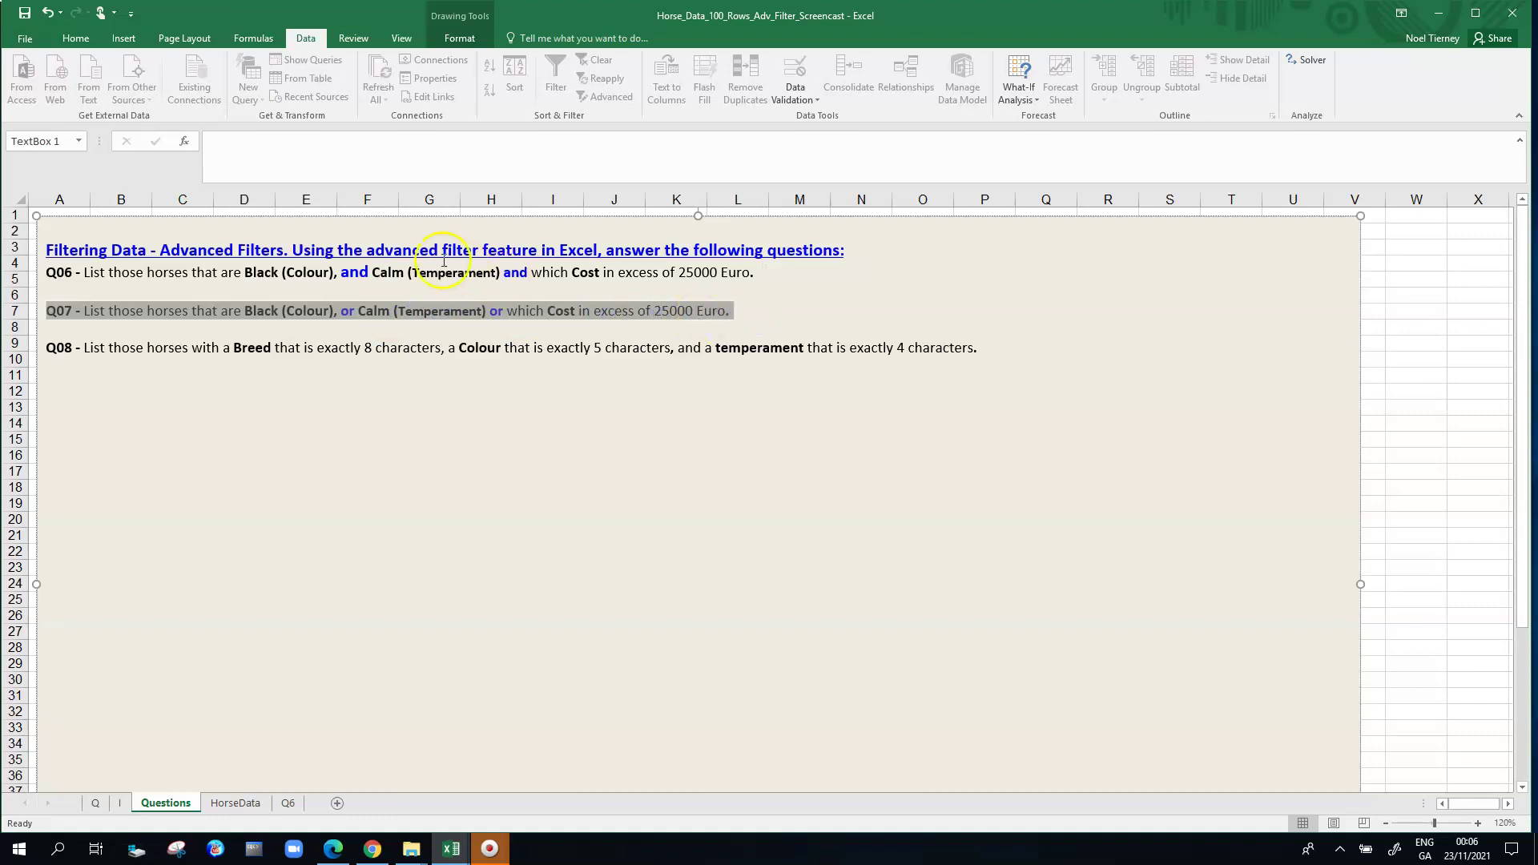
{"action": "left_click", "coordinate": [368, 275]}
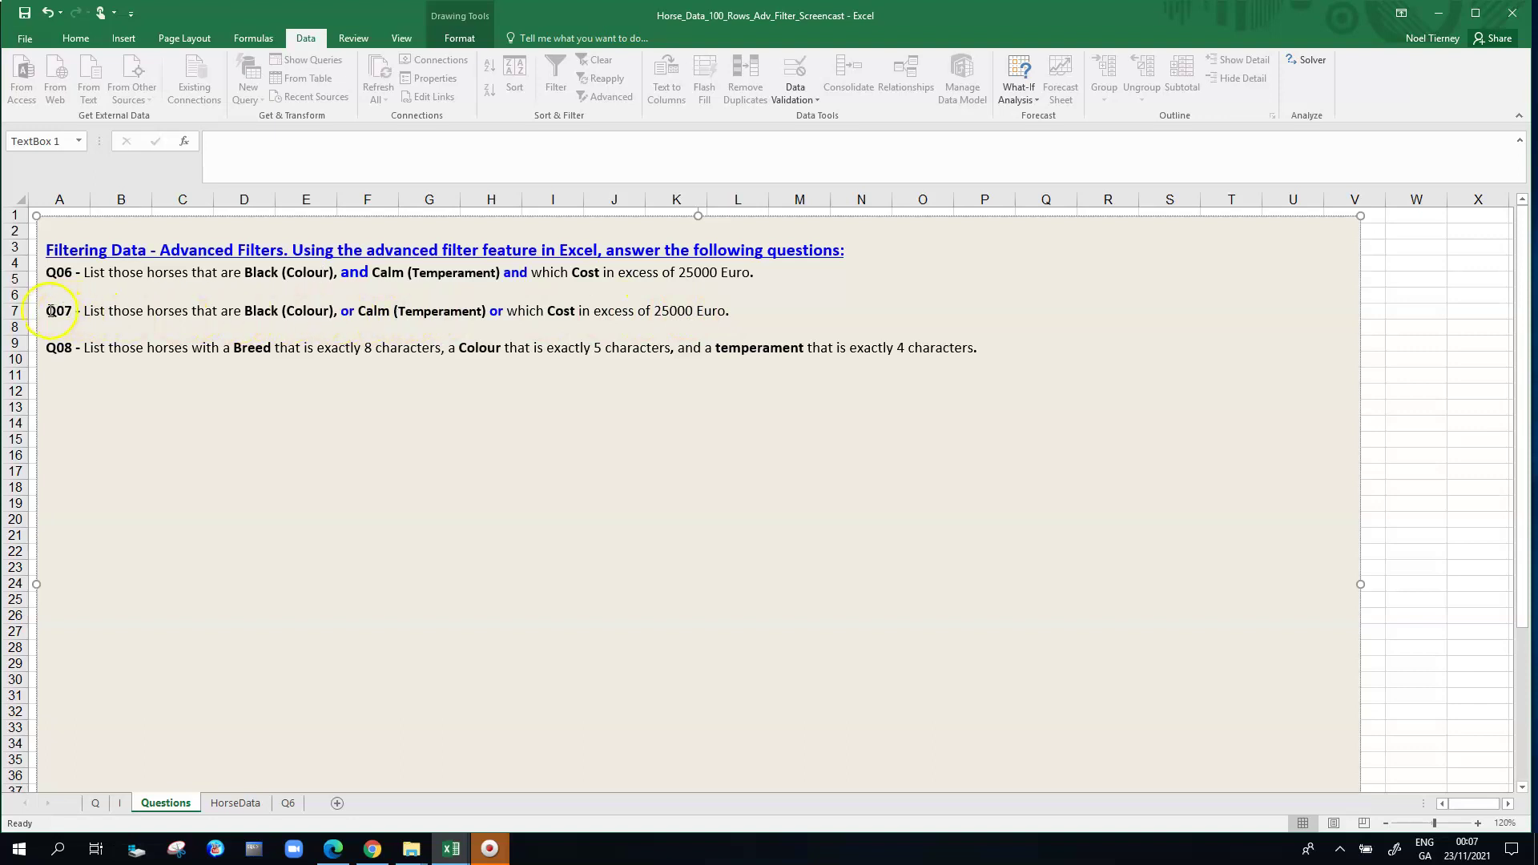
{"action": "left_click_drag", "start_coordinate": [49, 311], "coordinate": [729, 310]}
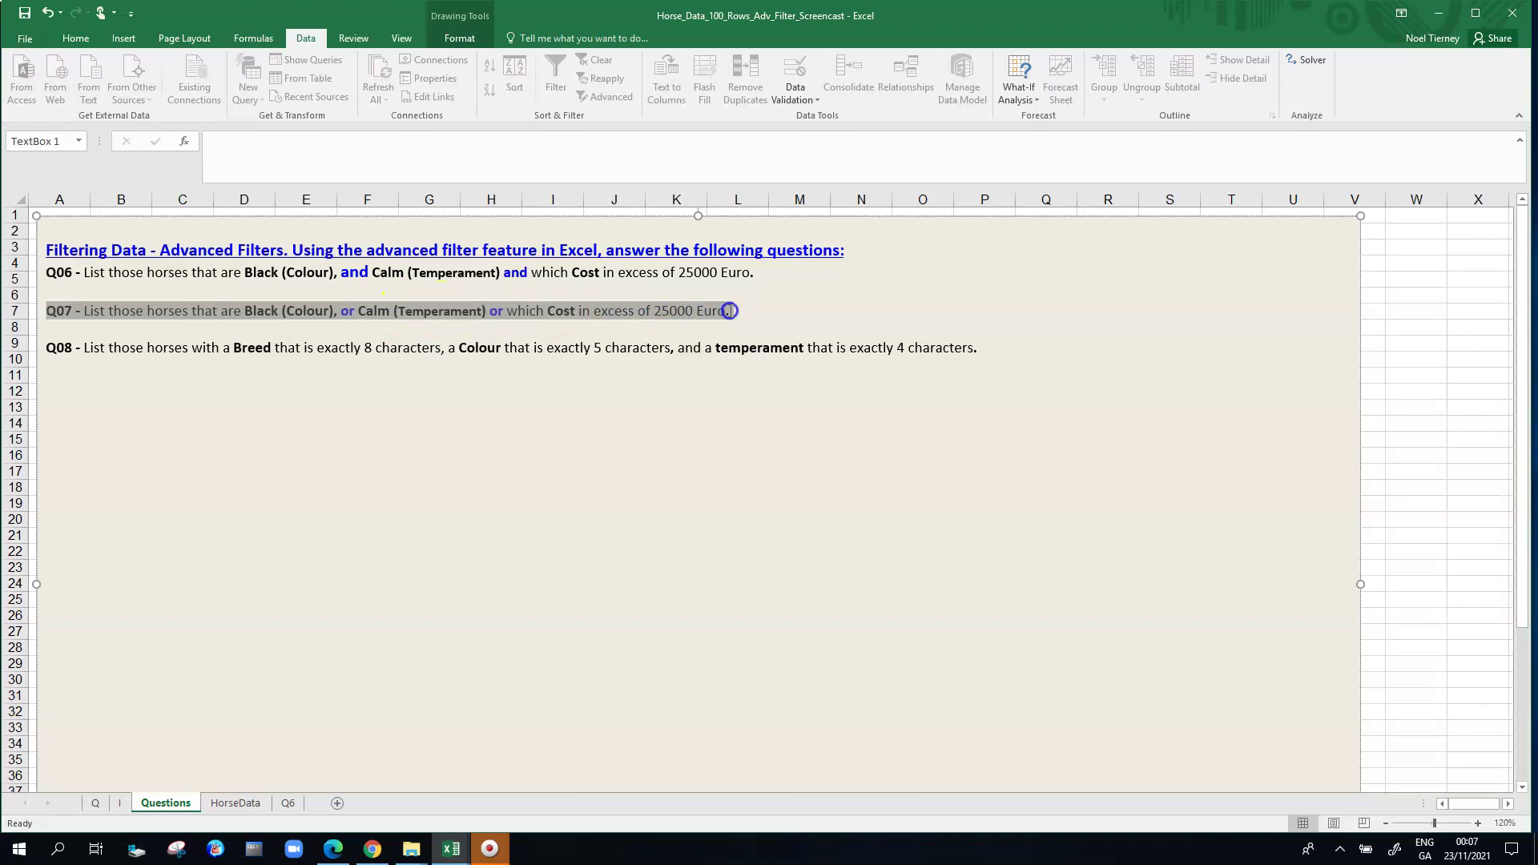
{"action": "left_click", "coordinate": [443, 321]}
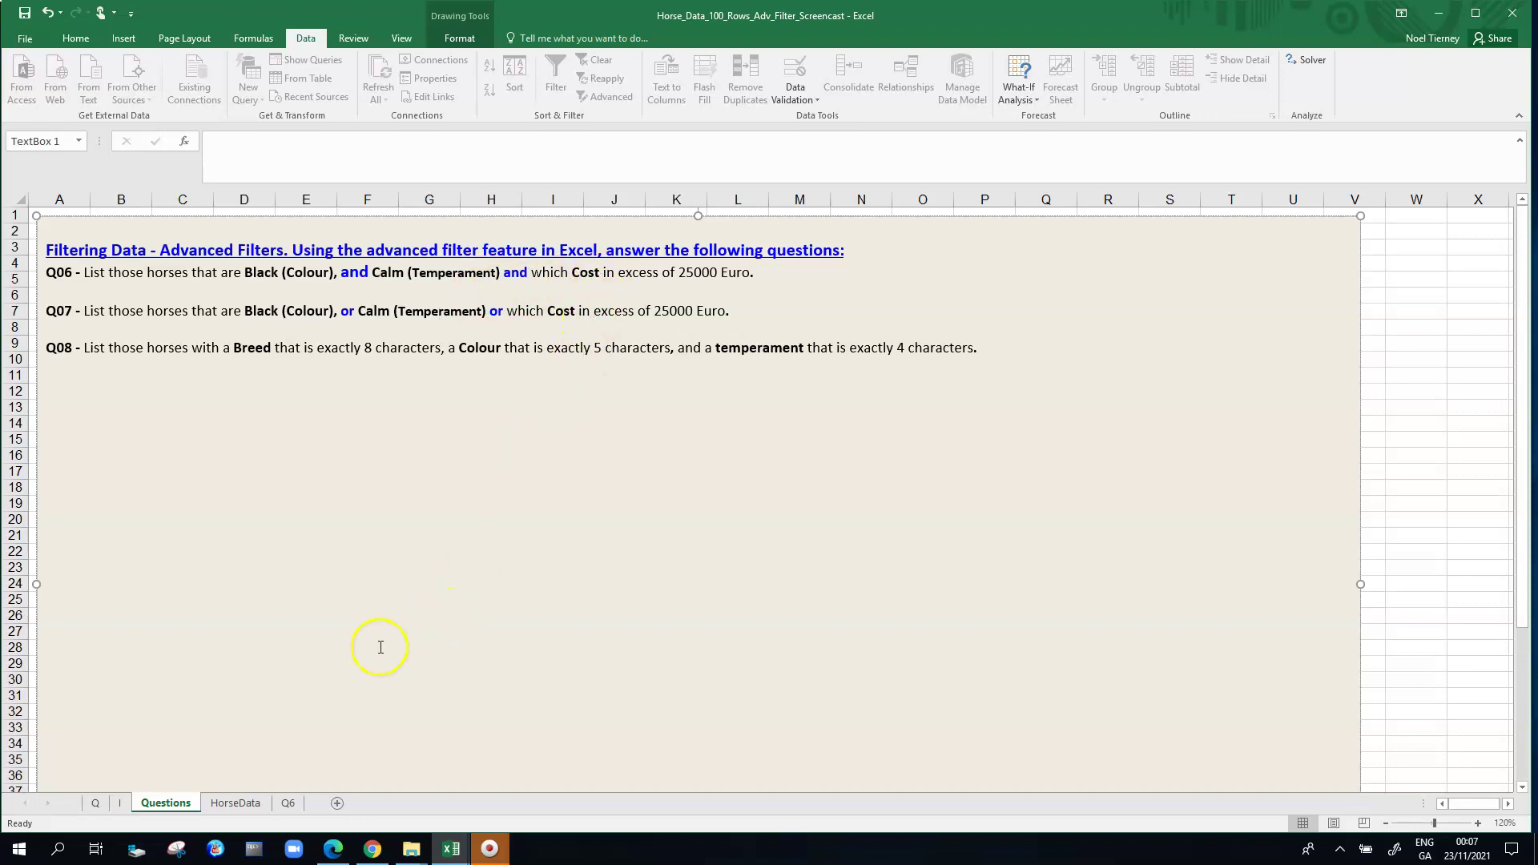
{"action": "left_click", "coordinate": [237, 804]}
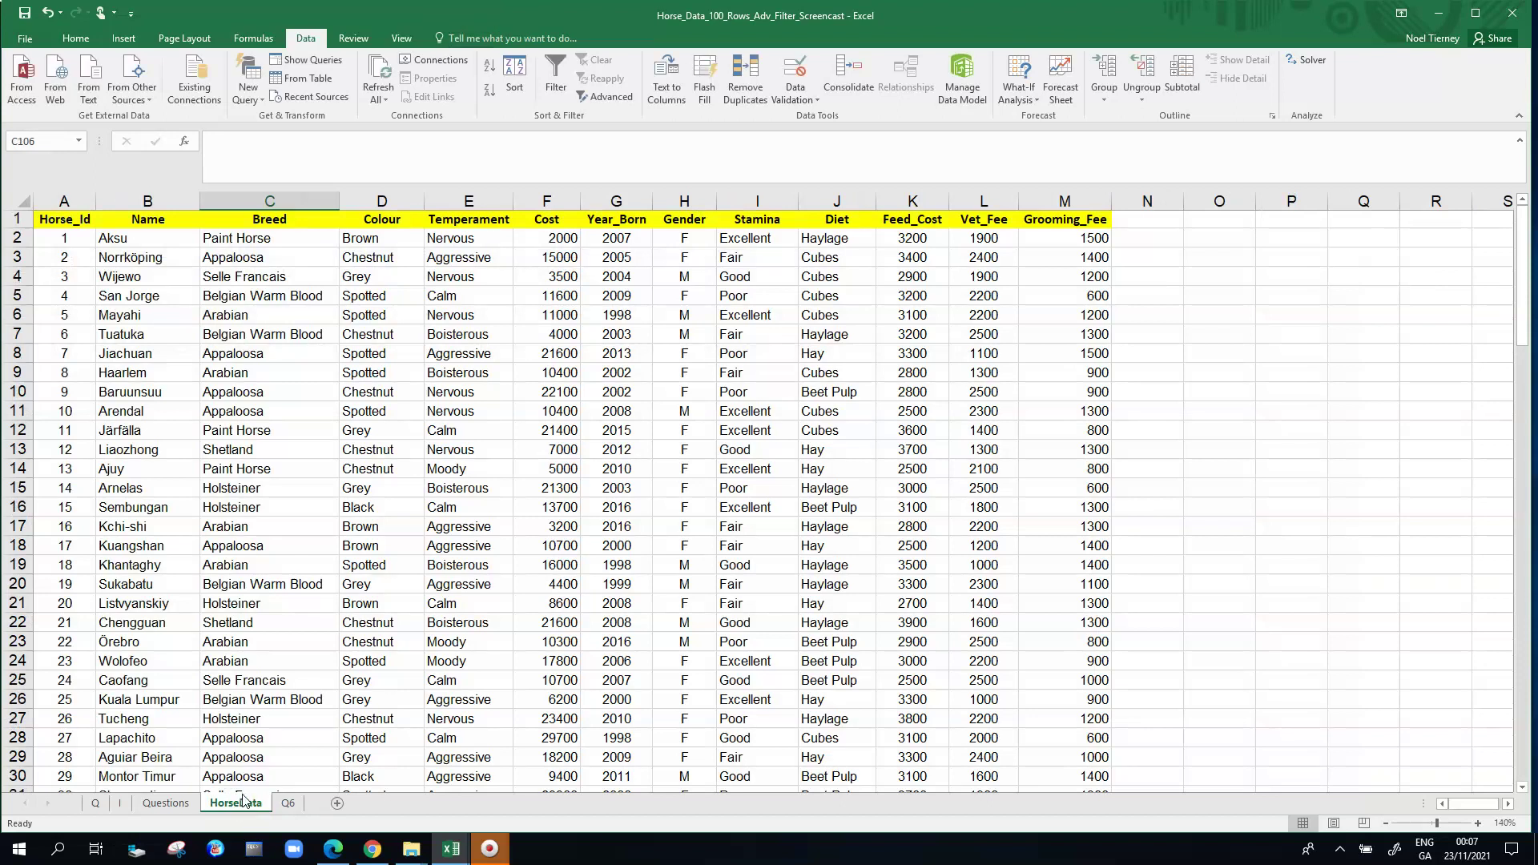
- Create a copy of the HorseData sheet through Move or Copy
{"action": "right_click", "coordinate": [244, 803]}
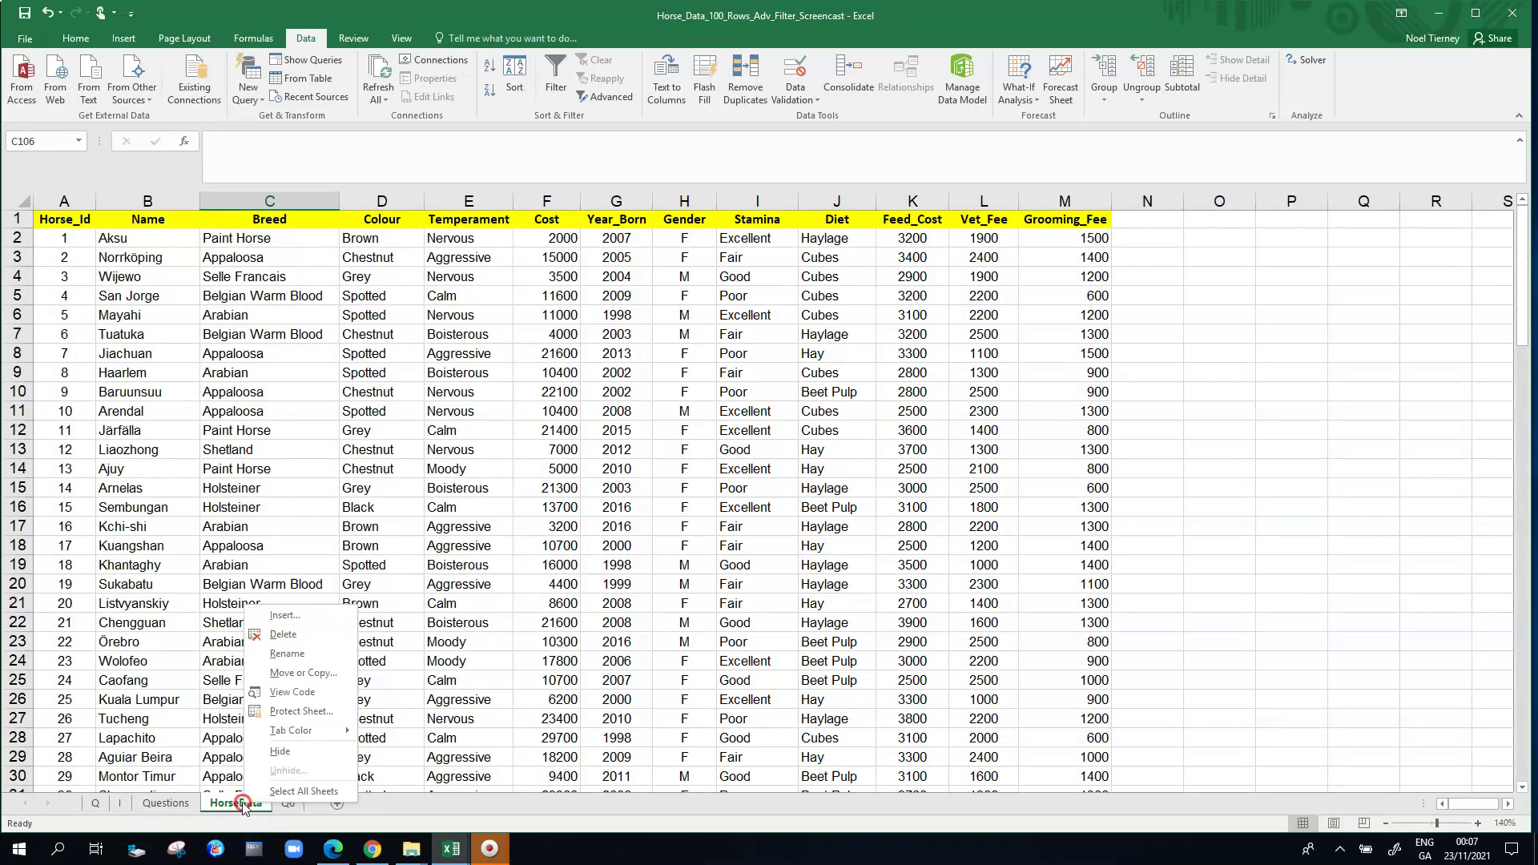
{"action": "left_click", "coordinate": [296, 673]}
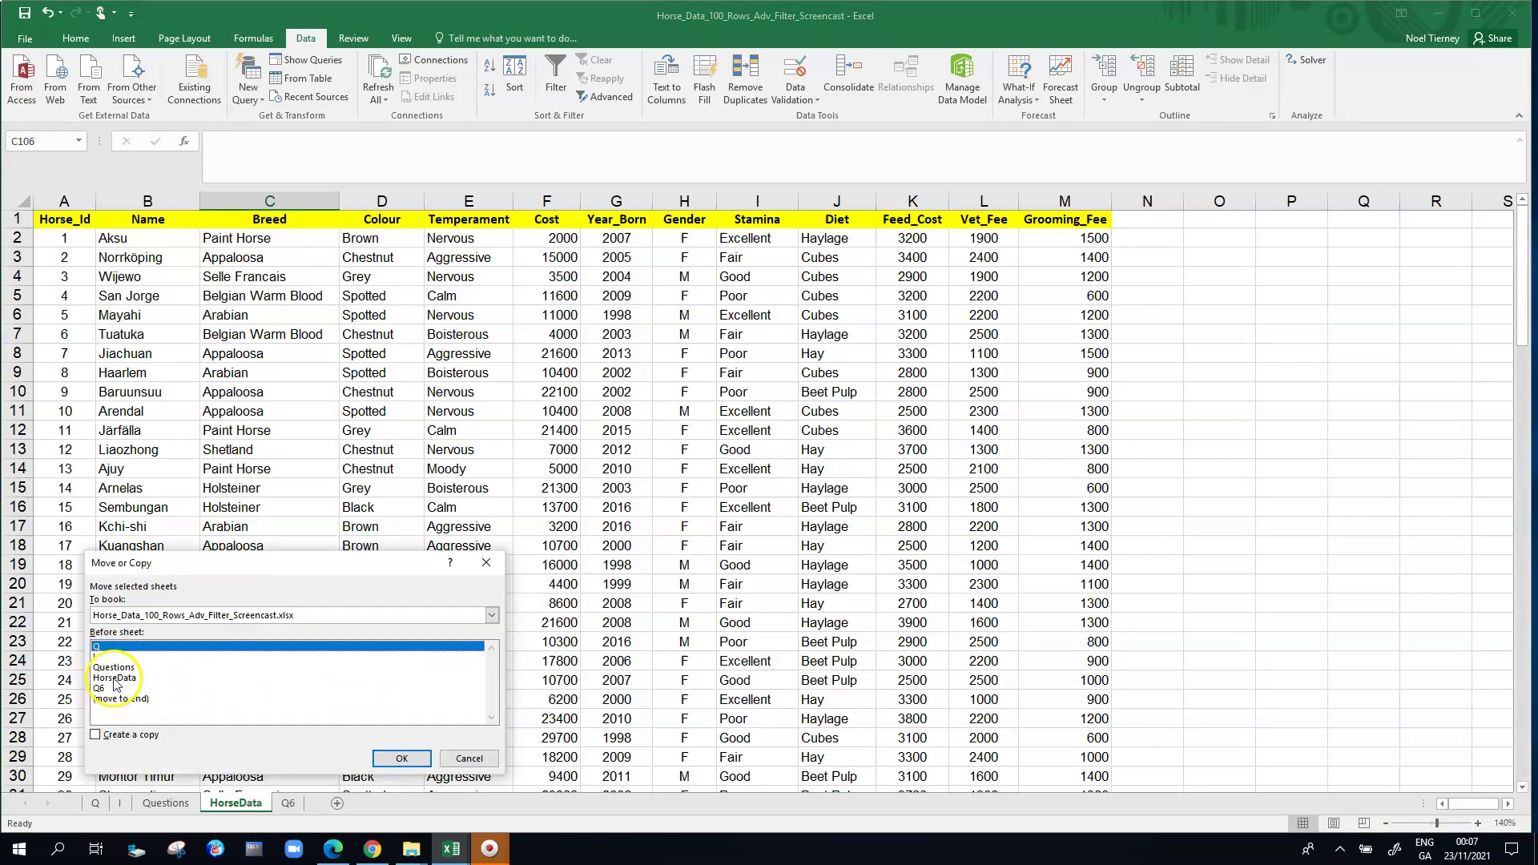
{"action": "left_click", "coordinate": [116, 678]}
{"action": "left_click", "coordinate": [96, 735]}
{"action": "left_click", "coordinate": [400, 760]}
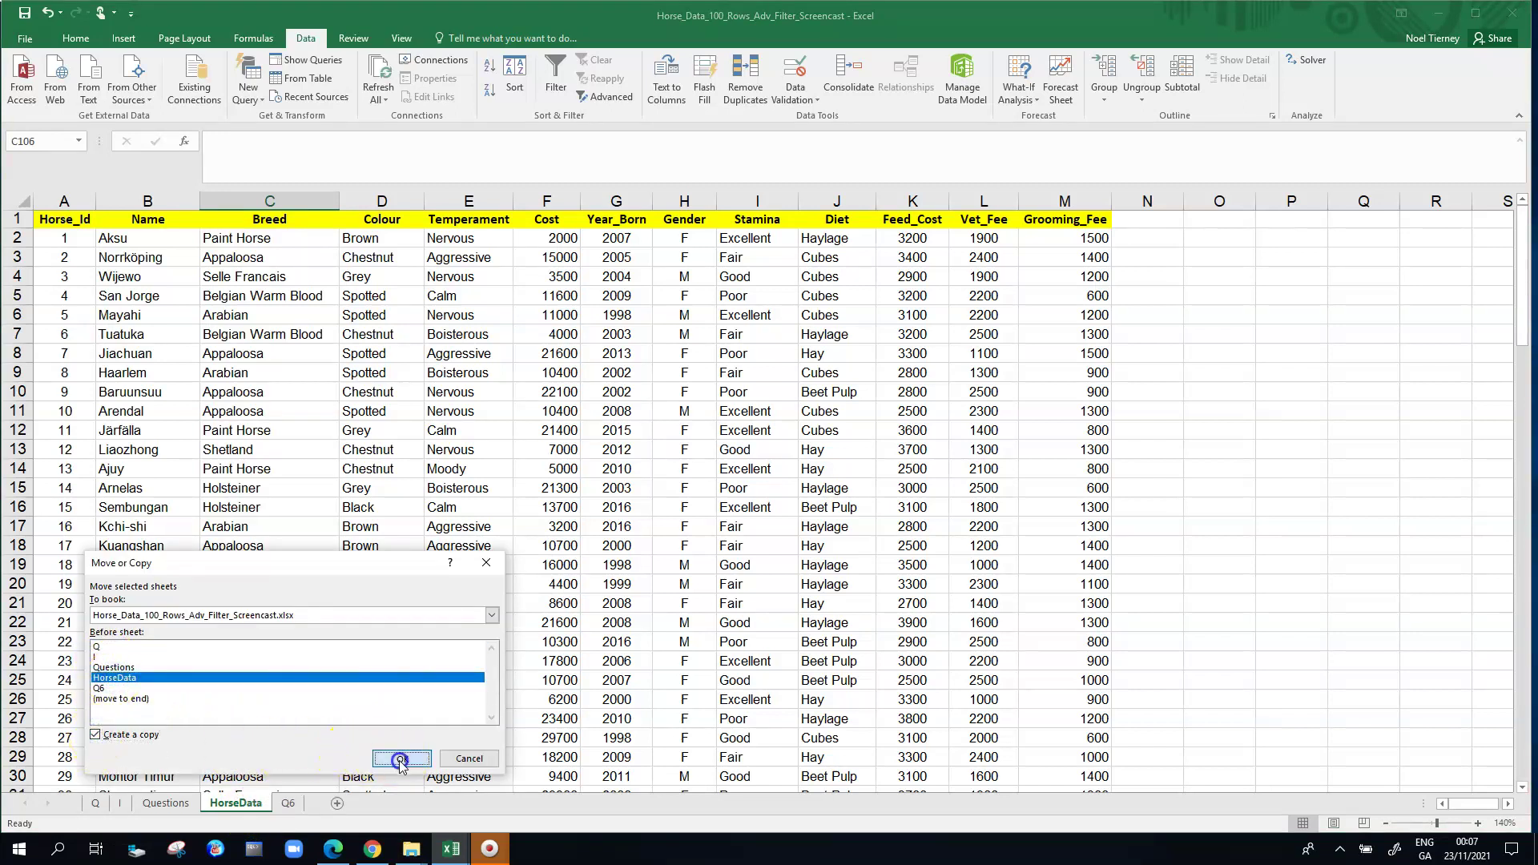
- Move the copied sheet after Q6 and rename it Q7
{"action": "left_click", "coordinate": [261, 803]}
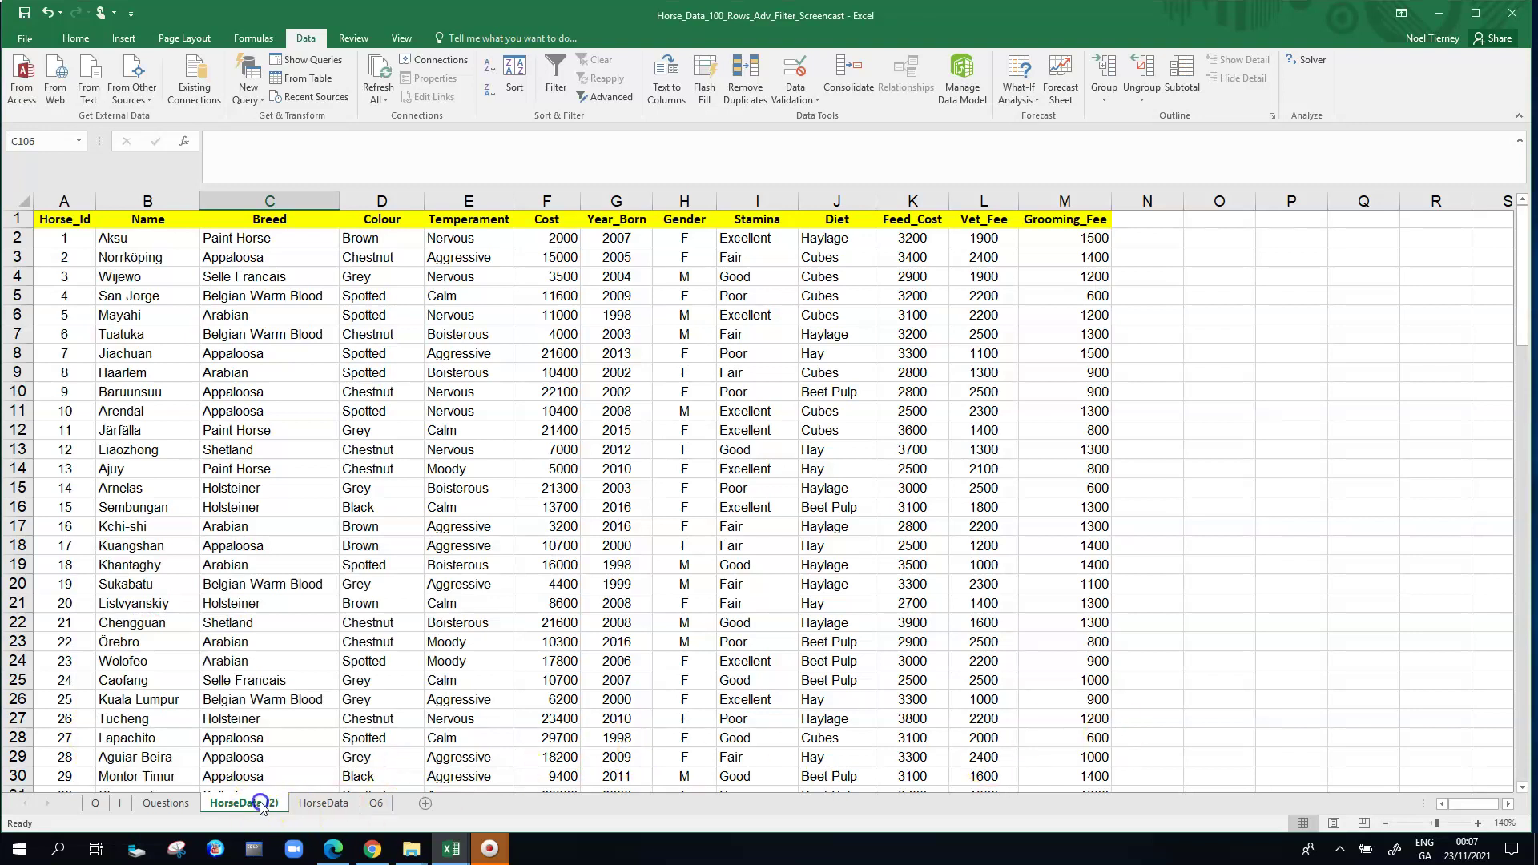
{"action": "left_click_drag", "start_coordinate": [260, 804], "coordinate": [412, 801]}
{"action": "right_click", "coordinate": [376, 803]}
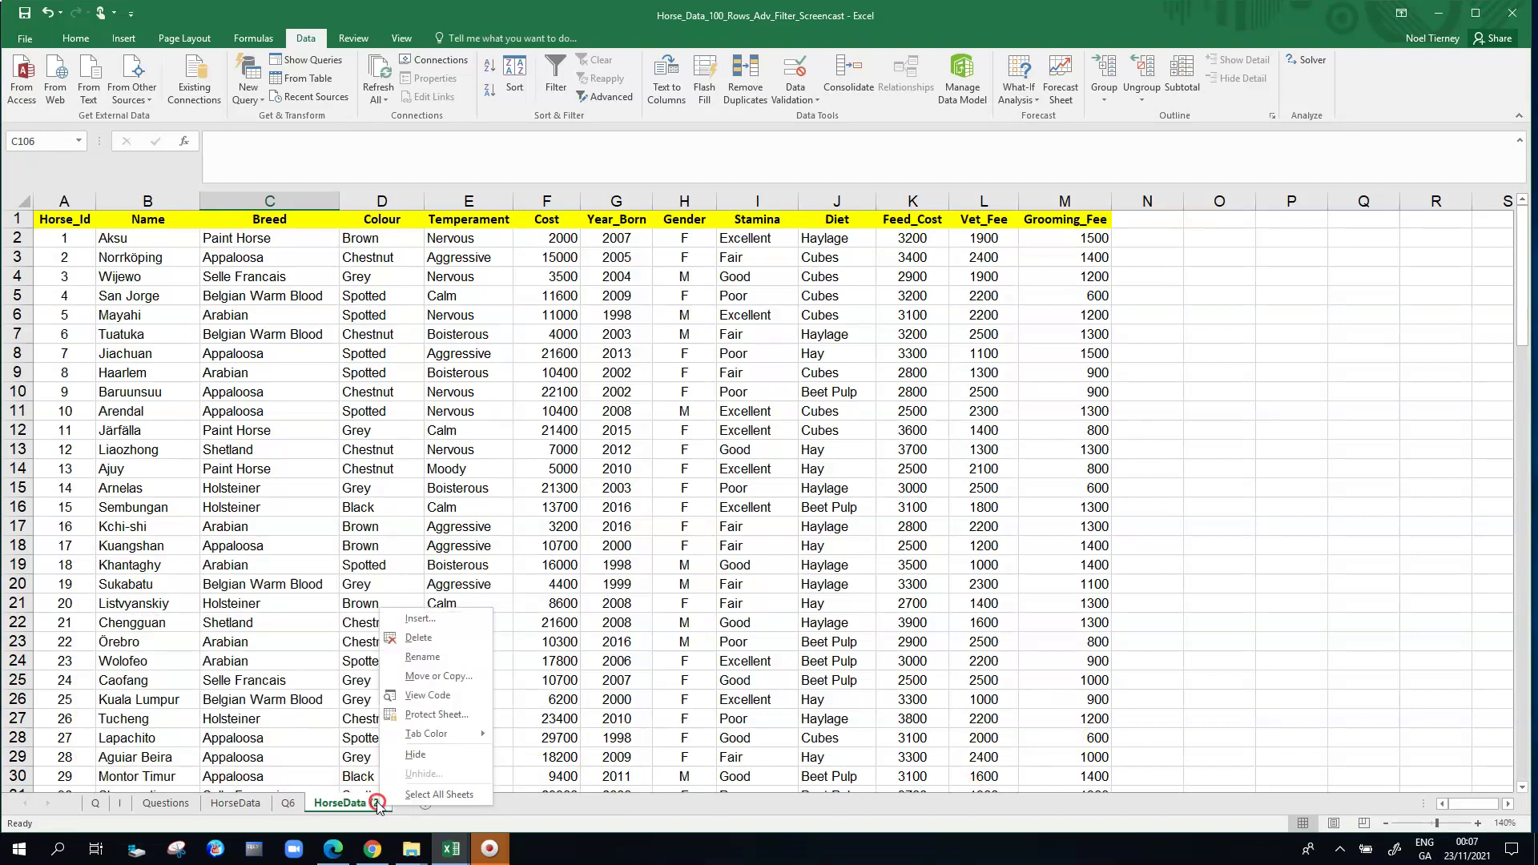
{"action": "left_click", "coordinate": [443, 657]}
{"action": "type", "text": "Q"}
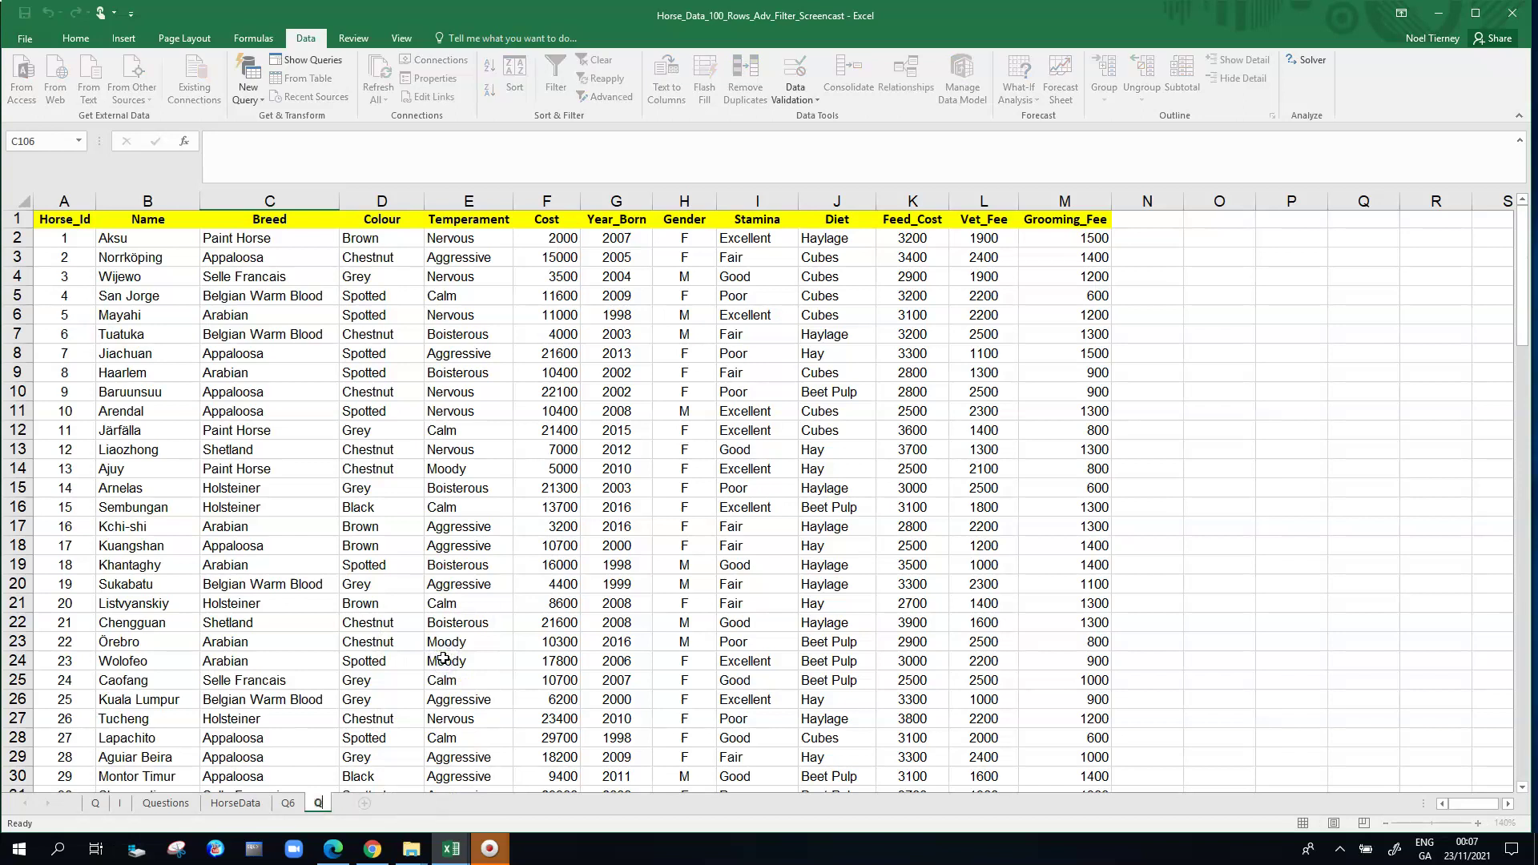
{"action": "type", "text": "7"}
{"action": "key", "text": "Return"}
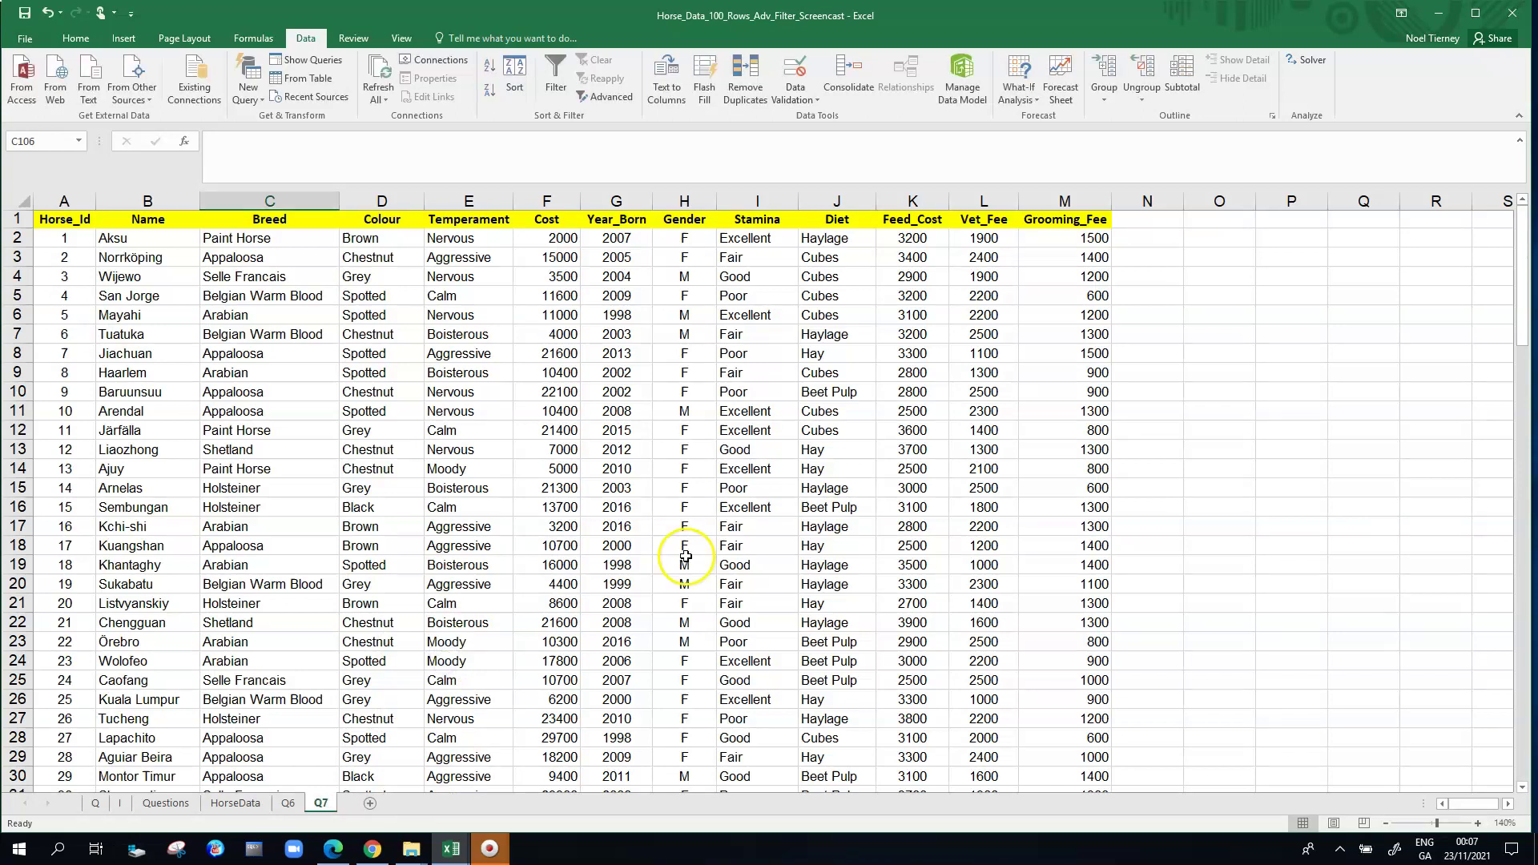
{"action": "left_click_drag", "start_coordinate": [1527, 291], "coordinate": [1531, 737]}
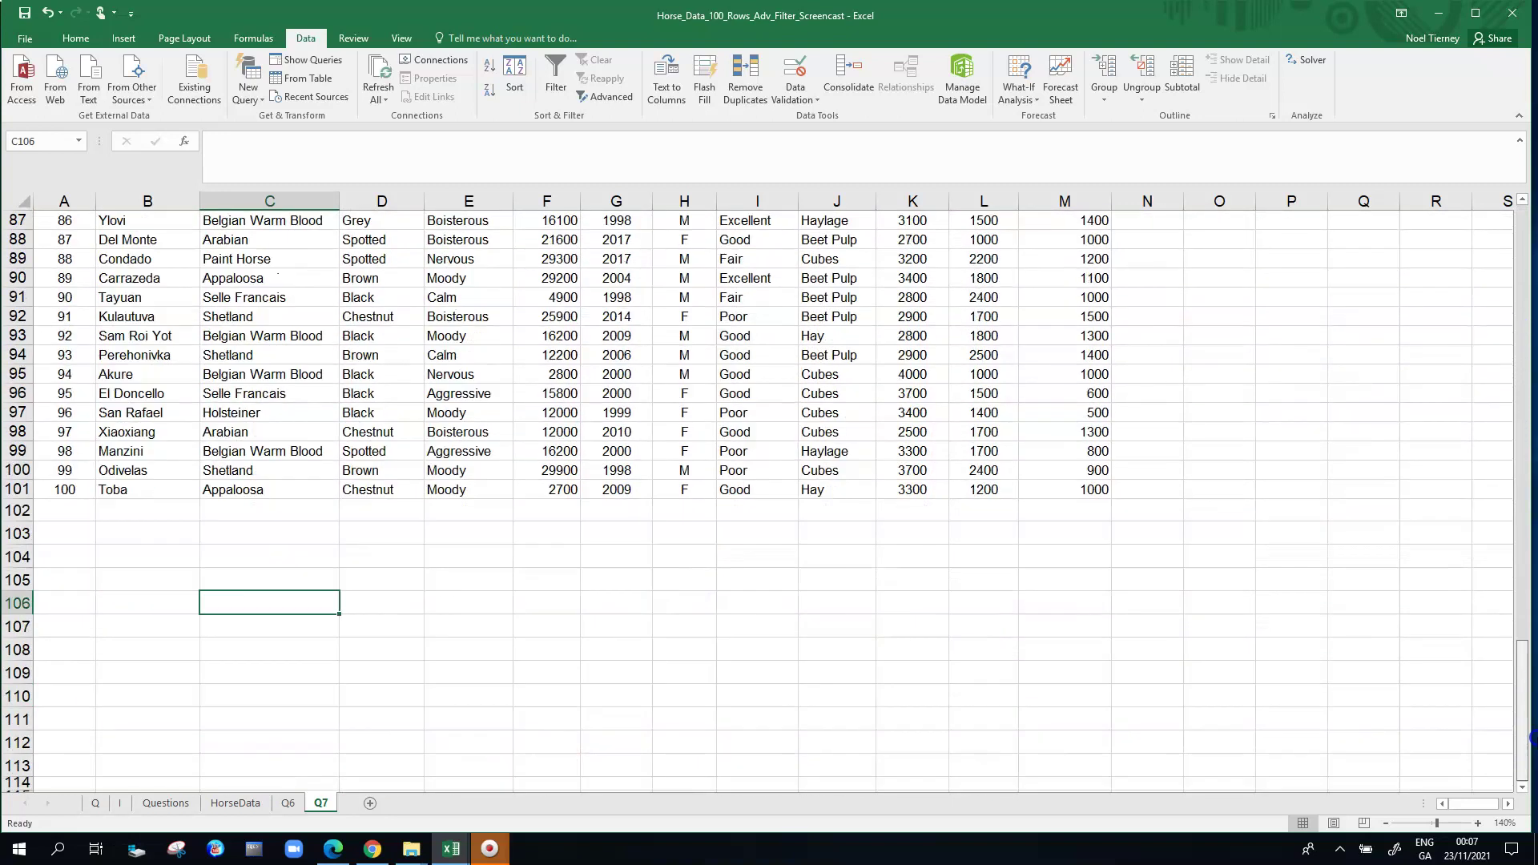
- Draw a text box across rows 102–105 below the data and paste the Q07 question into it
{"action": "left_click", "coordinate": [143, 532]}
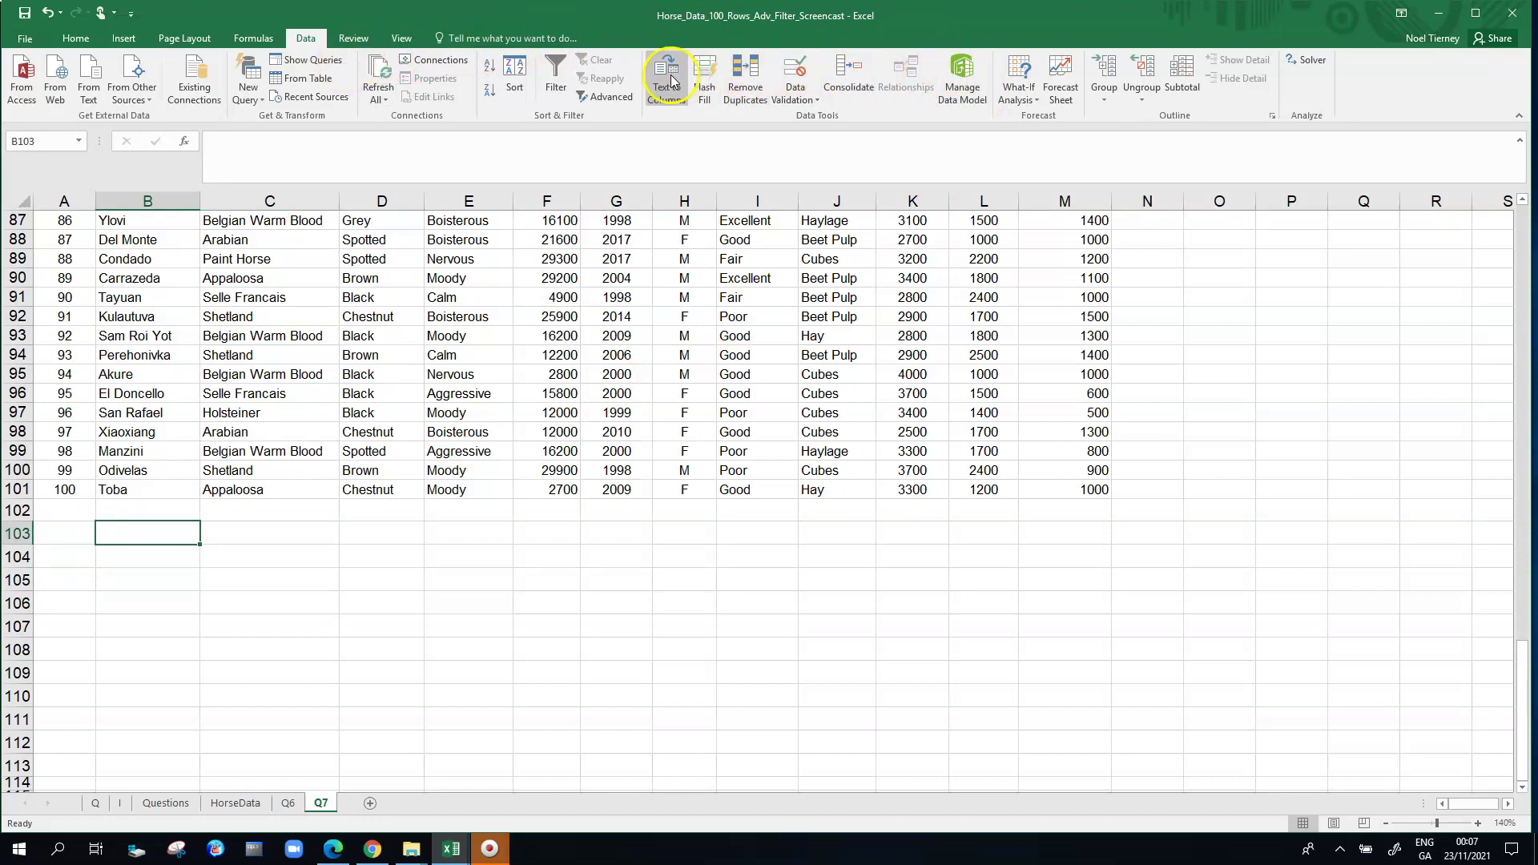
{"action": "left_click", "coordinate": [73, 41]}
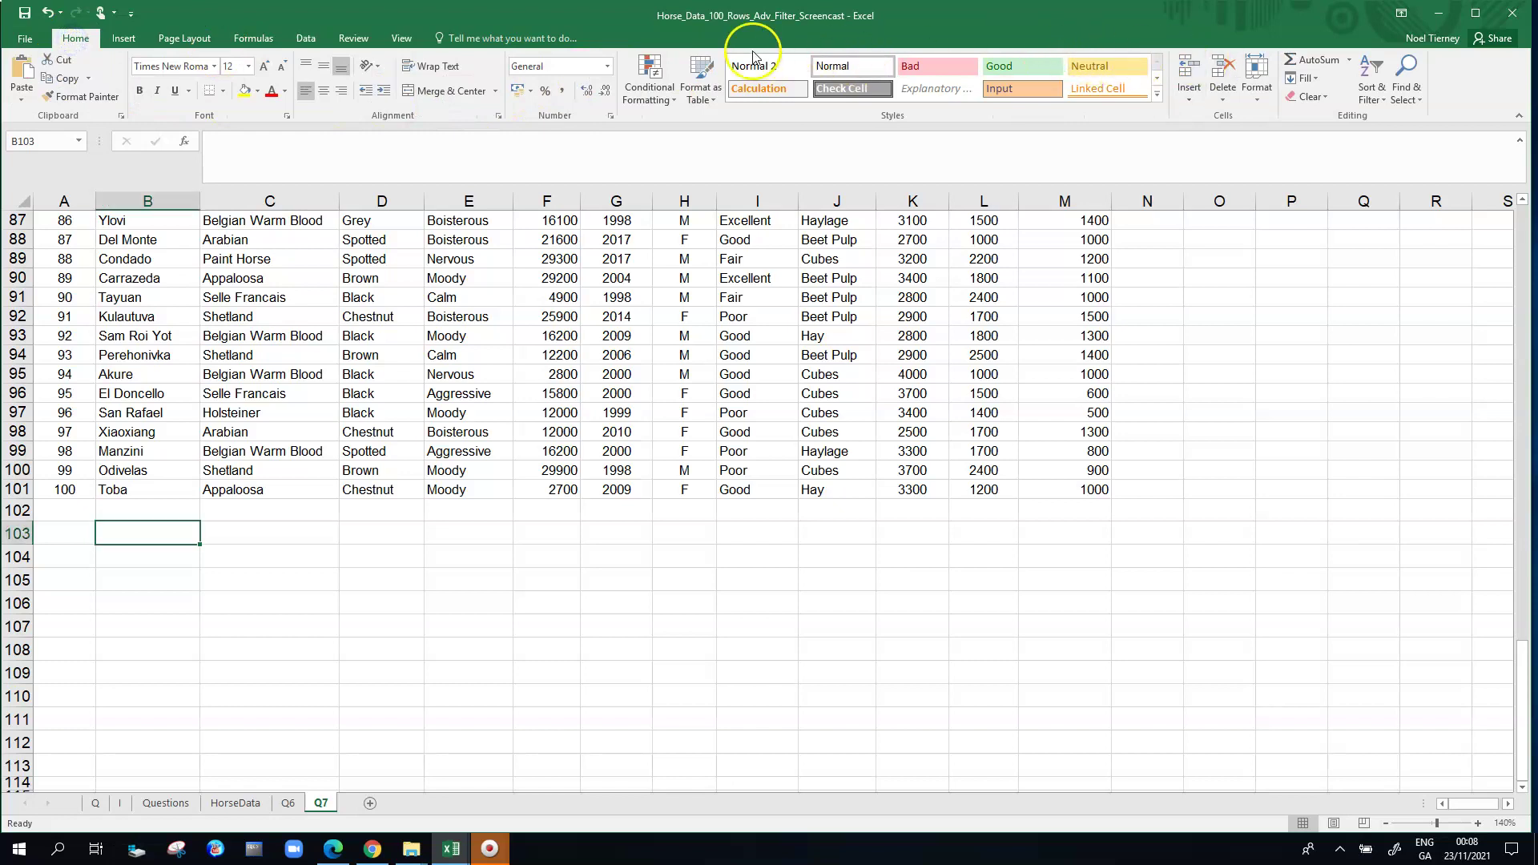
{"action": "left_click", "coordinate": [126, 41]}
{"action": "left_click", "coordinate": [969, 77]}
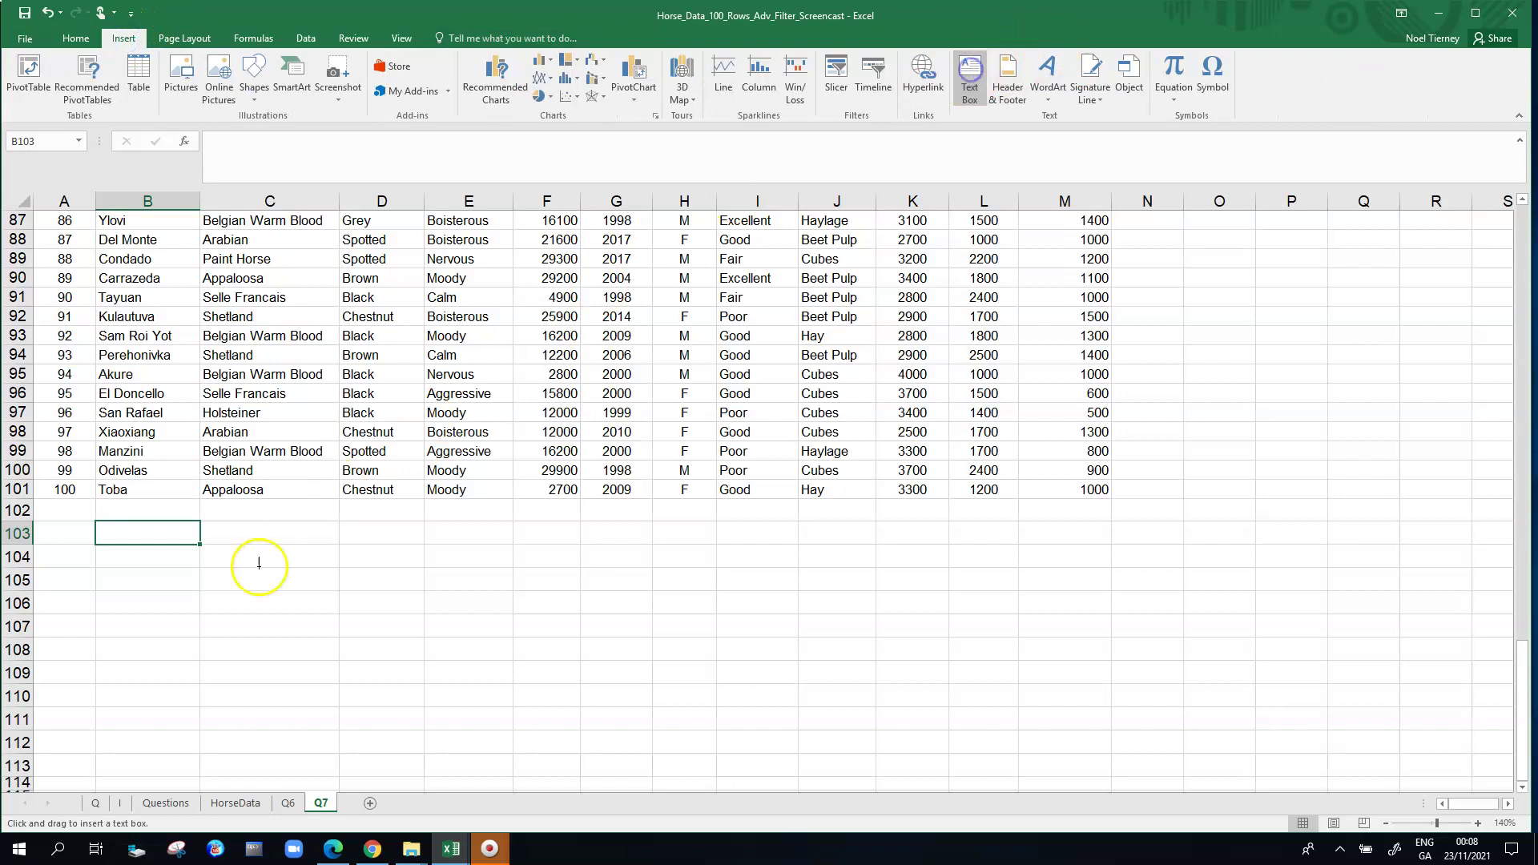
{"action": "mouse_move", "coordinate": [48, 511]}
{"action": "left_mouse_down"}
{"action": "mouse_move", "coordinate": [395, 587]}
{"action": "mouse_move", "coordinate": [638, 580]}
{"action": "left_mouse_up"}
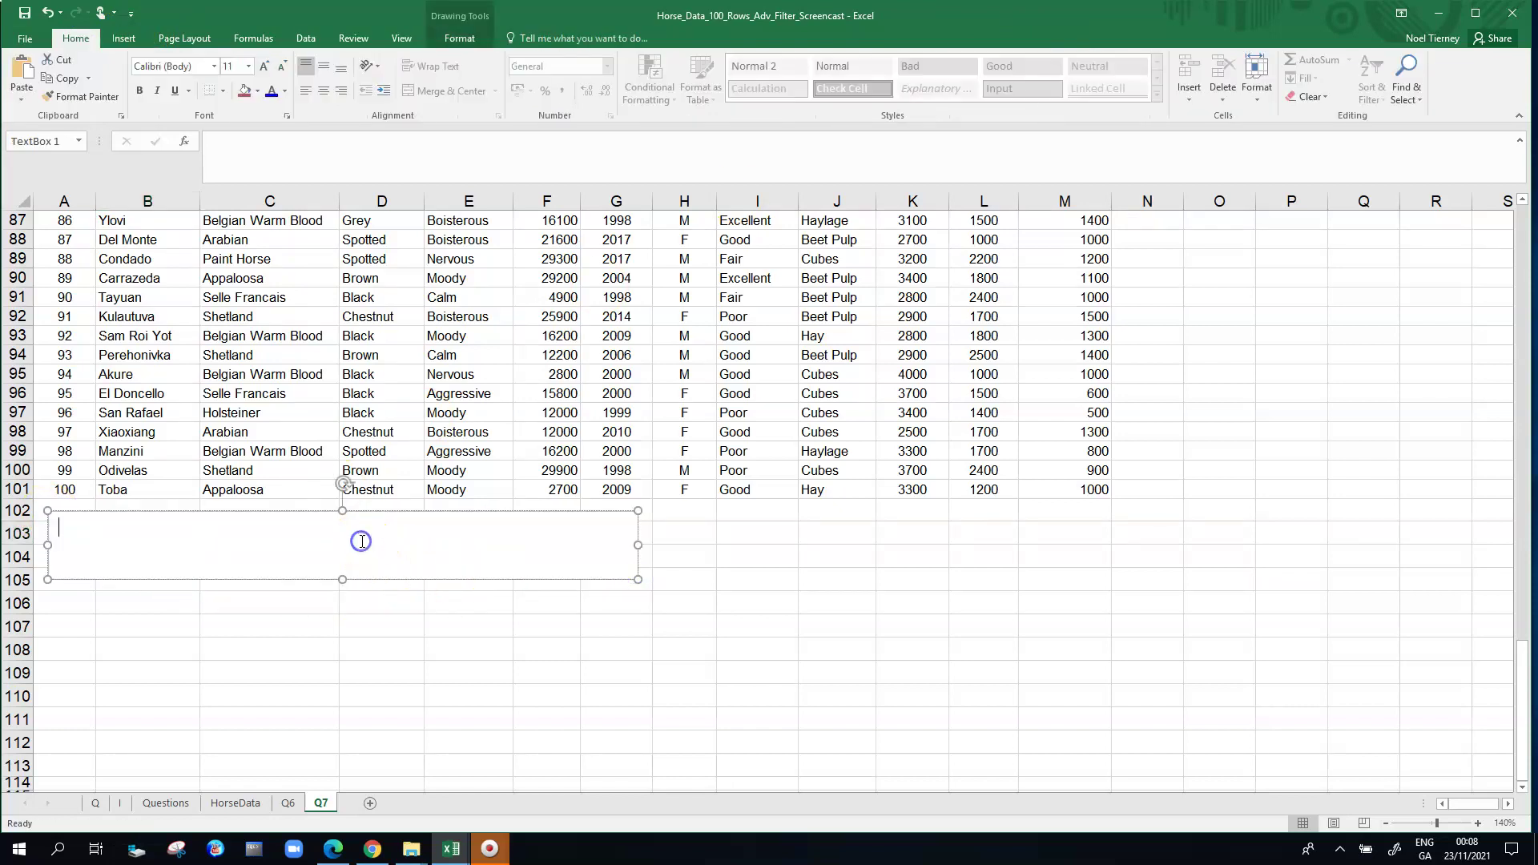
{"action": "type", "text": "Q07 - List those horses that are Black (Colour), or Calm (Temperament) or which Cost in excess of 25000 Euro."}
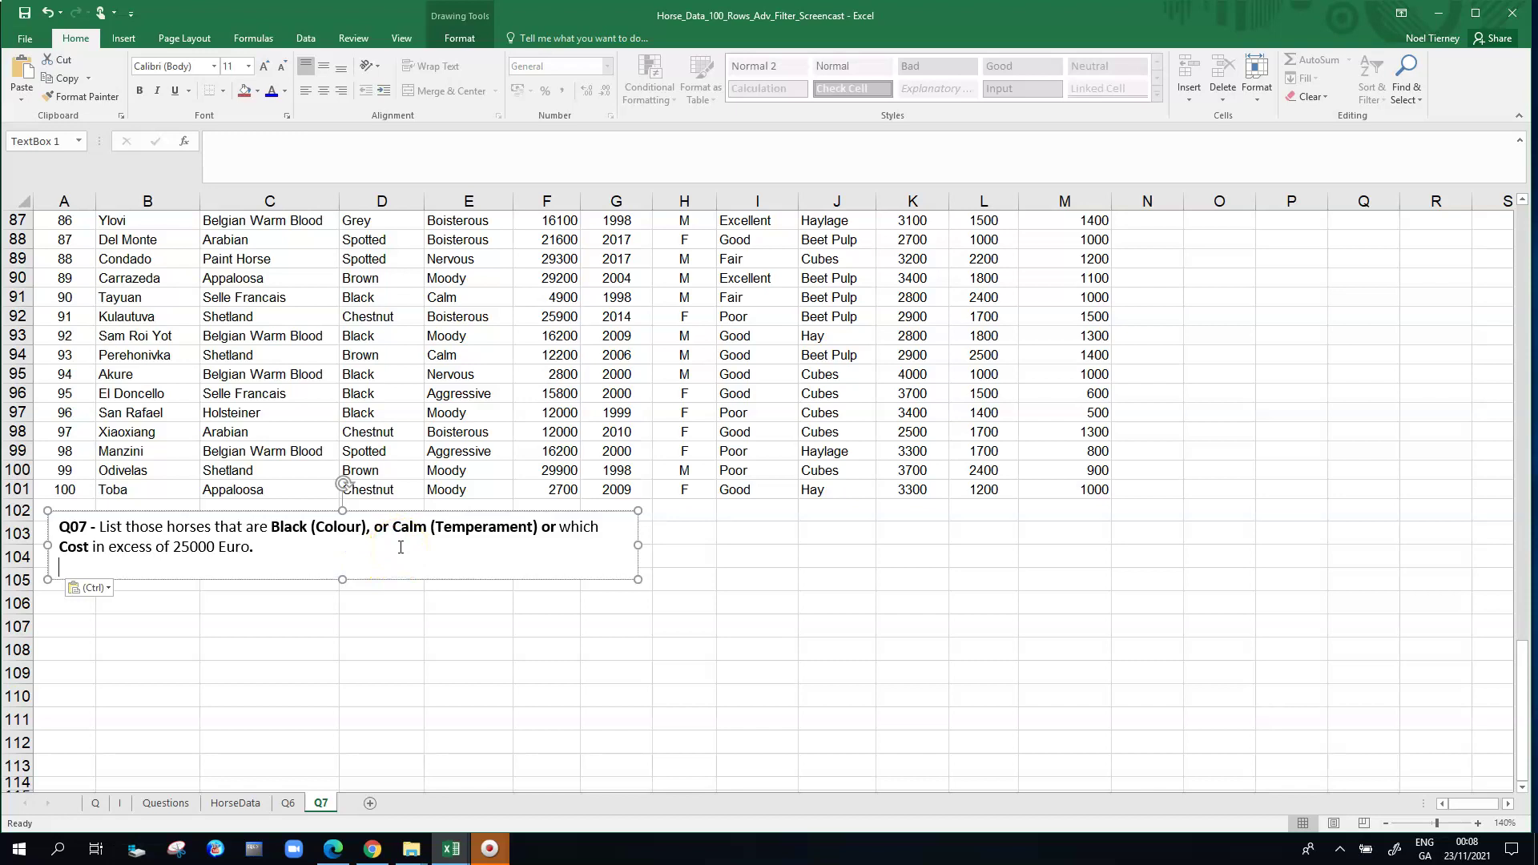
{"action": "key", "text": "Escape"}
{"action": "left_click", "coordinate": [765, 530]}
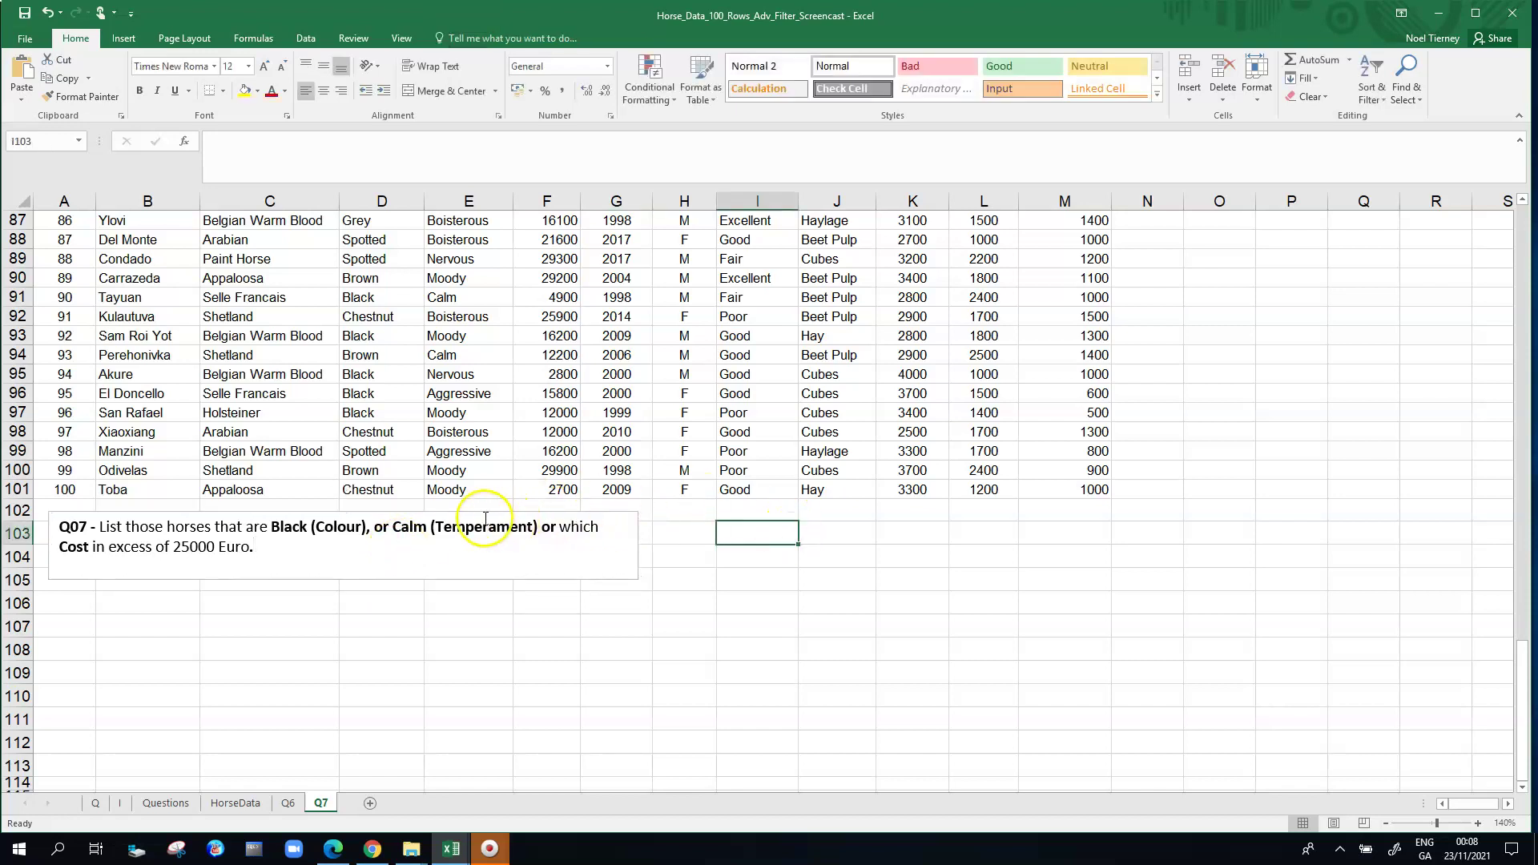
- Nudge the Q07 text box lower and mark out C107:E109 as the criteria area
{"action": "left_click_drag", "start_coordinate": [484, 513], "coordinate": [483, 522]}
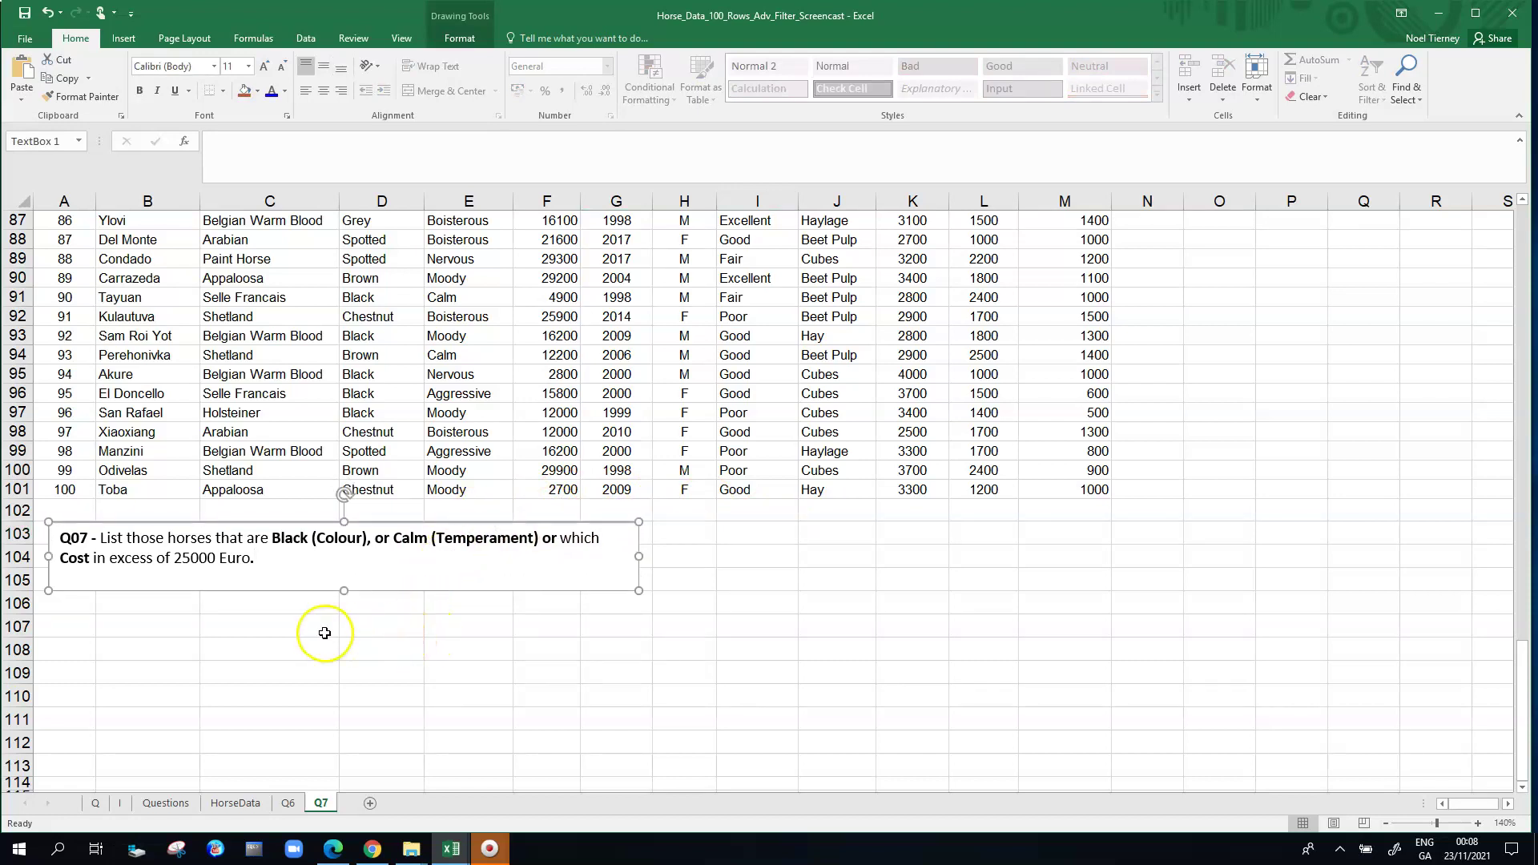
{"action": "left_click_drag", "start_coordinate": [275, 622], "coordinate": [548, 669]}
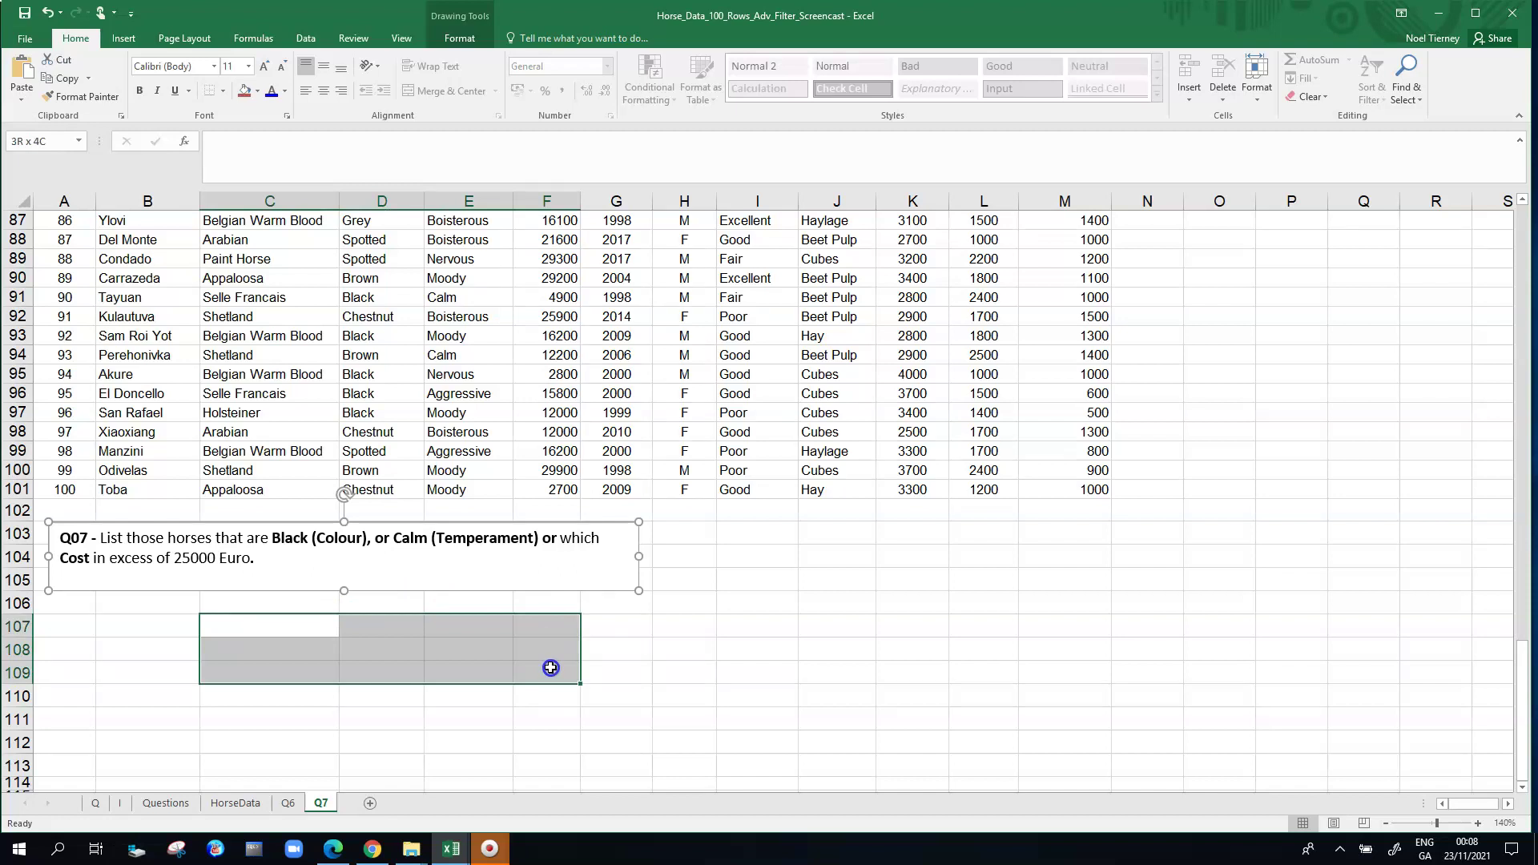
{"action": "left_click_drag", "start_coordinate": [550, 667], "coordinate": [550, 665]}
{"action": "left_click_drag", "start_coordinate": [268, 625], "coordinate": [480, 662]}
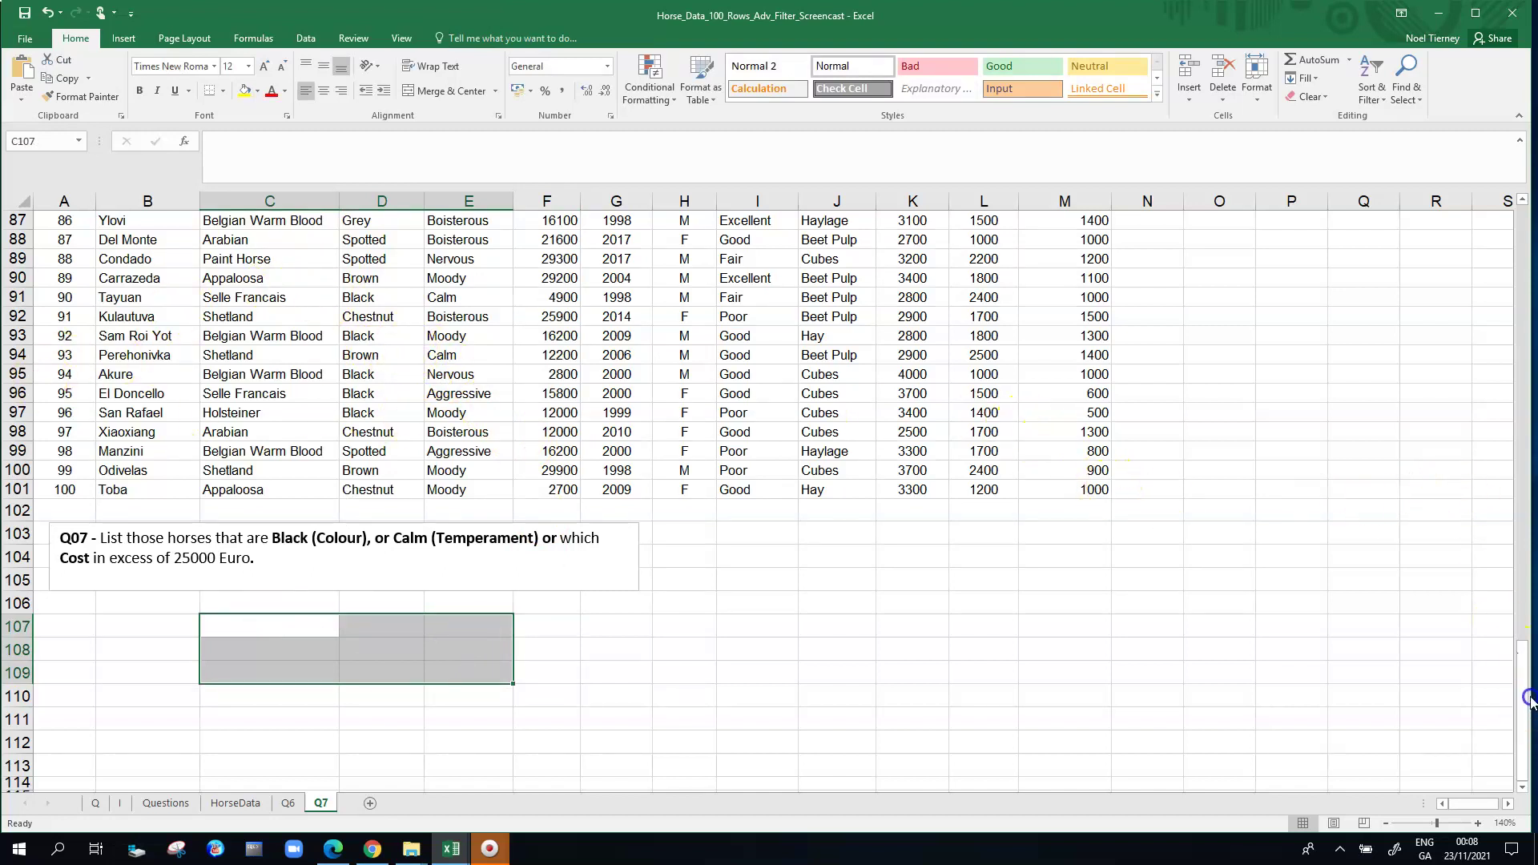
{"action": "left_click_drag", "start_coordinate": [1531, 701], "coordinate": [1425, 177]}
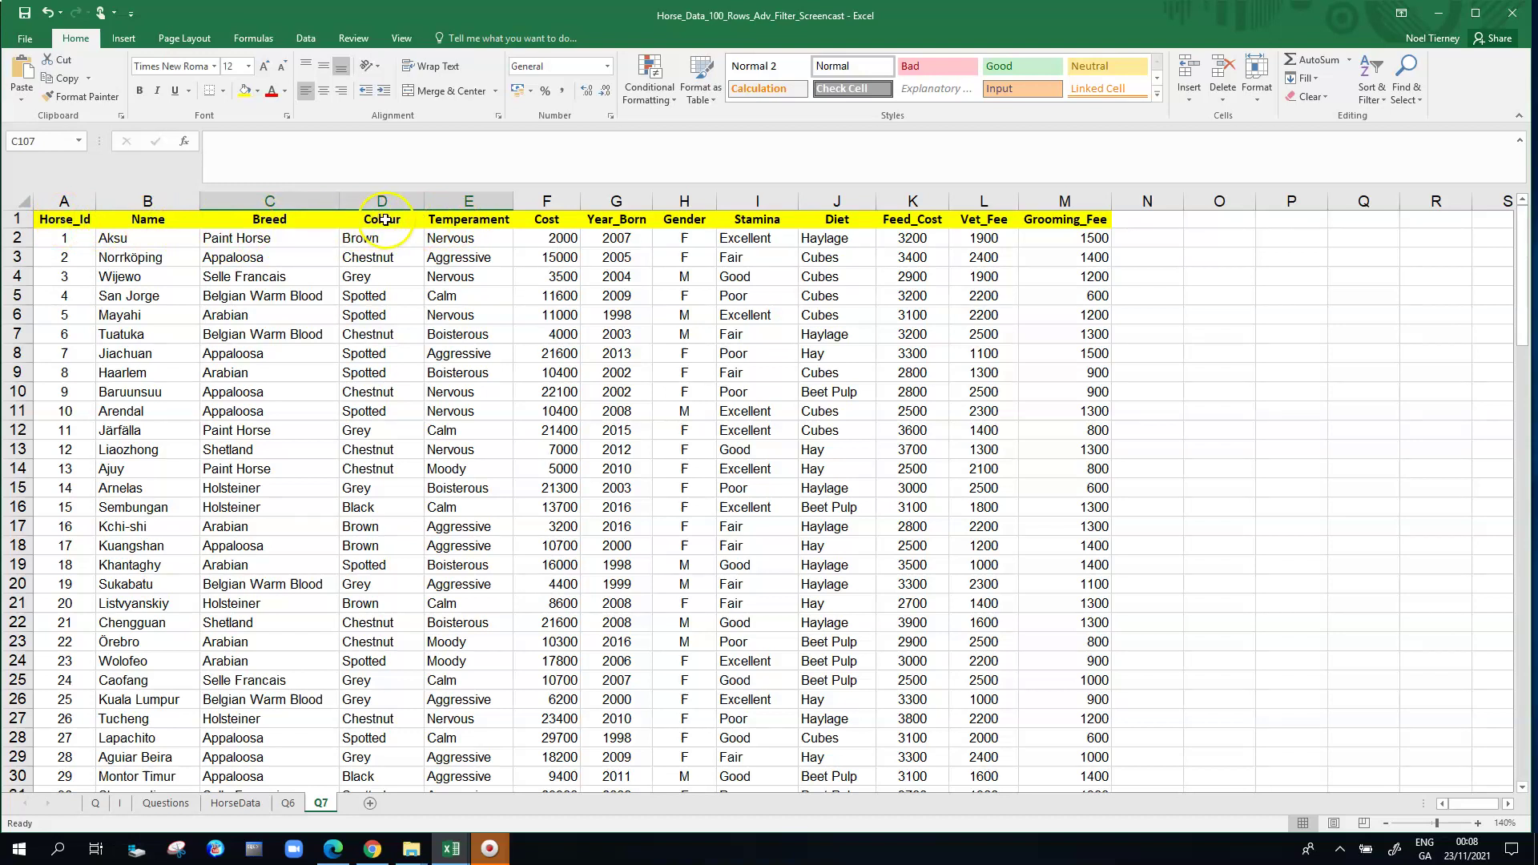
- Copy the Colour, Temperament and Cost headers from row 1 into C107:E107
{"action": "left_click_drag", "start_coordinate": [385, 220], "coordinate": [577, 219]}
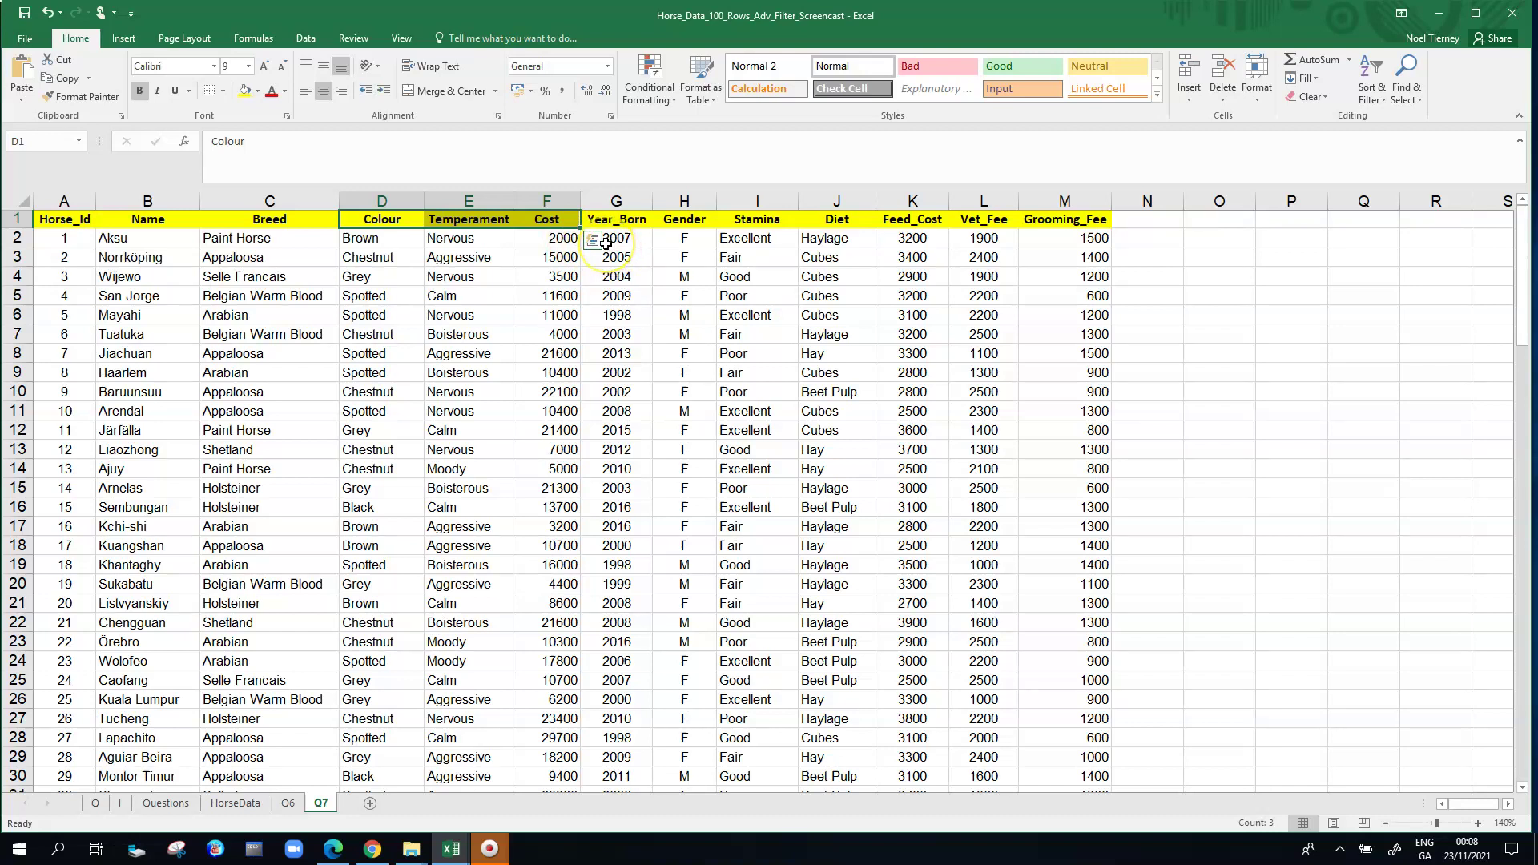
{"action": "key", "text": "ctrl+c"}
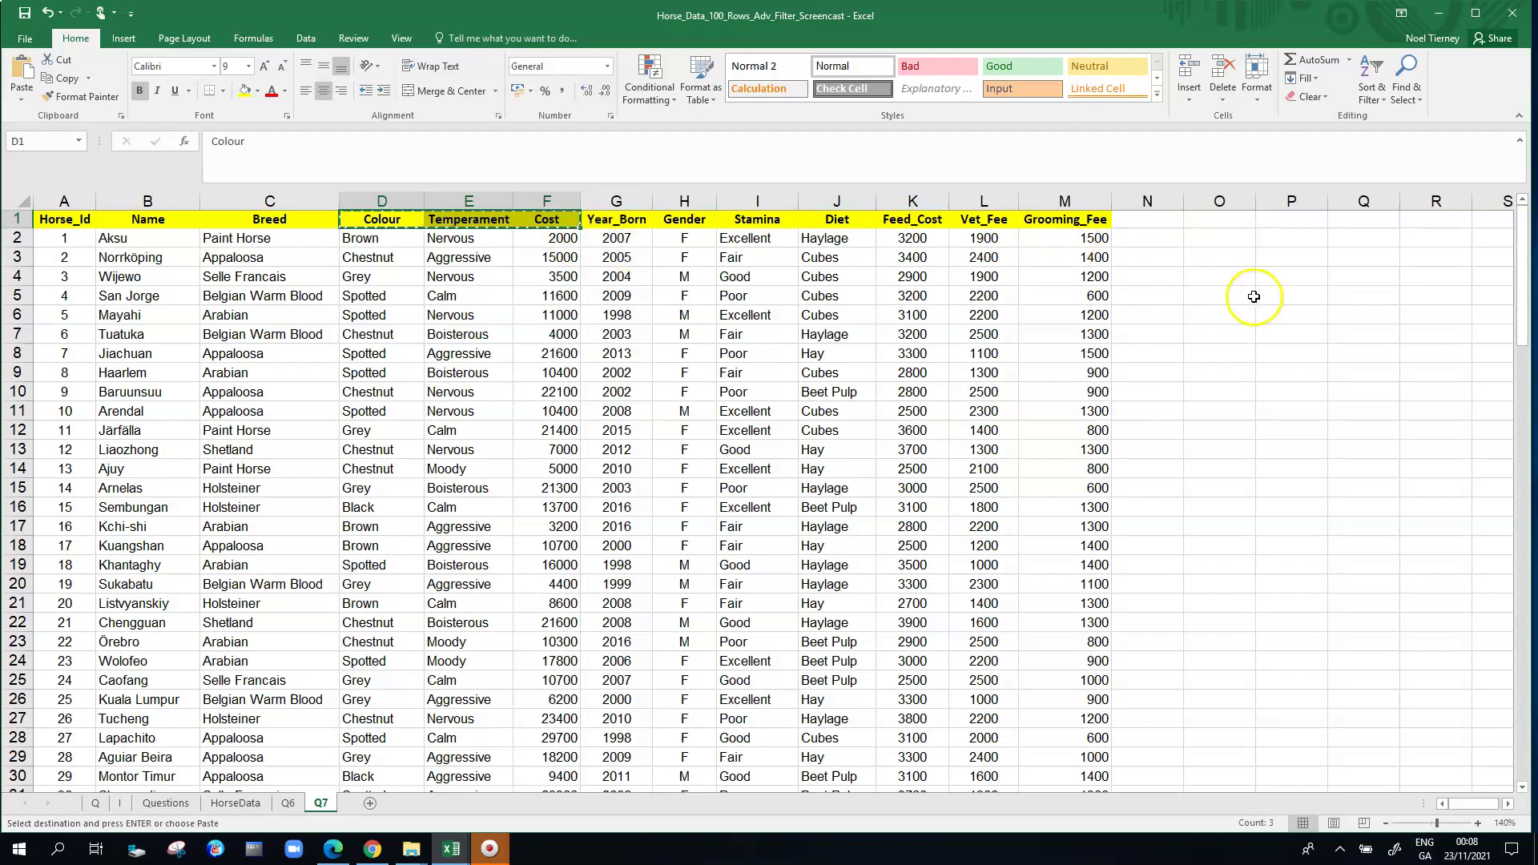
{"action": "left_click_drag", "start_coordinate": [1520, 288], "coordinate": [1530, 719]}
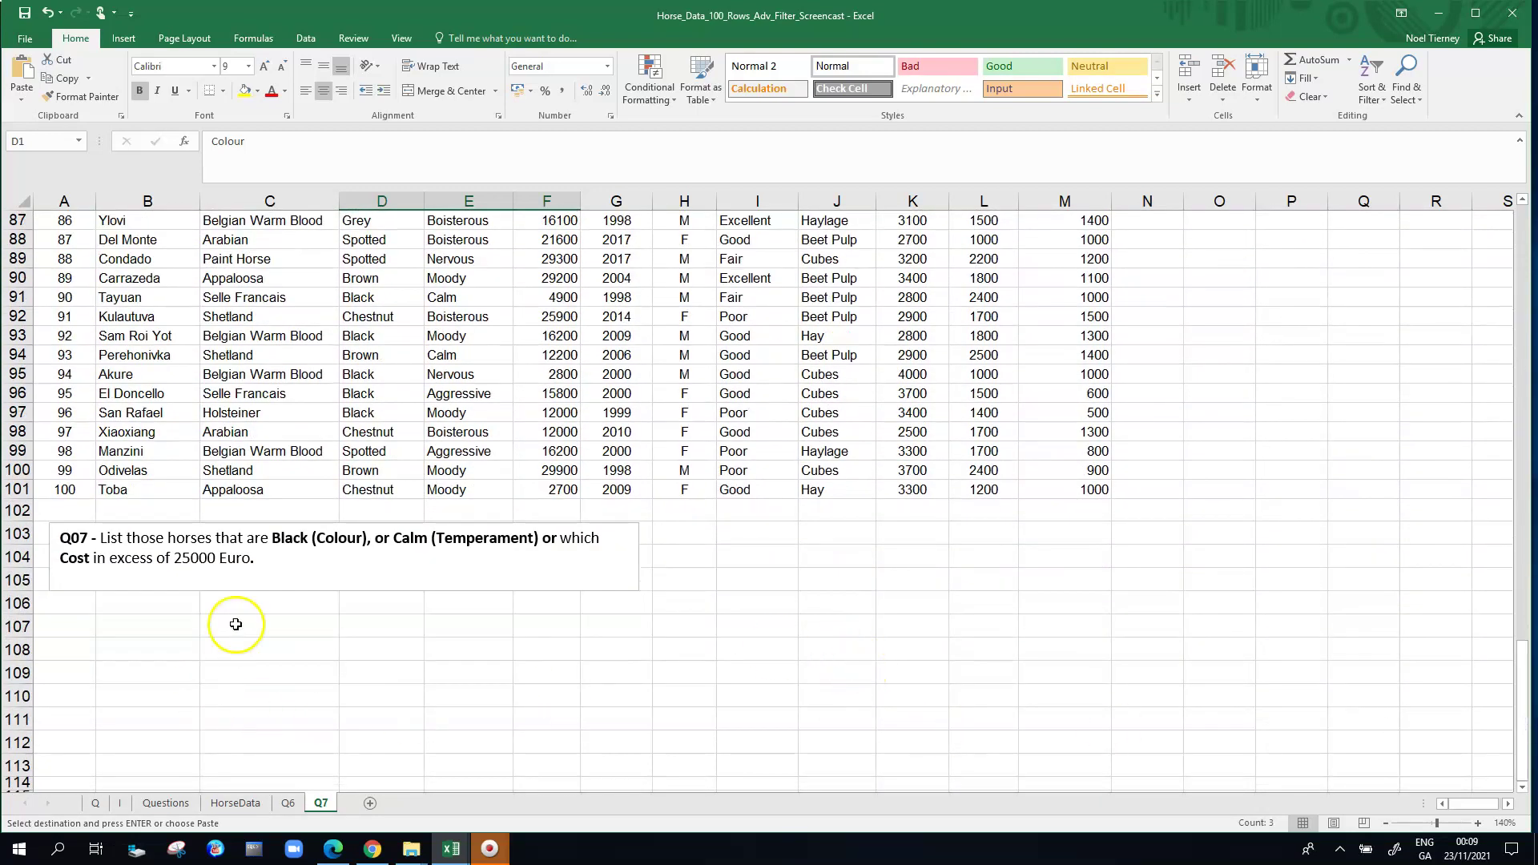
{"action": "left_click", "coordinate": [268, 625]}
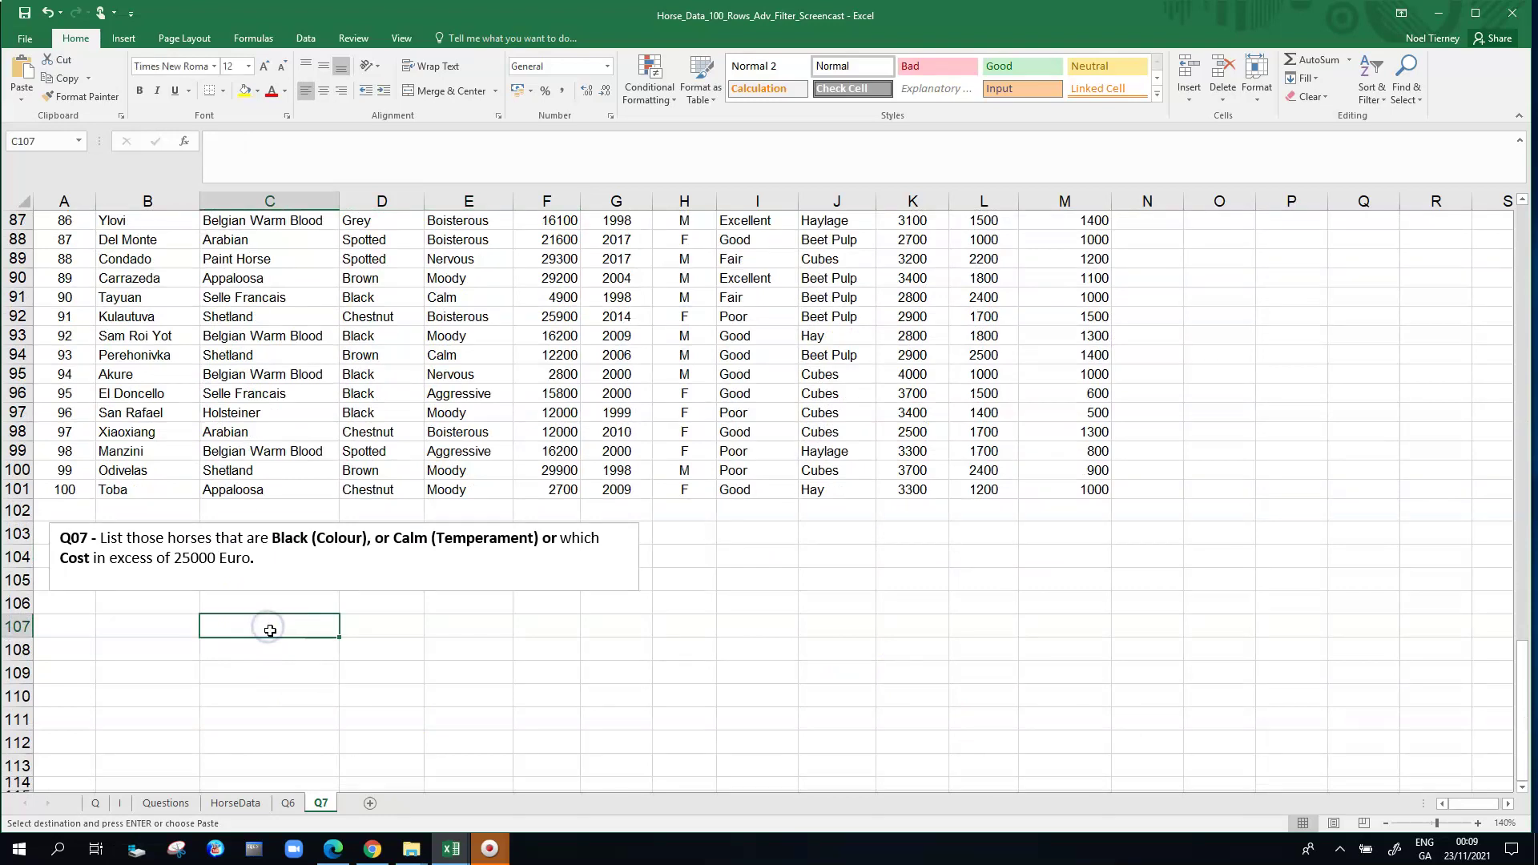
{"action": "key", "text": "ctrl+v"}
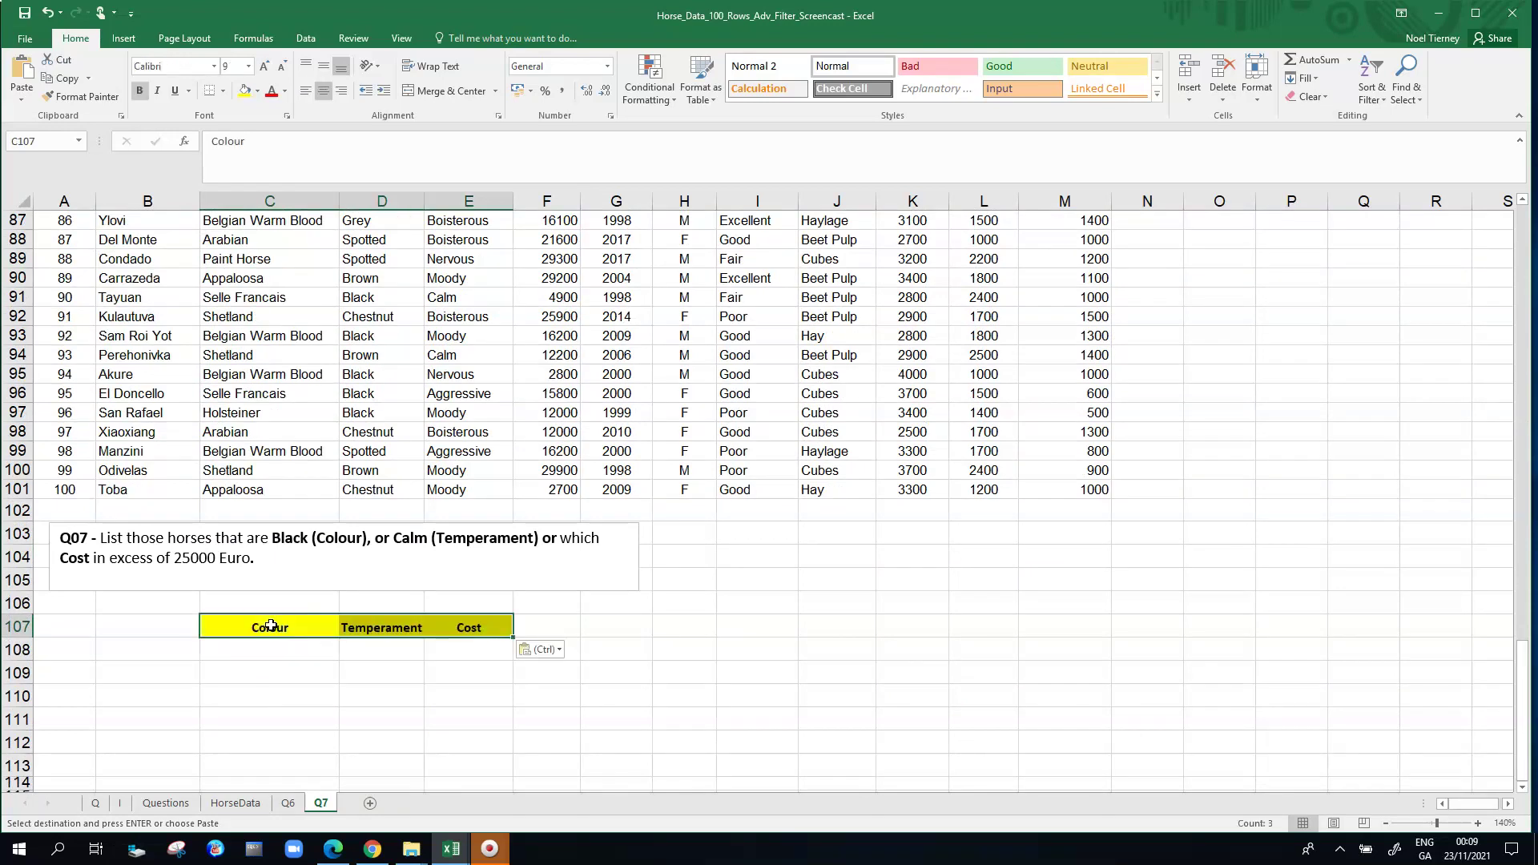
{"action": "left_click", "coordinate": [274, 632]}
{"action": "left_click", "coordinate": [275, 628]}
{"action": "left_click_drag", "start_coordinate": [279, 628], "coordinate": [475, 629]}
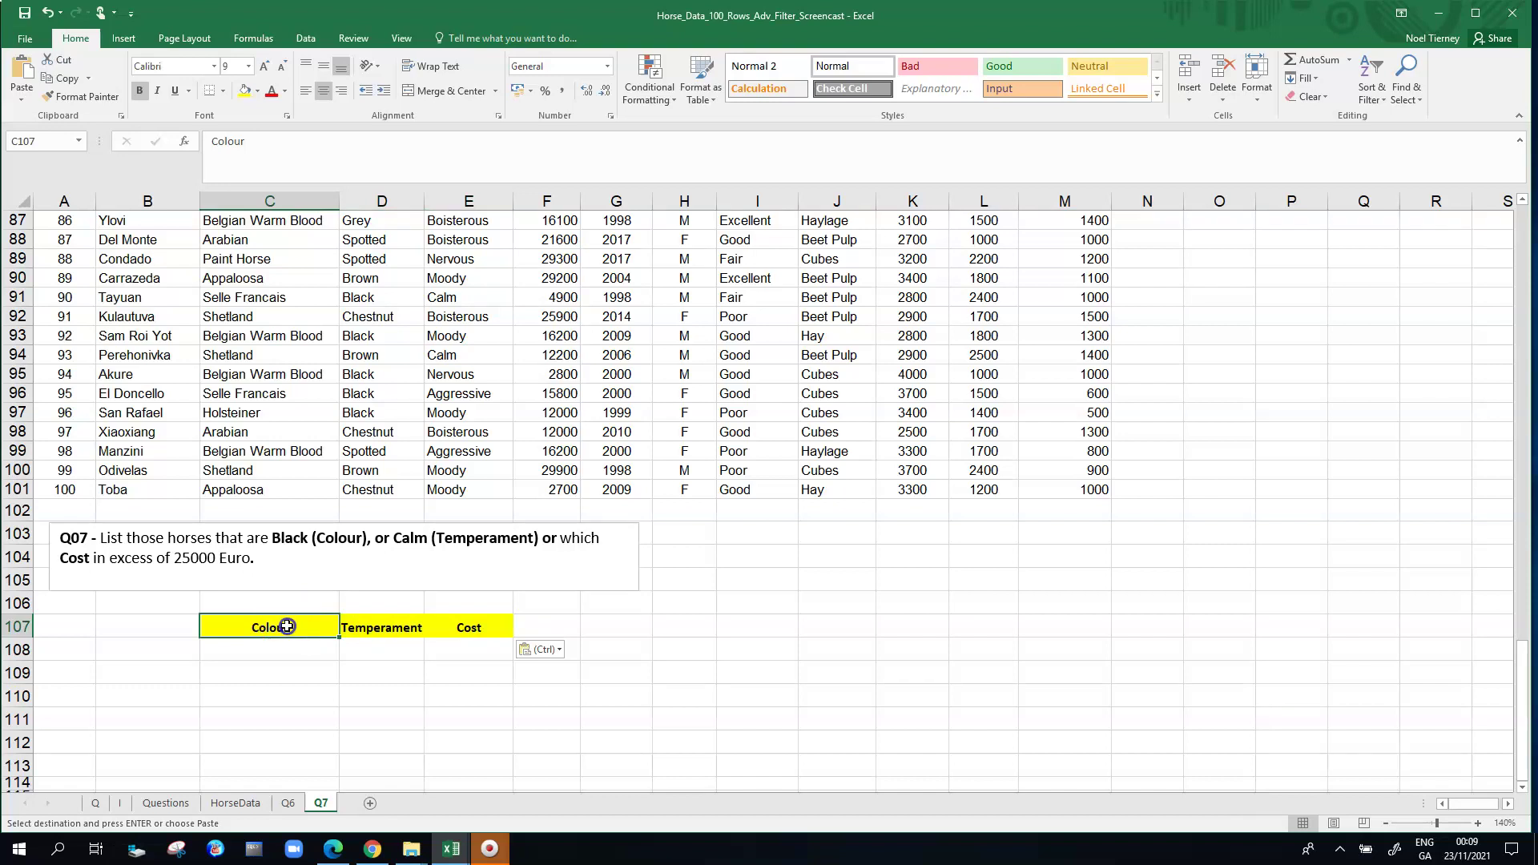
{"action": "left_click_drag", "start_coordinate": [287, 627], "coordinate": [476, 625]}
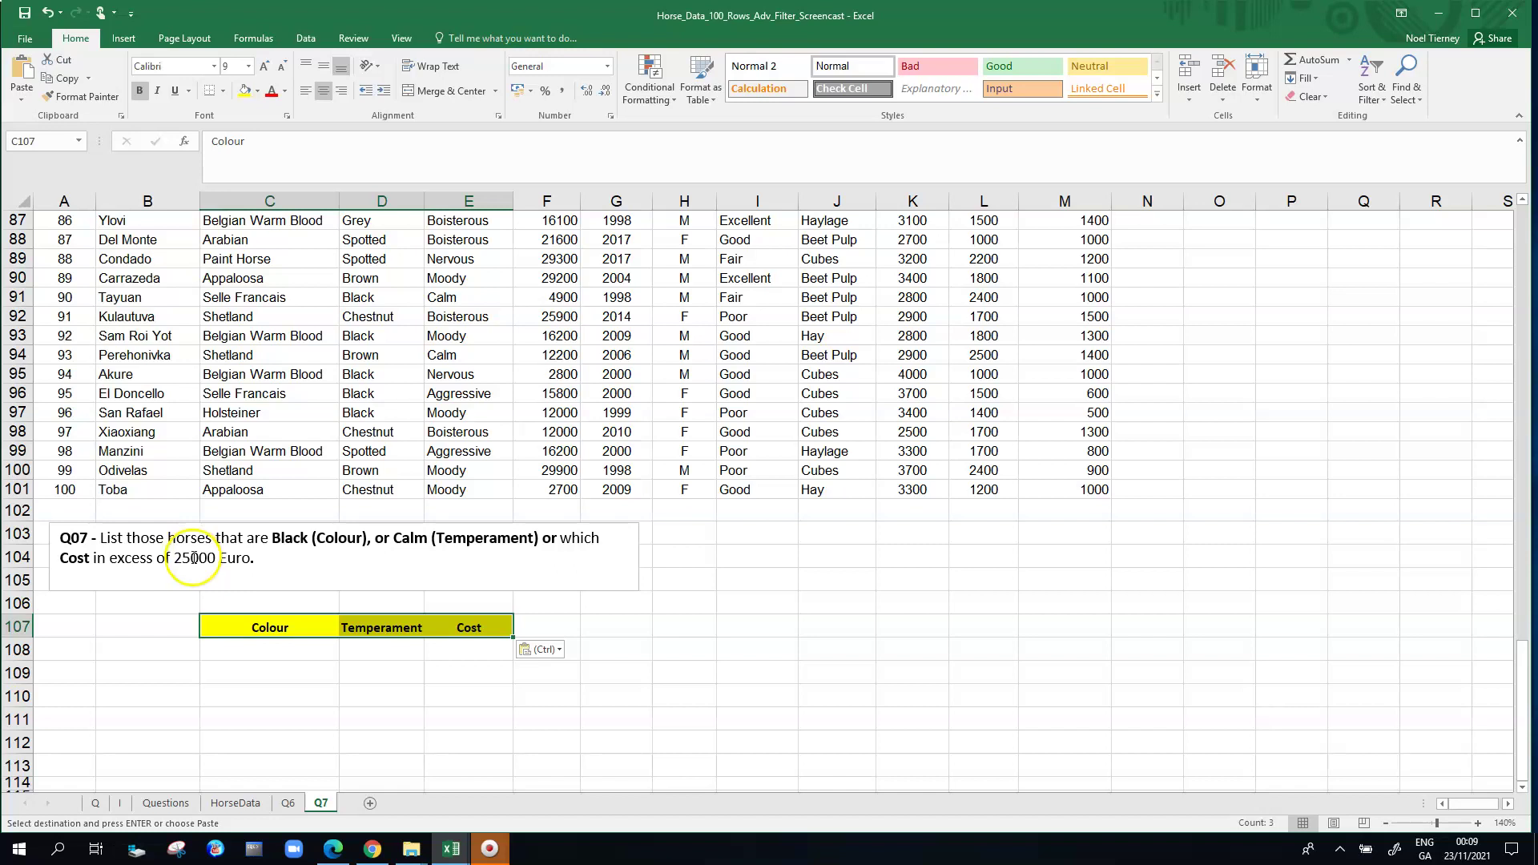
- Copy Black from D95 into C108 and Calm from E94 into D108
{"action": "left_click", "coordinate": [366, 374]}
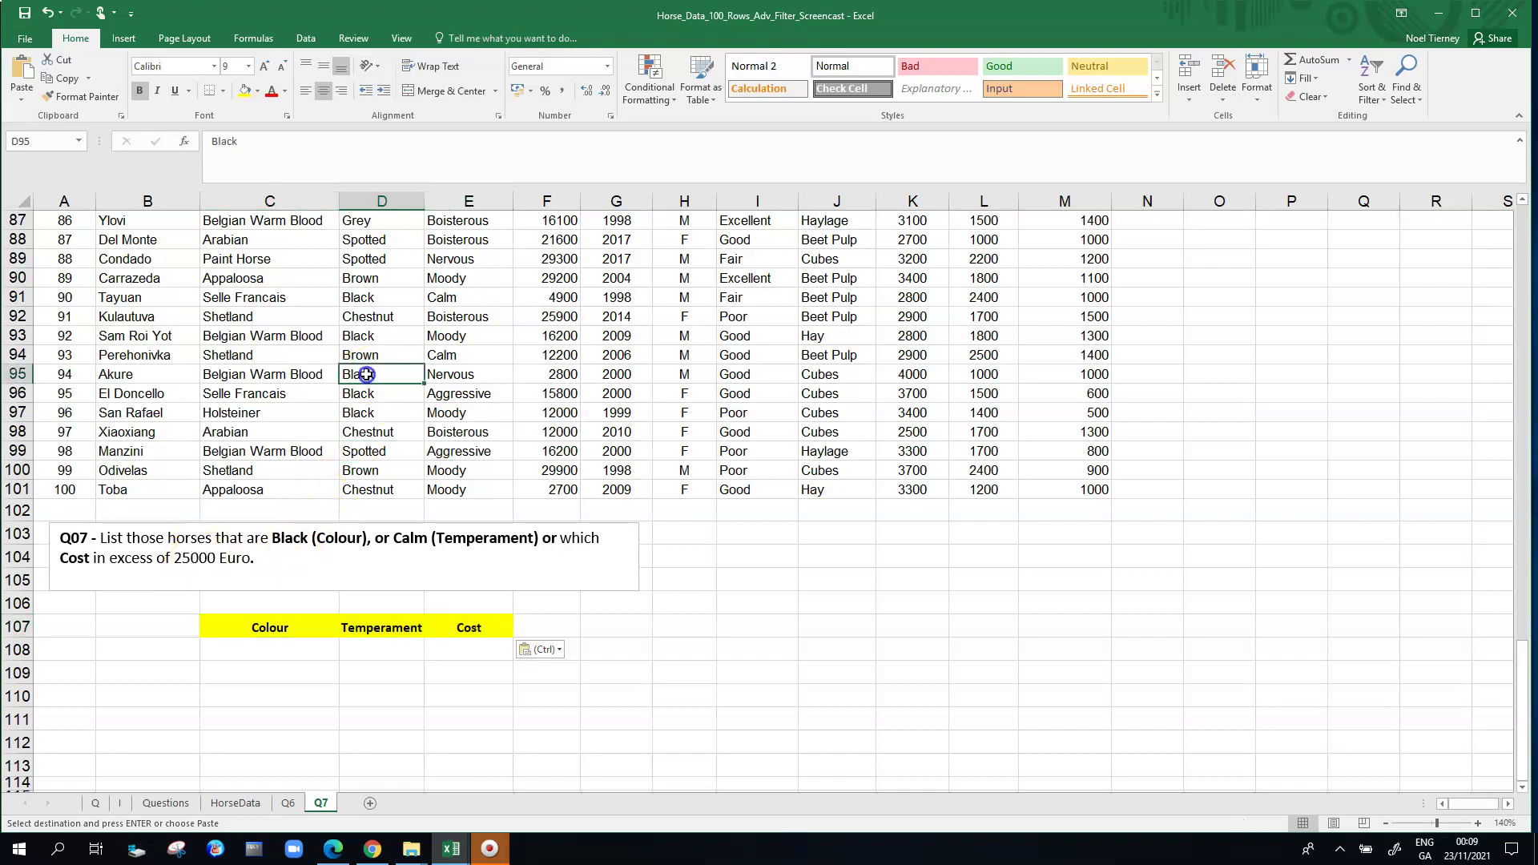
{"action": "left_click", "coordinate": [436, 386]}
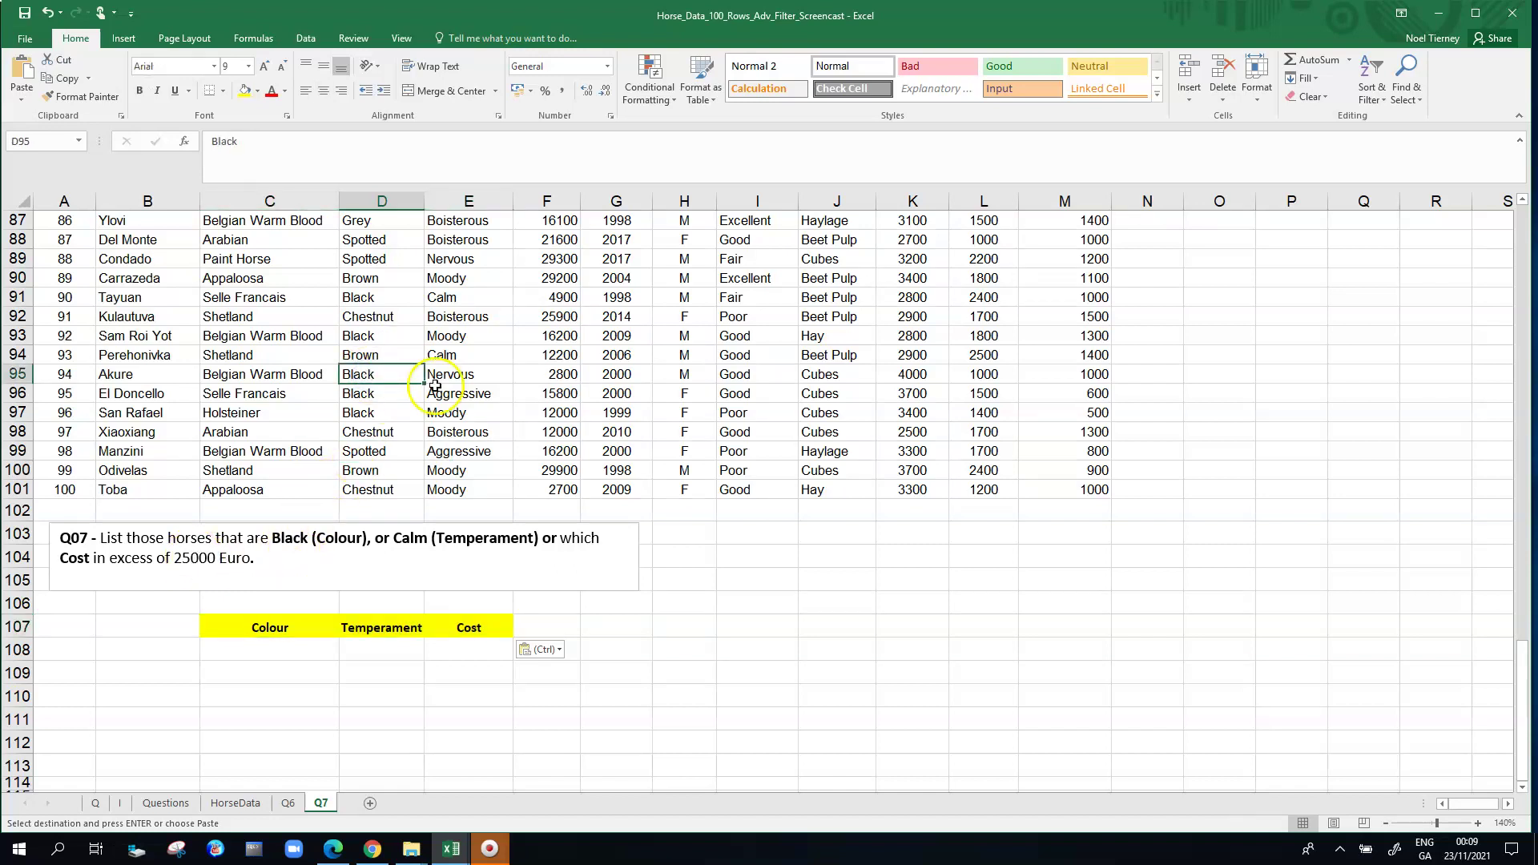
{"action": "key", "text": "ctrl+c"}
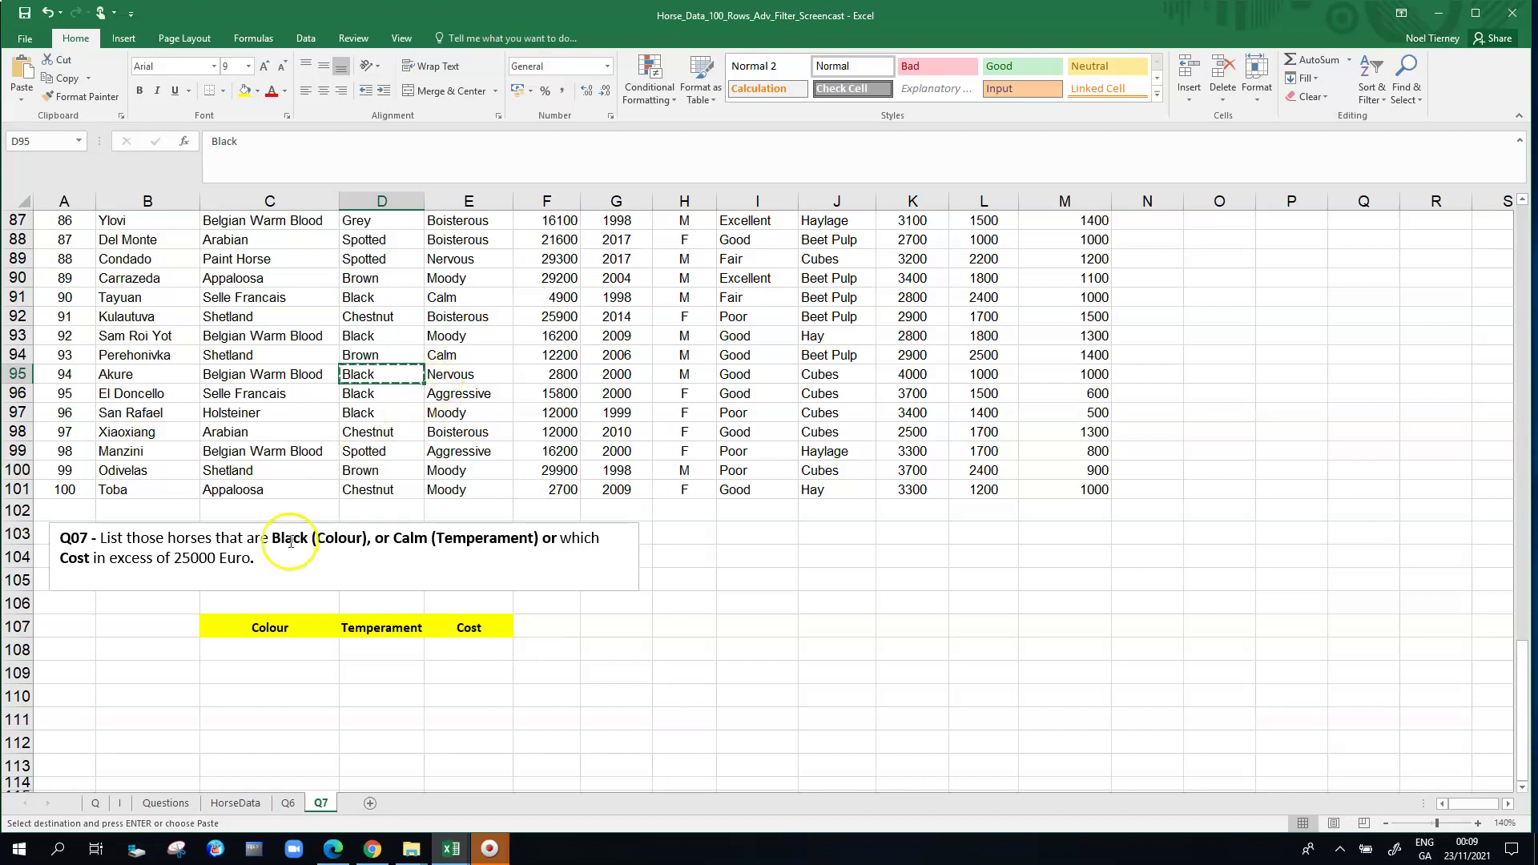
{"action": "left_click", "coordinate": [269, 647]}
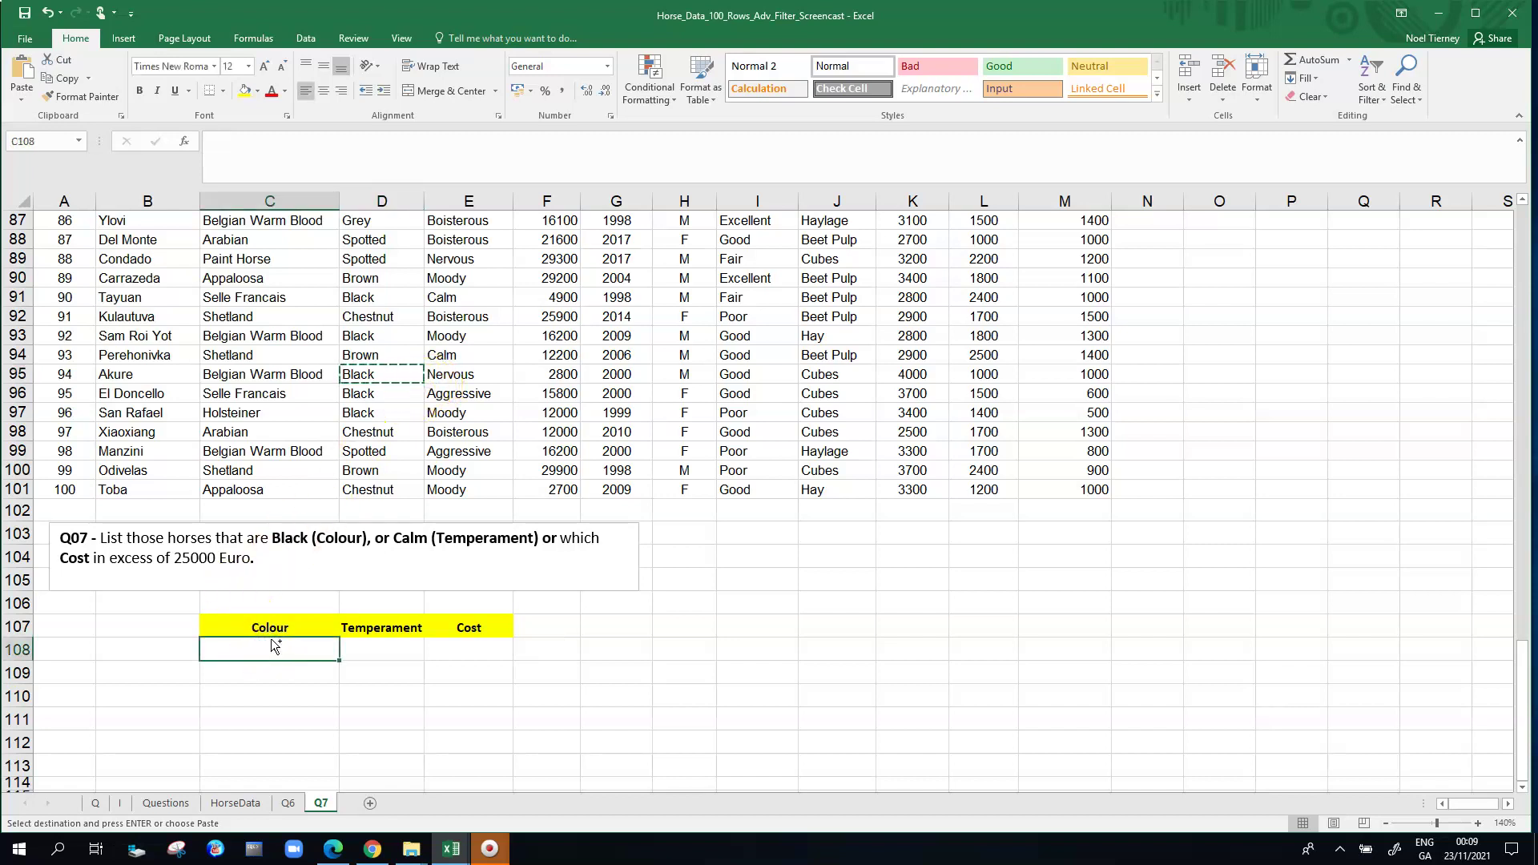
{"action": "key", "text": "ctrl+v"}
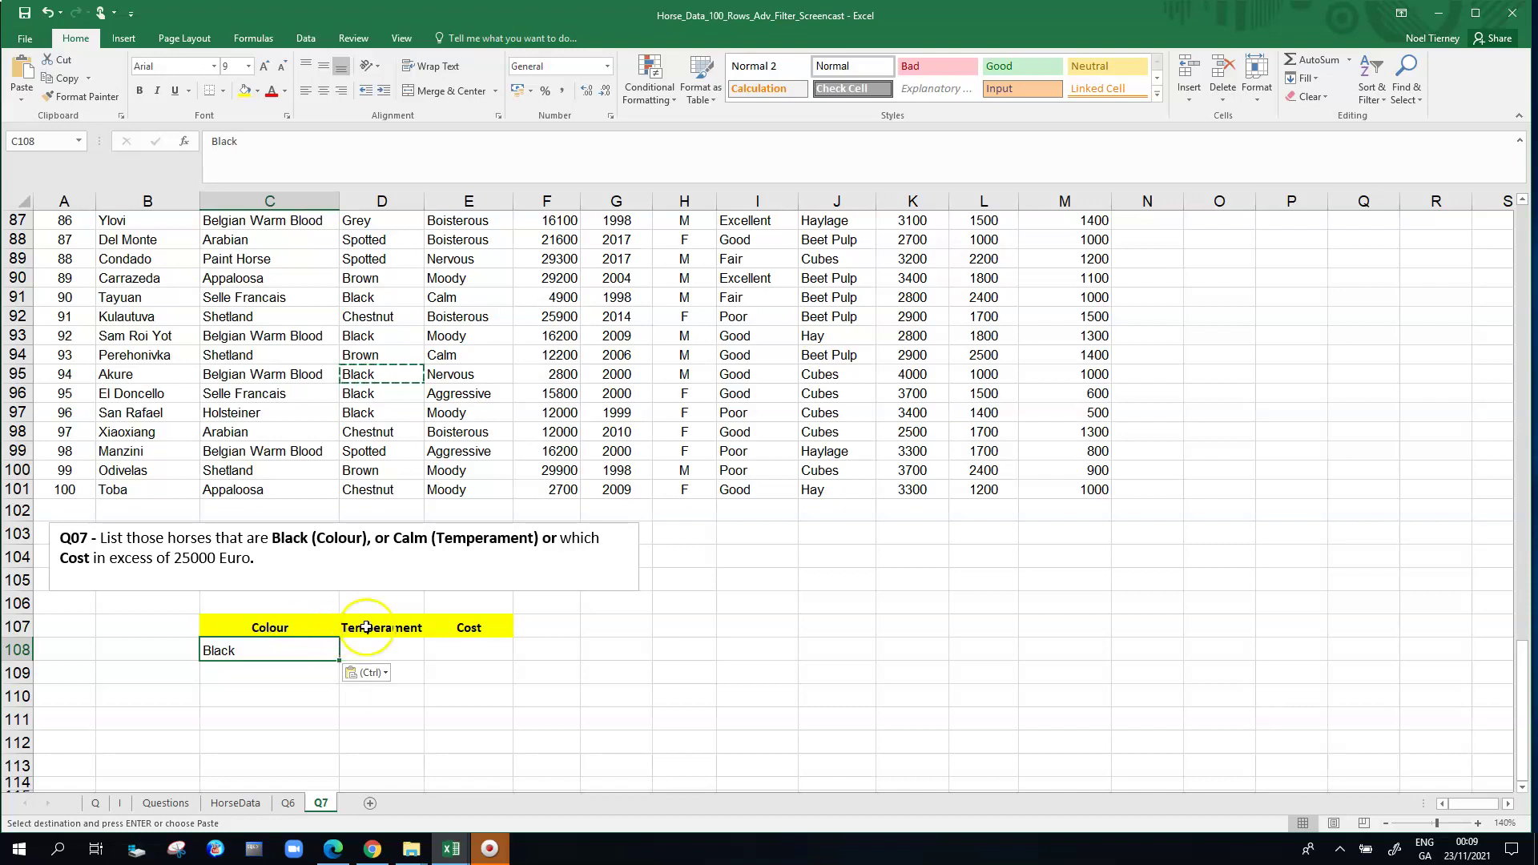
{"action": "left_click", "coordinate": [462, 356]}
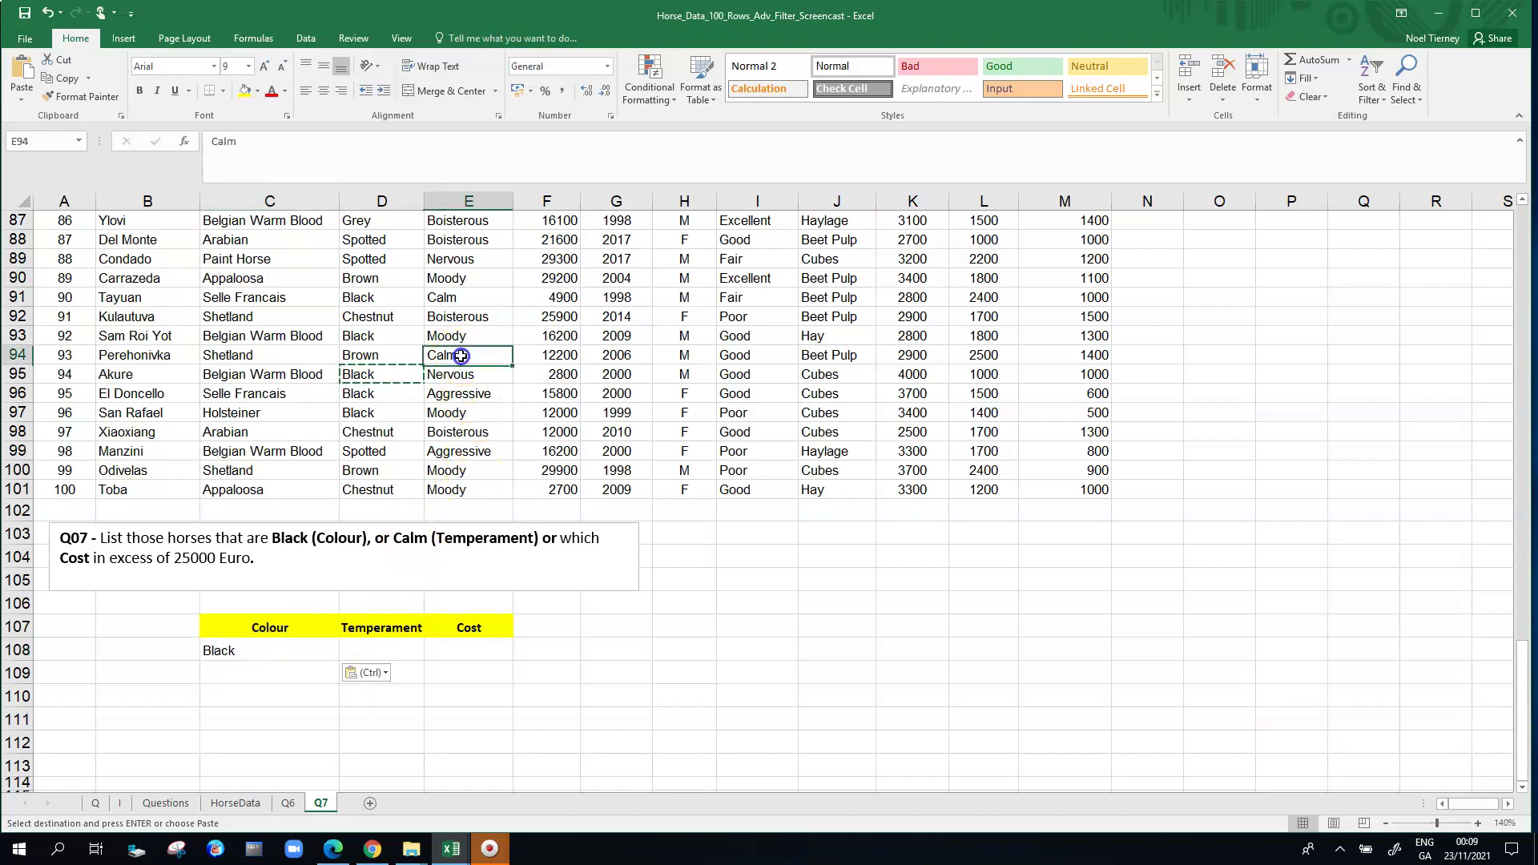
{"action": "key", "text": "ctrl+c"}
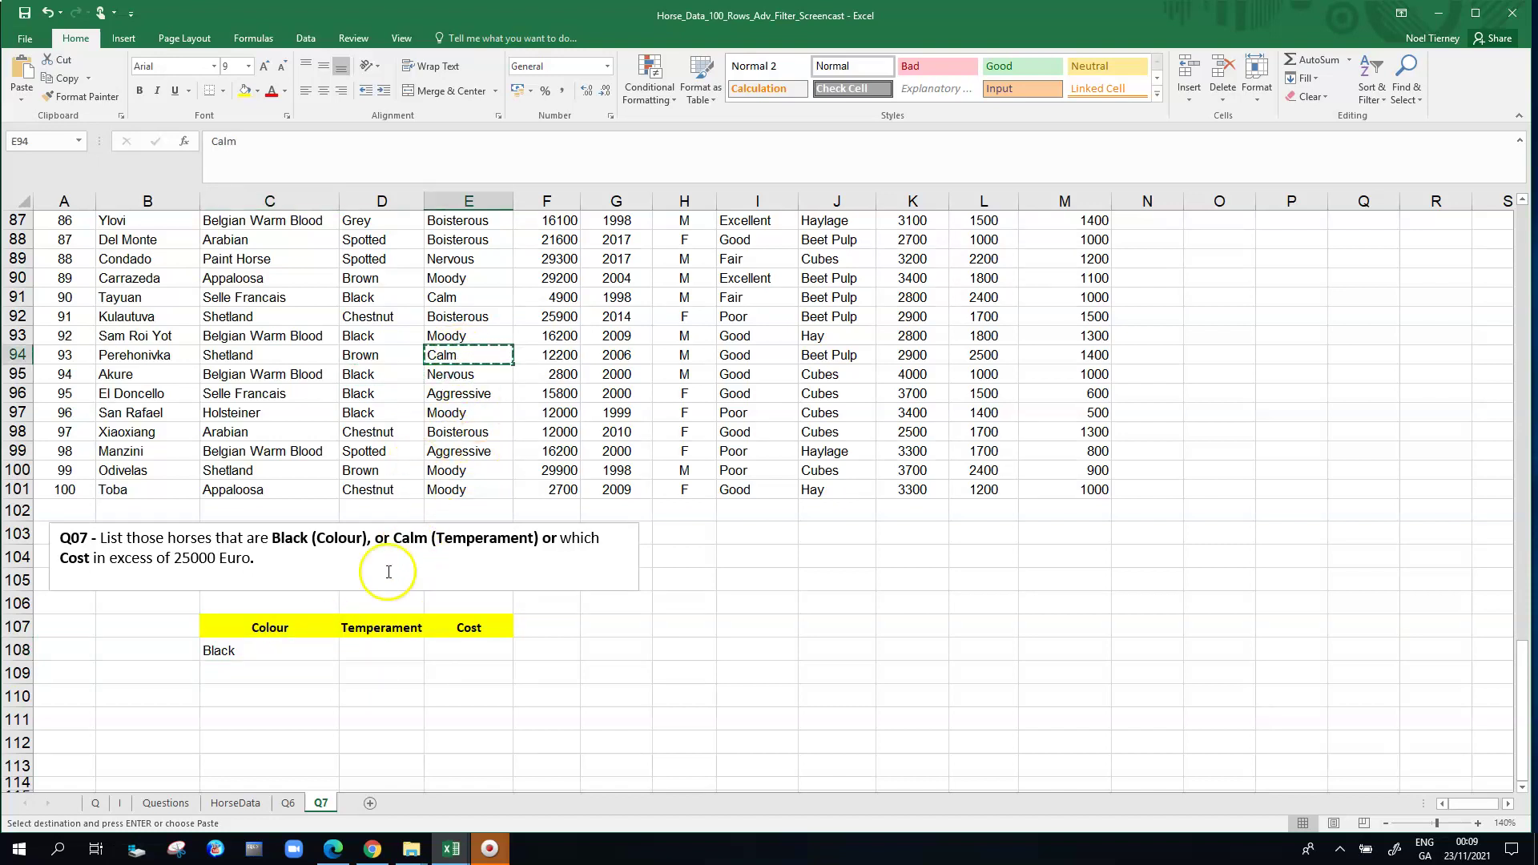
{"action": "left_click", "coordinate": [377, 649]}
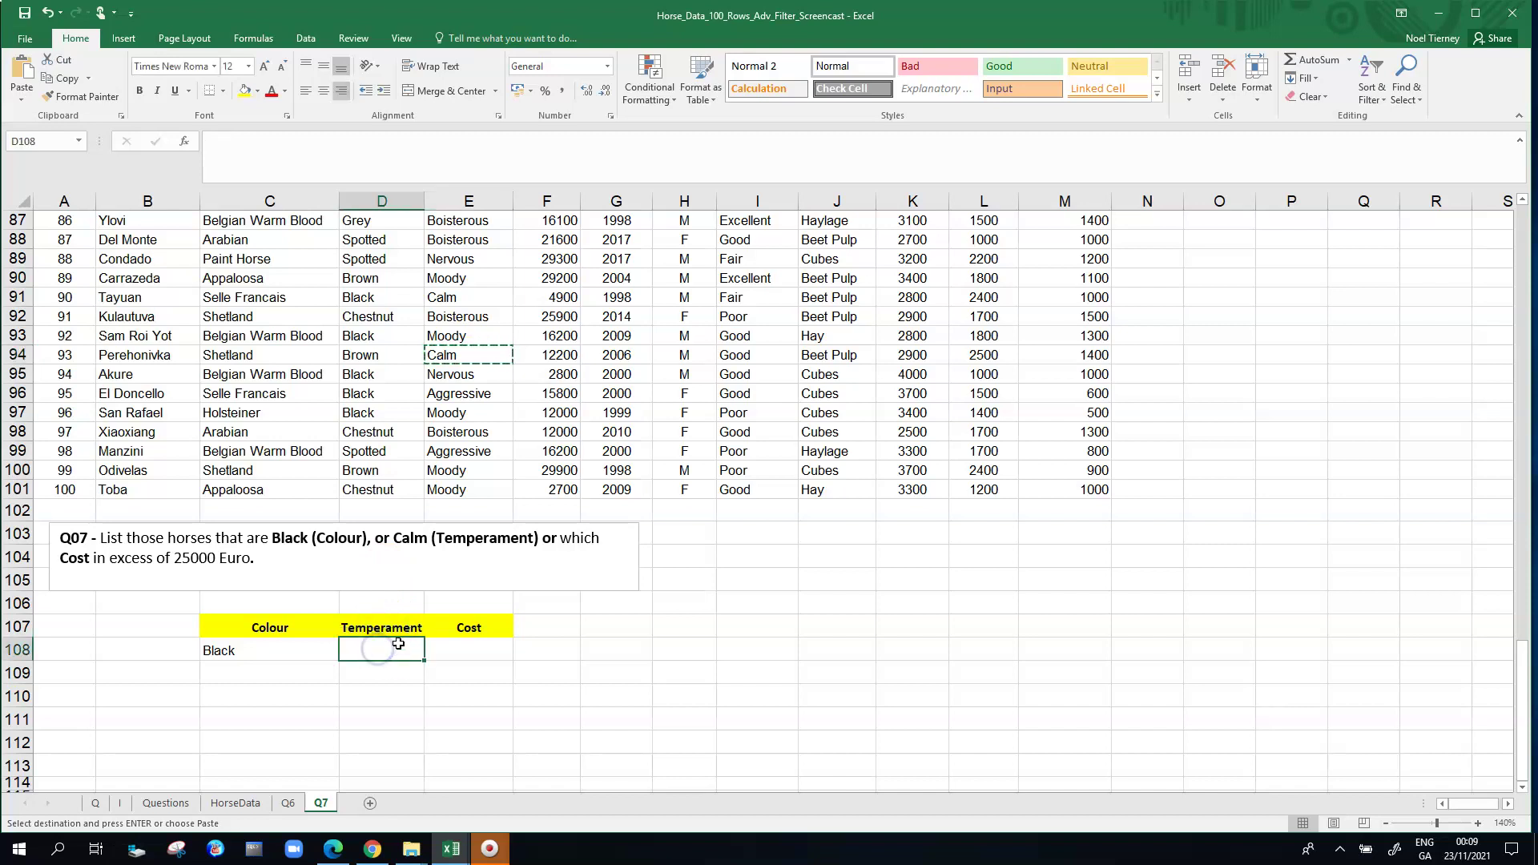
{"action": "key", "text": "ctrl+v"}
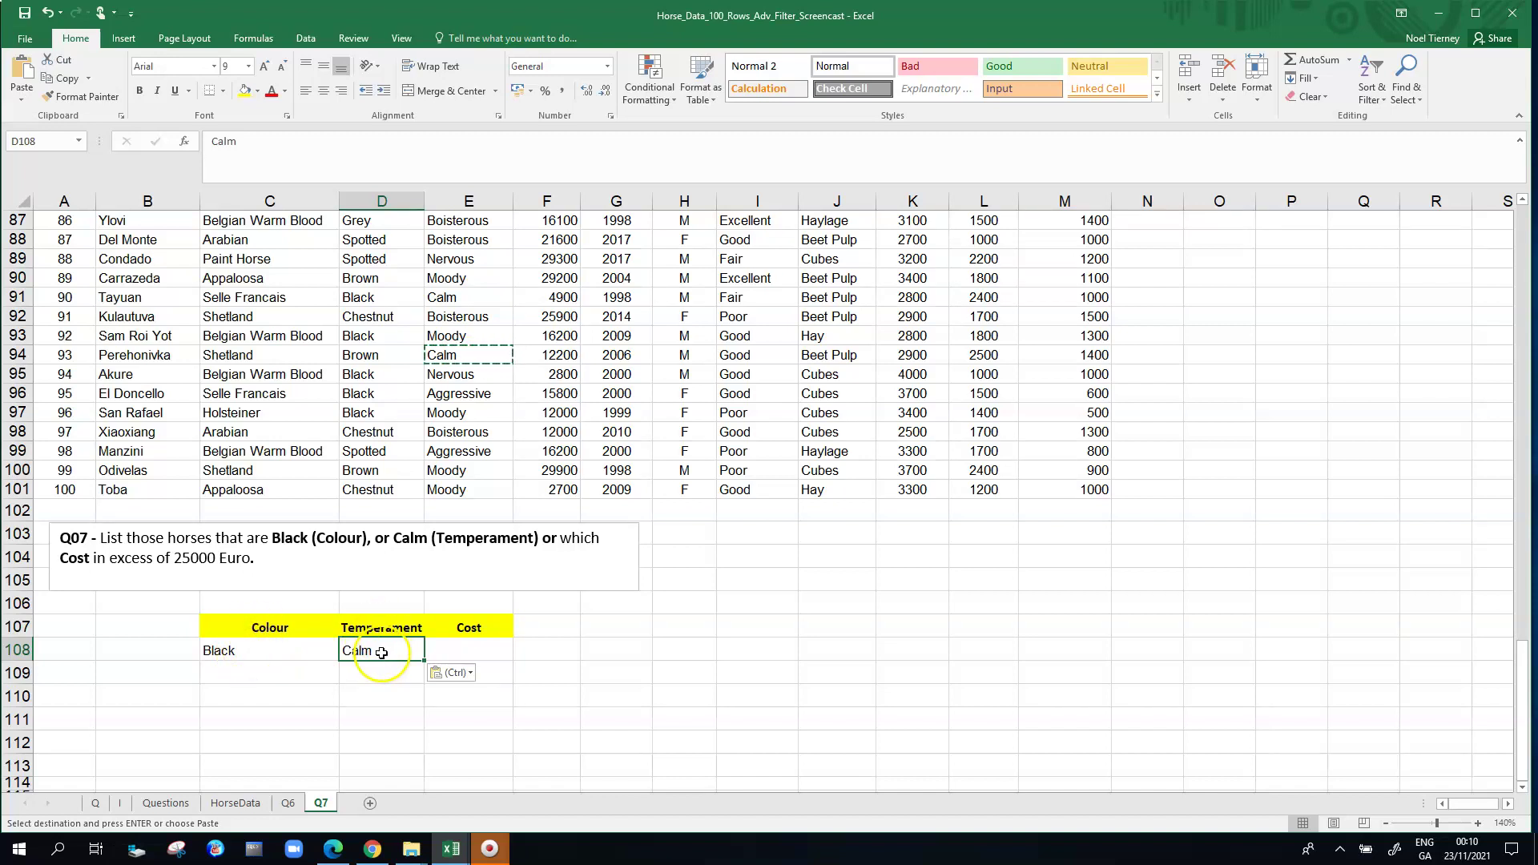
- Color the ', or' after Black (Colour) blue in the Q07 text, then copy Calm from D108
{"action": "left_click", "coordinate": [372, 541]}
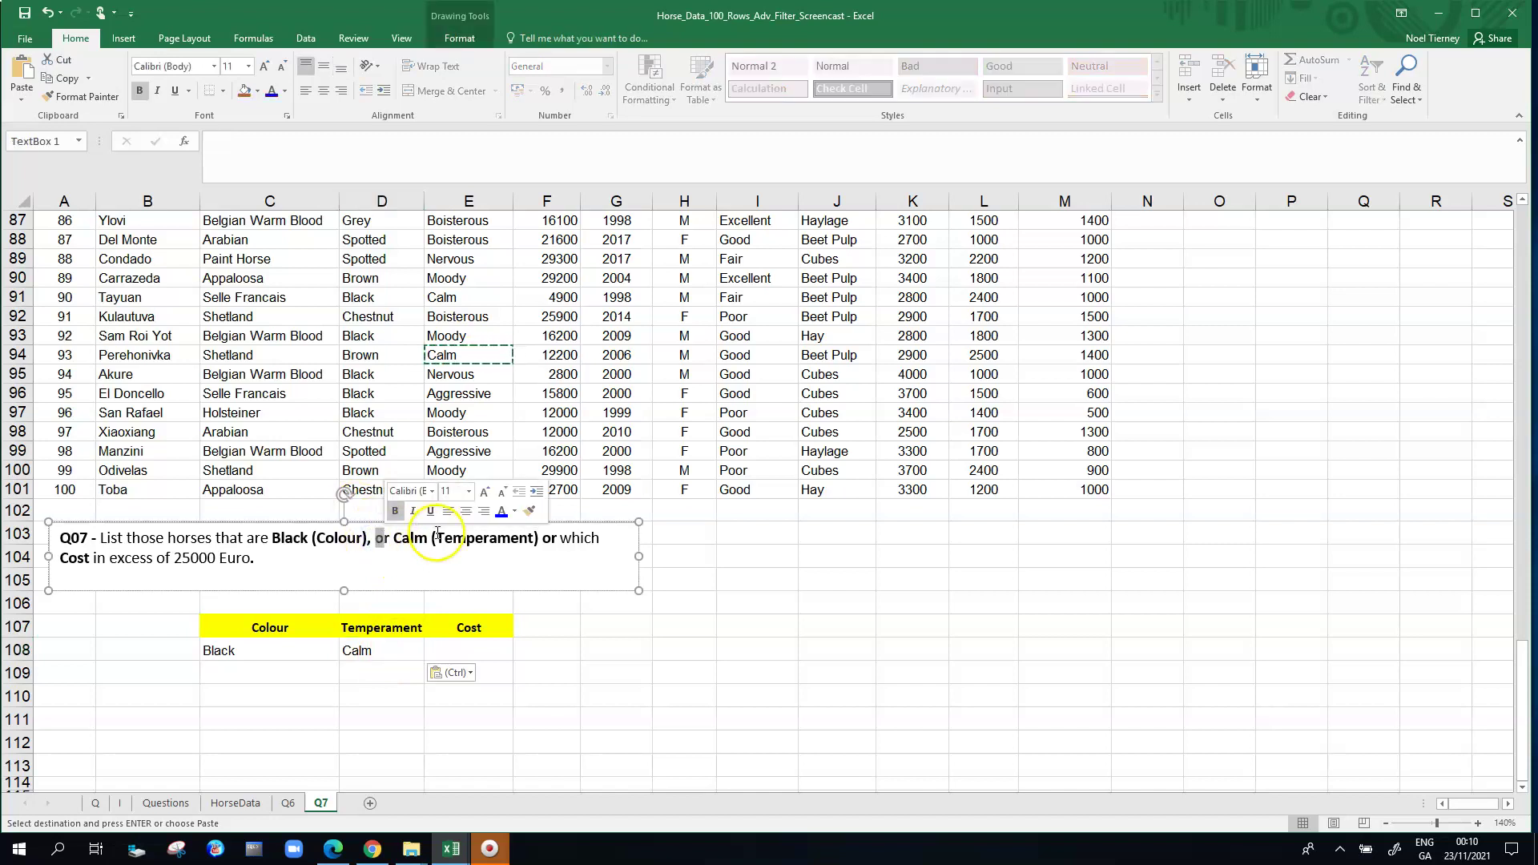
{"action": "left_click", "coordinate": [384, 538]}
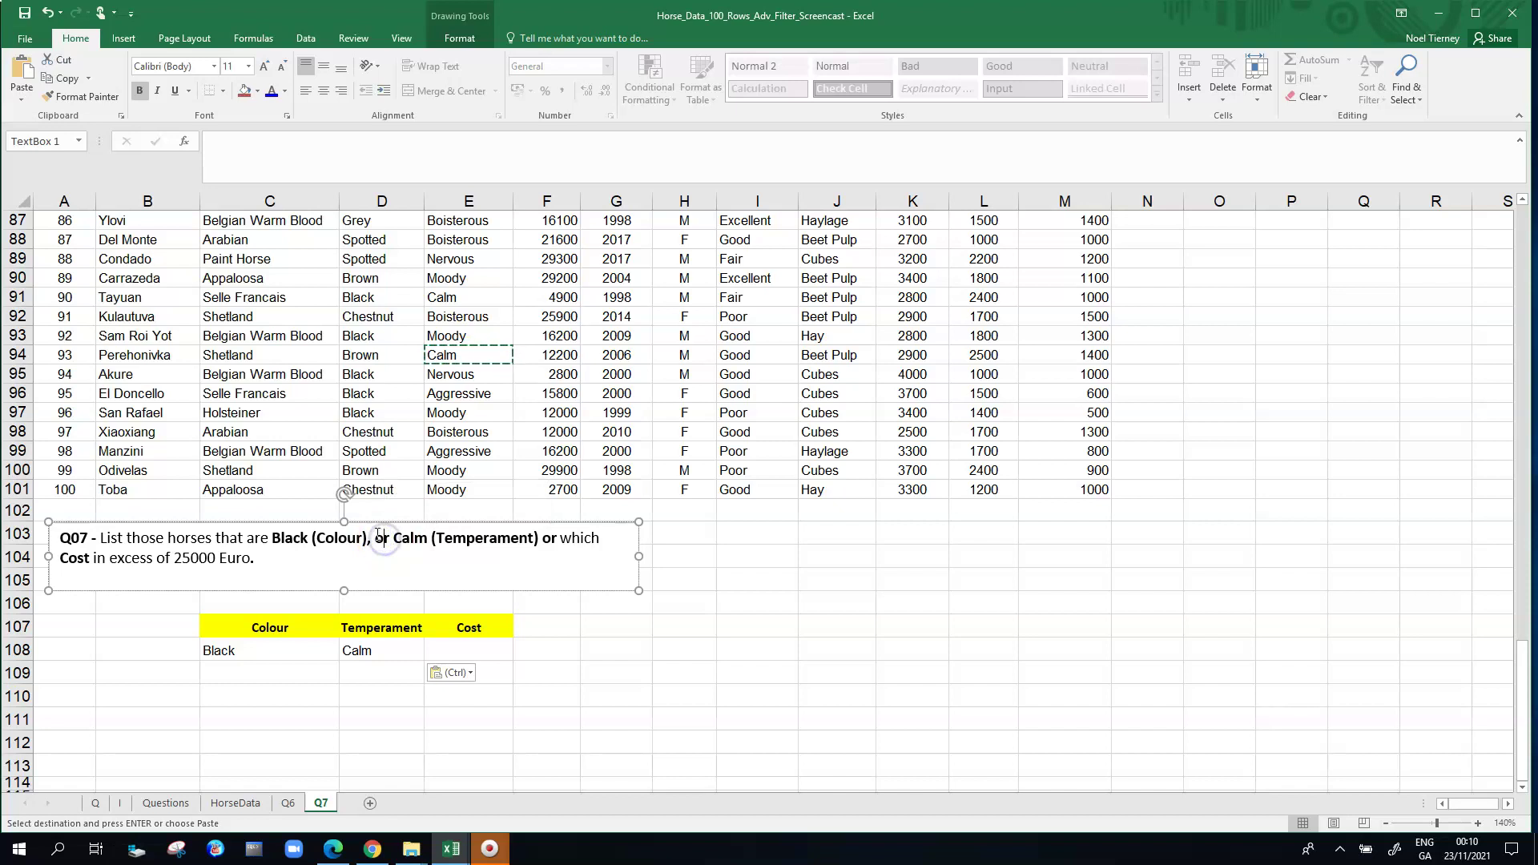
{"action": "left_click_drag", "start_coordinate": [390, 535], "coordinate": [392, 536]}
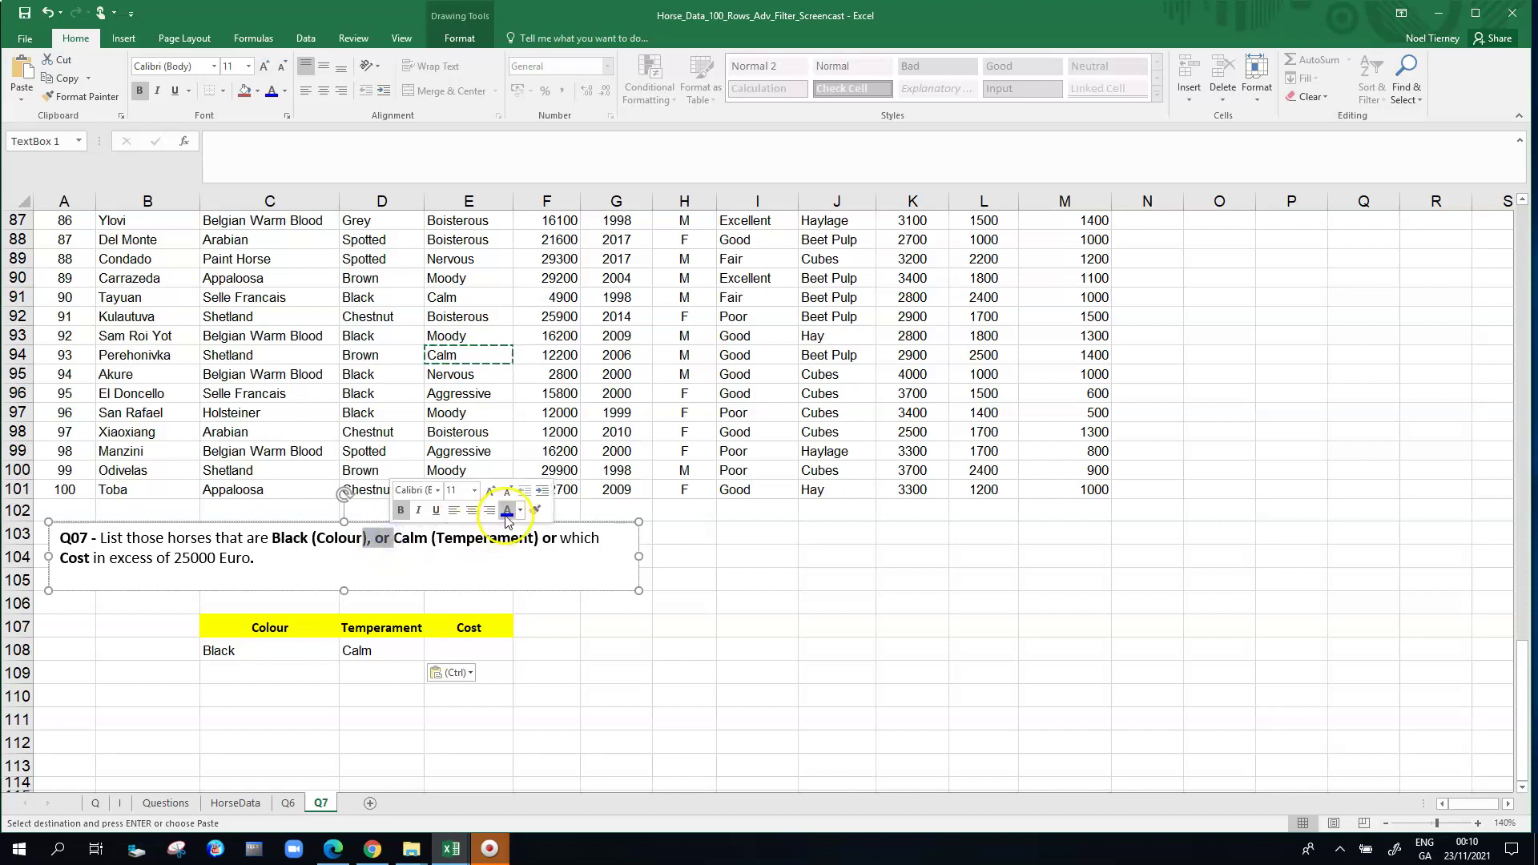
{"action": "left_click", "coordinate": [377, 648]}
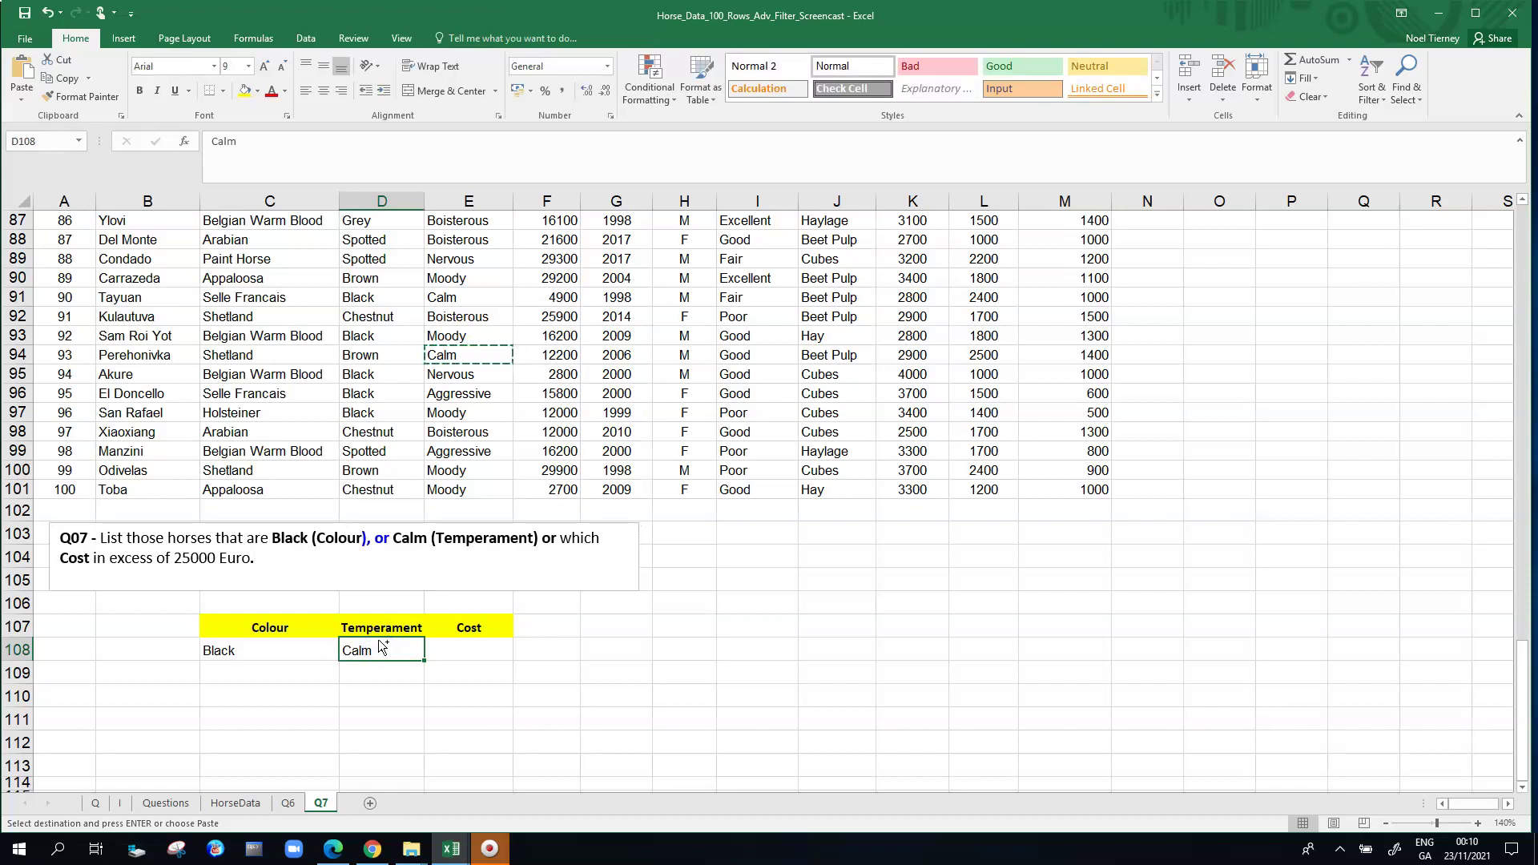
{"action": "key", "text": "ctrl+c"}
- Move Calm down to D109 and enter >25000 under Cost in E110
{"action": "left_click", "coordinate": [378, 666]}
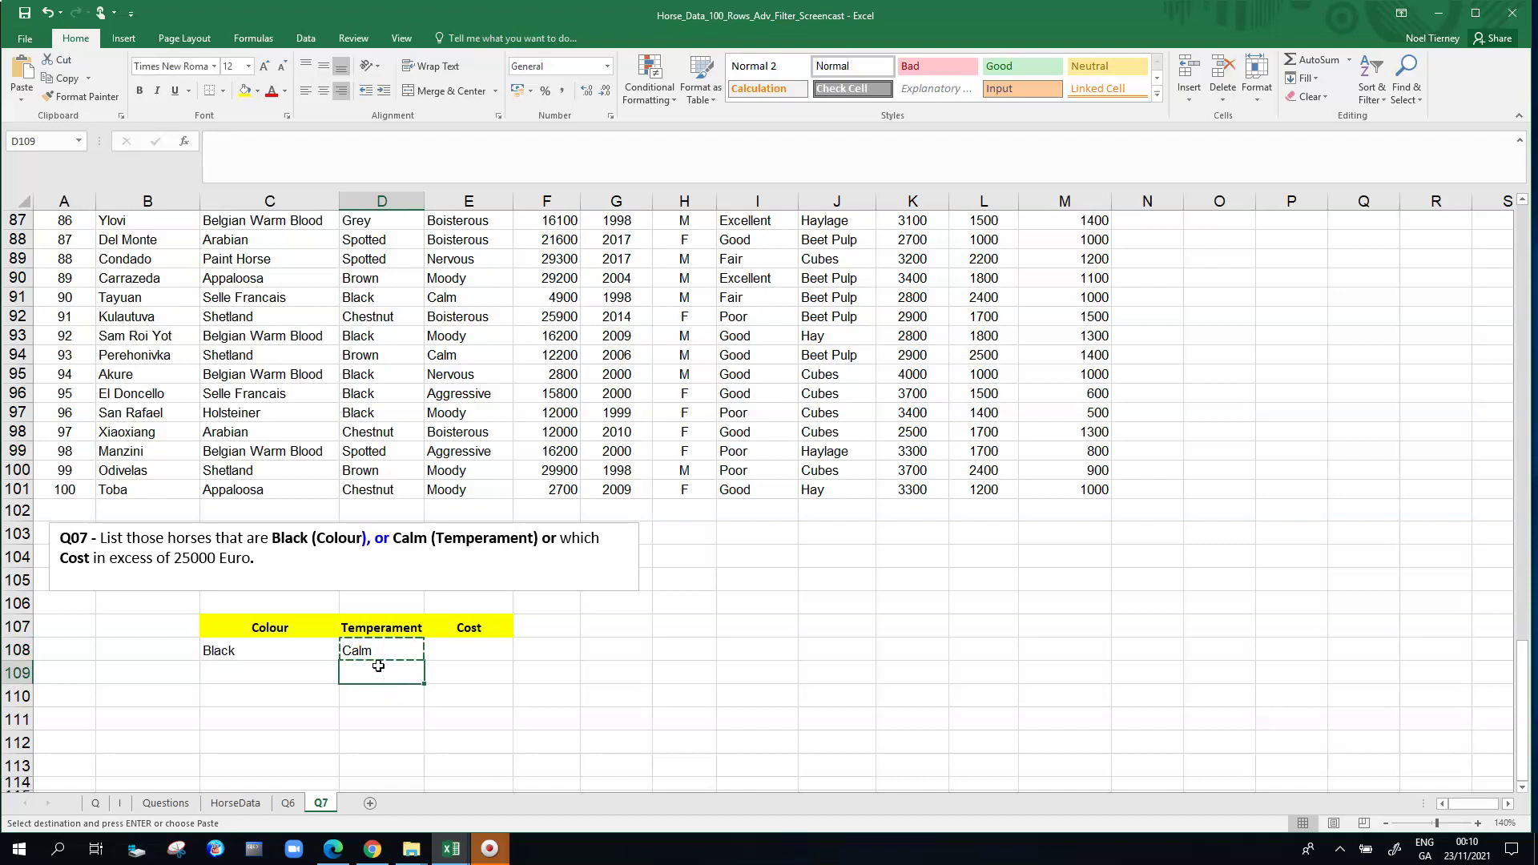
{"action": "key", "text": "ctrl+v"}
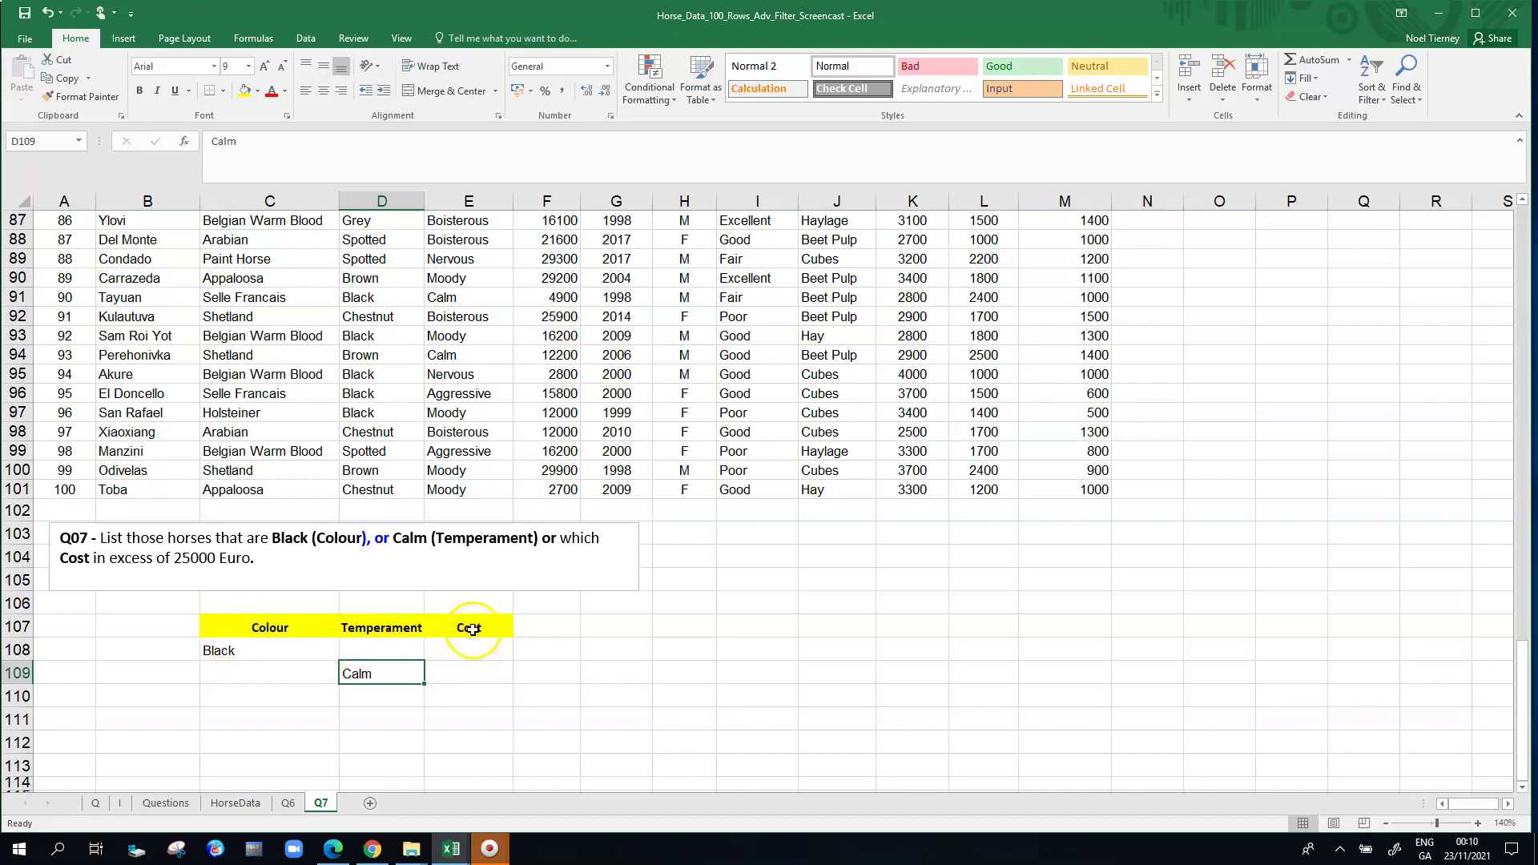
{"action": "left_click", "coordinate": [466, 700]}
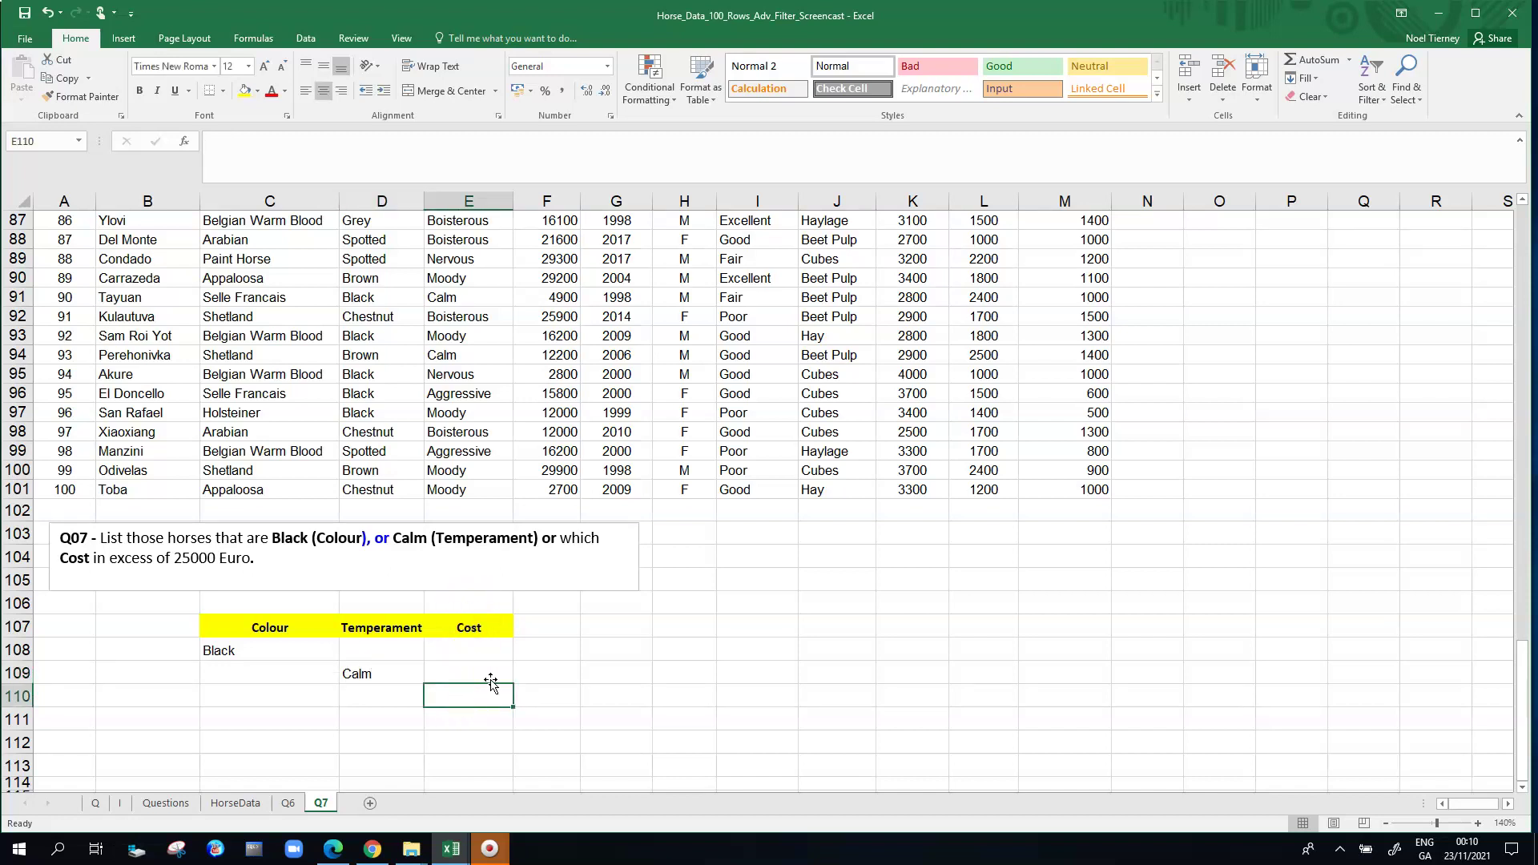
{"action": "type", "text": ">25000"}
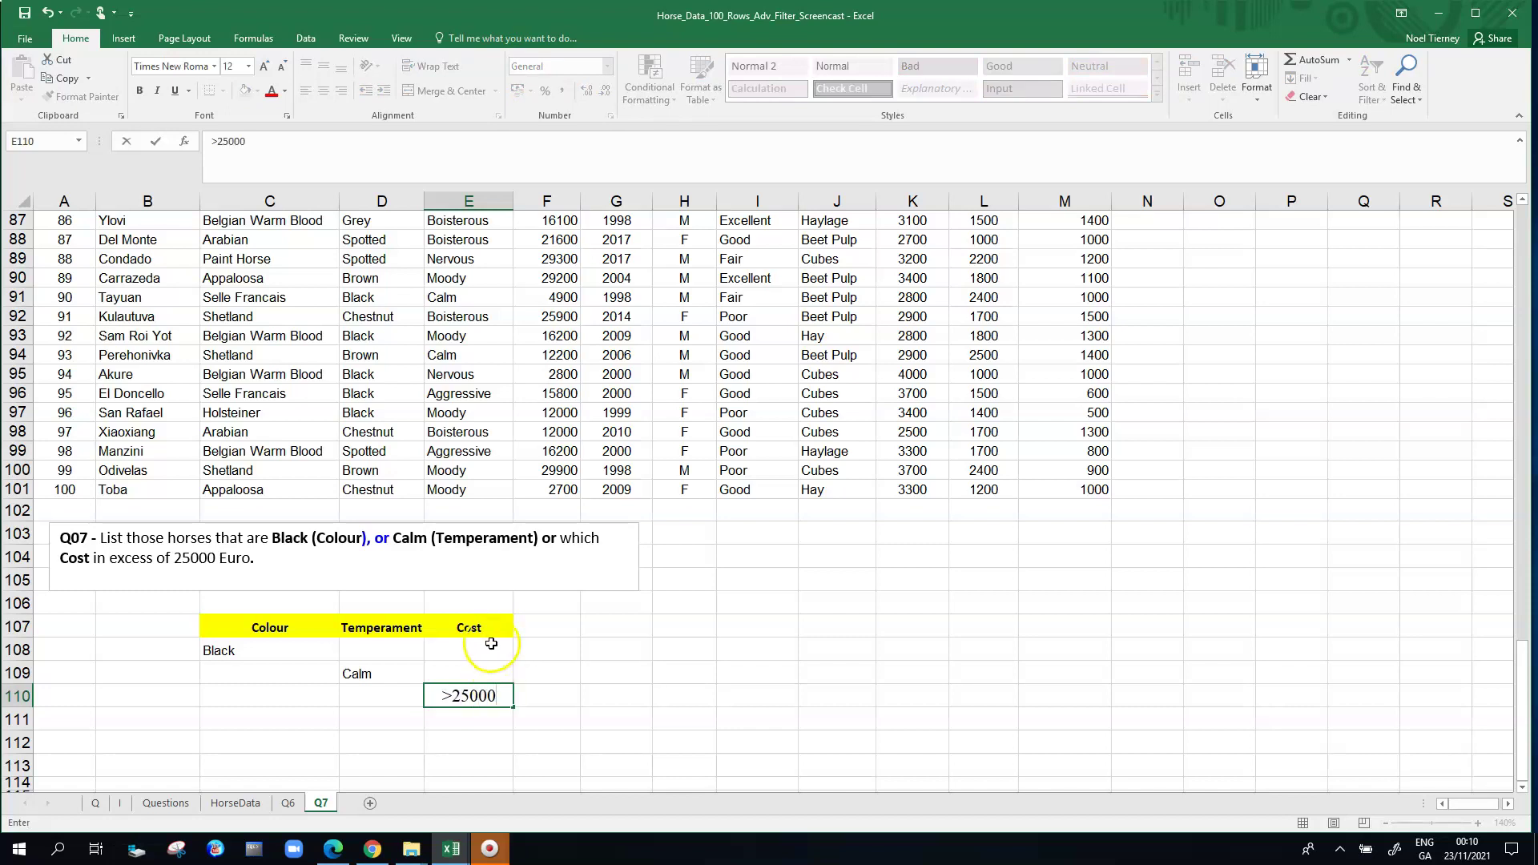
{"action": "left_click", "coordinate": [491, 644]}
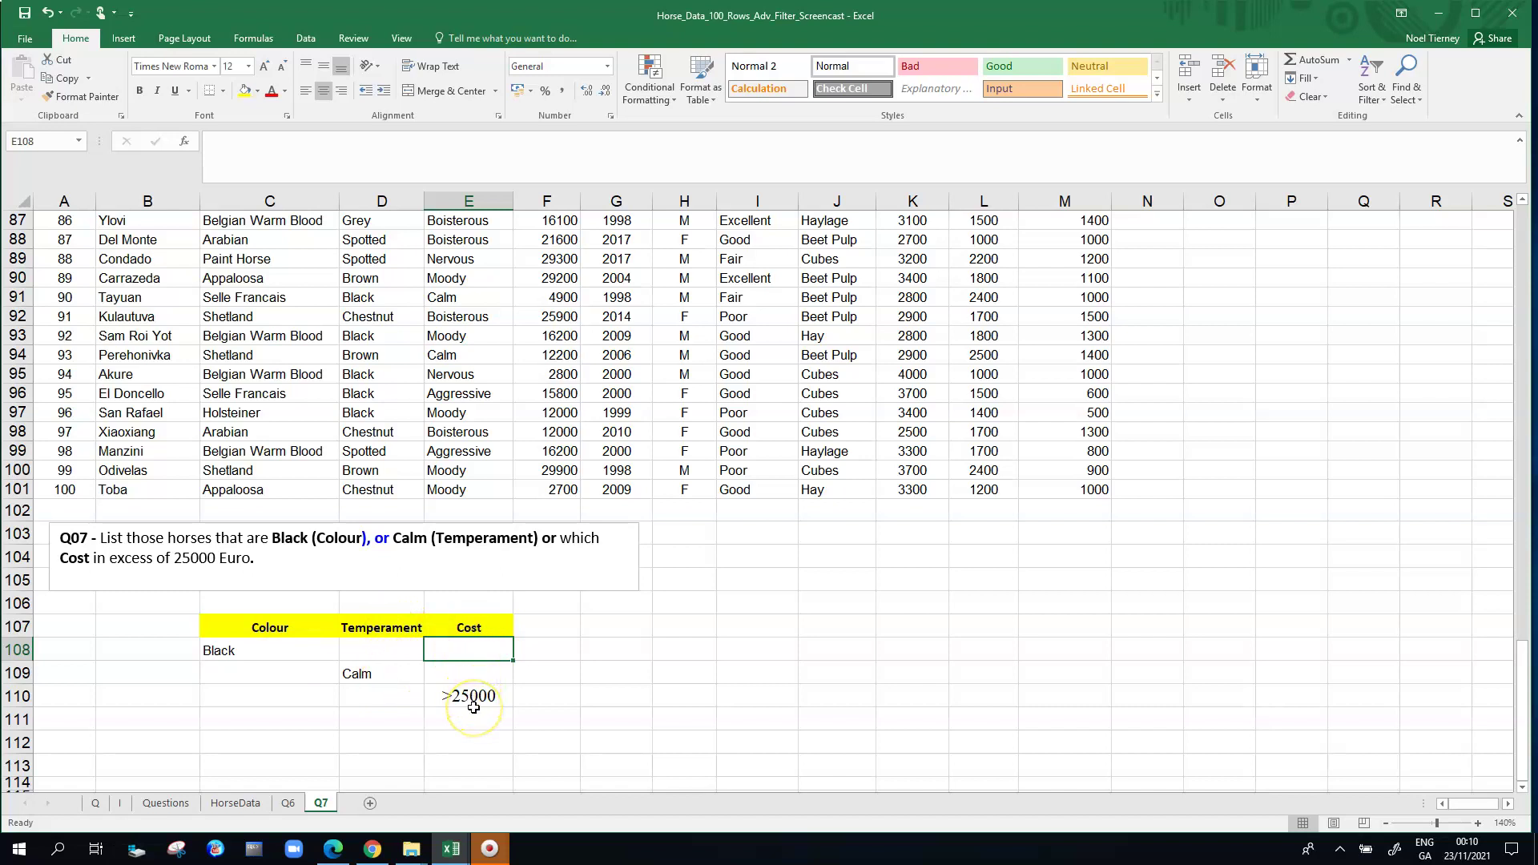
{"action": "left_click", "coordinate": [554, 675]}
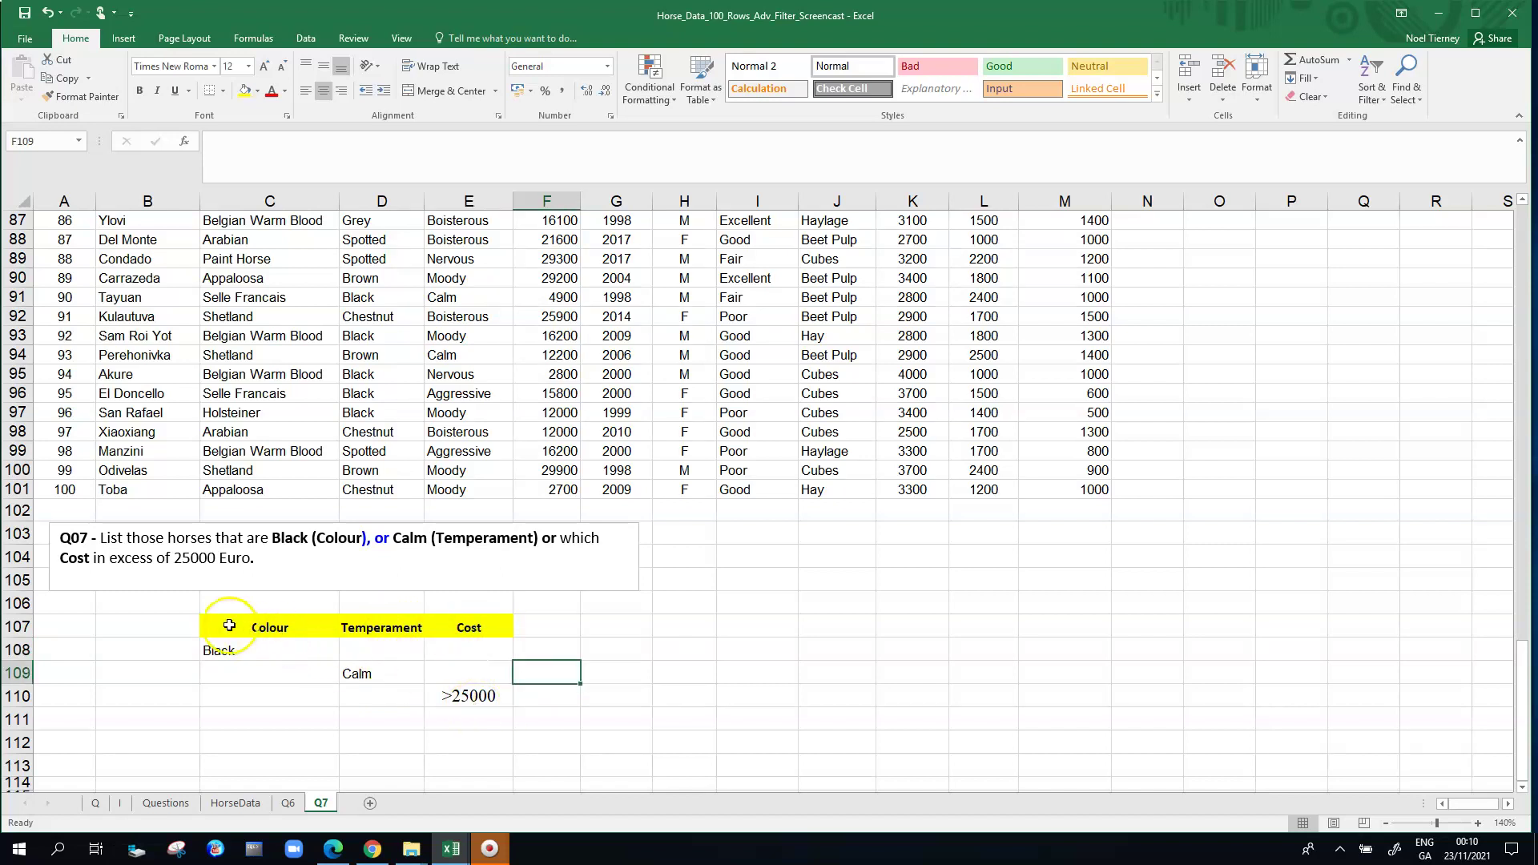
- Select the criteria block C107:E110, then pick a cell in the horse table and show Data tools
{"action": "left_click_drag", "start_coordinate": [229, 626], "coordinate": [474, 691]}
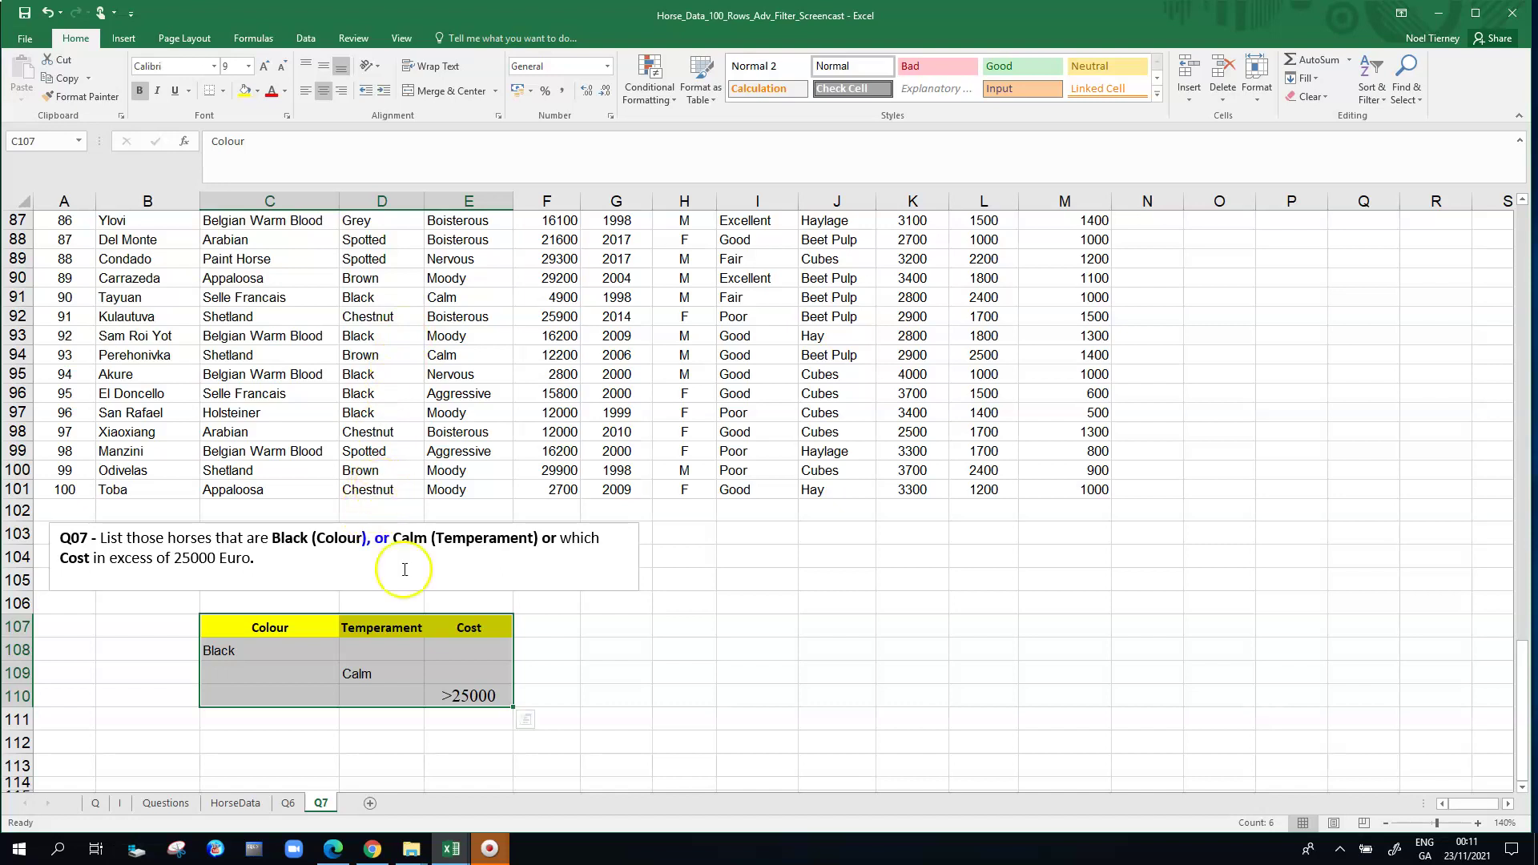
{"action": "left_click", "coordinate": [491, 348]}
{"action": "left_click", "coordinate": [537, 282]}
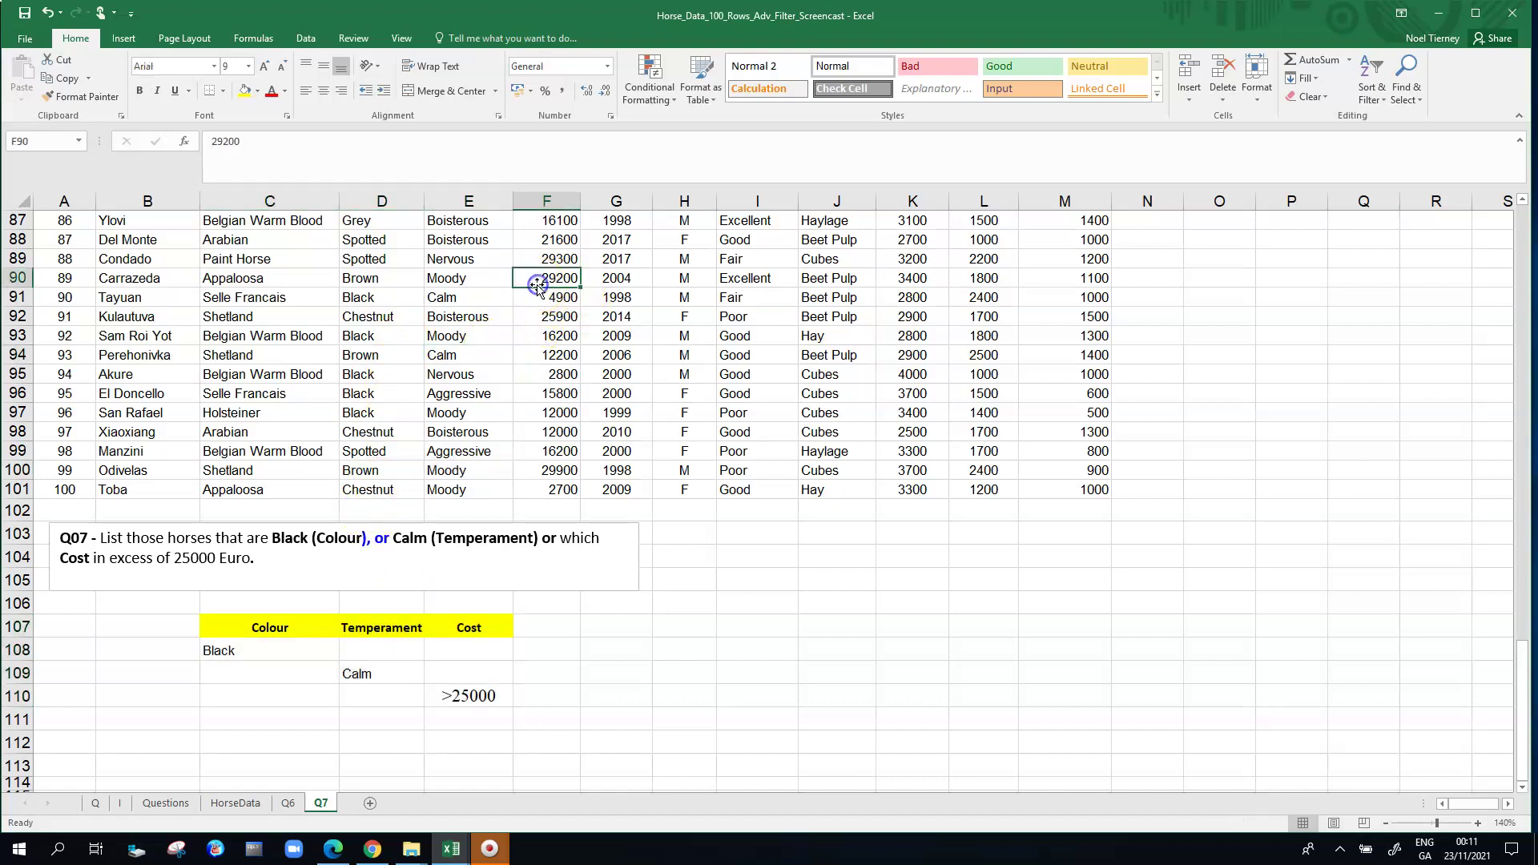
{"action": "left_click", "coordinate": [307, 38]}
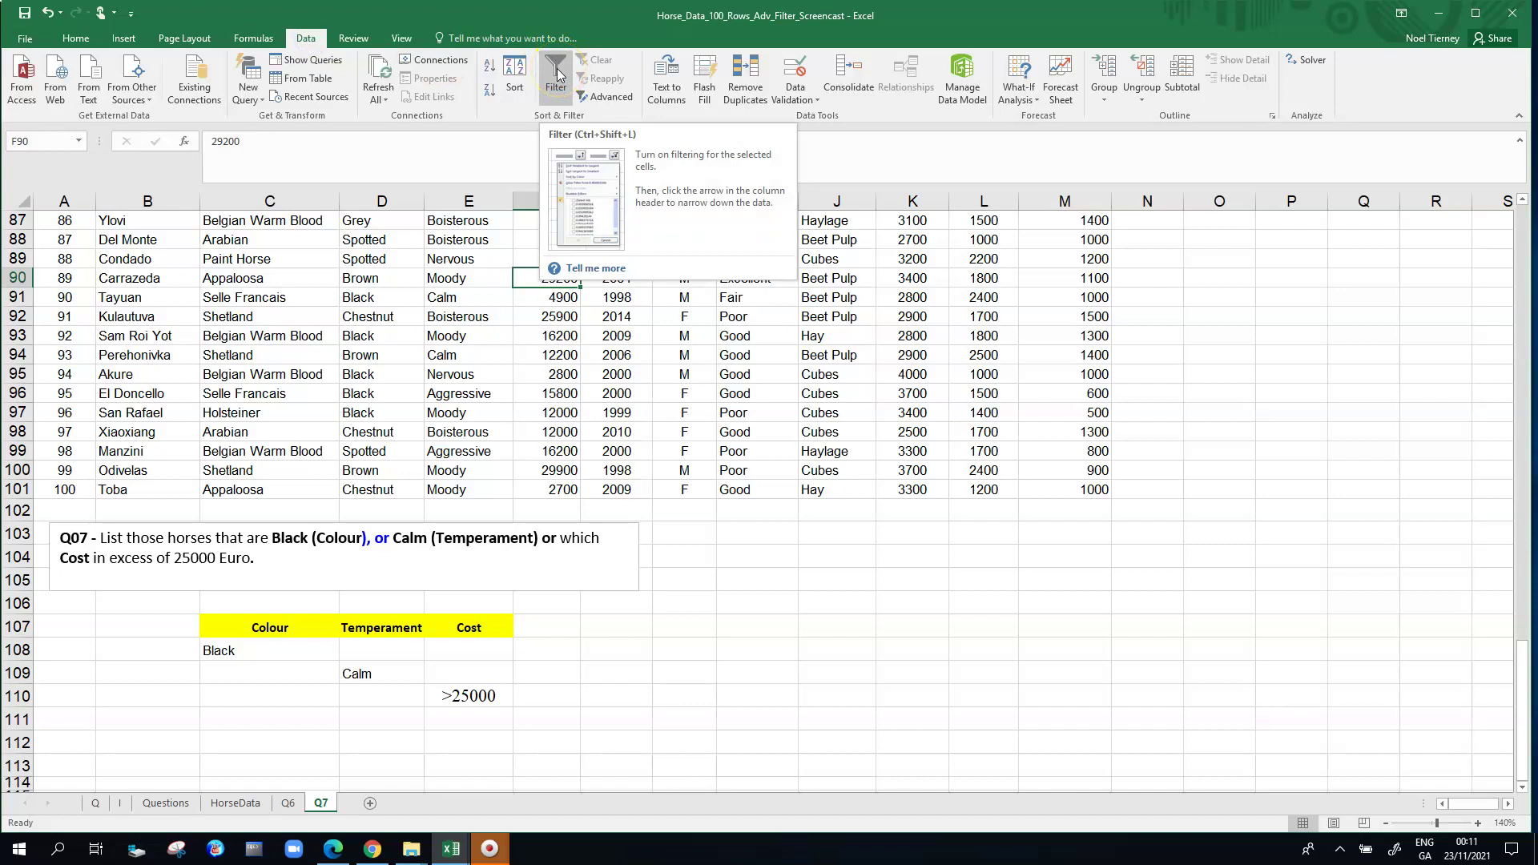
- Open Advanced Filter with list range $A$1:$M$101 and put focus in the empty Criteria range box
{"action": "left_click", "coordinate": [602, 101]}
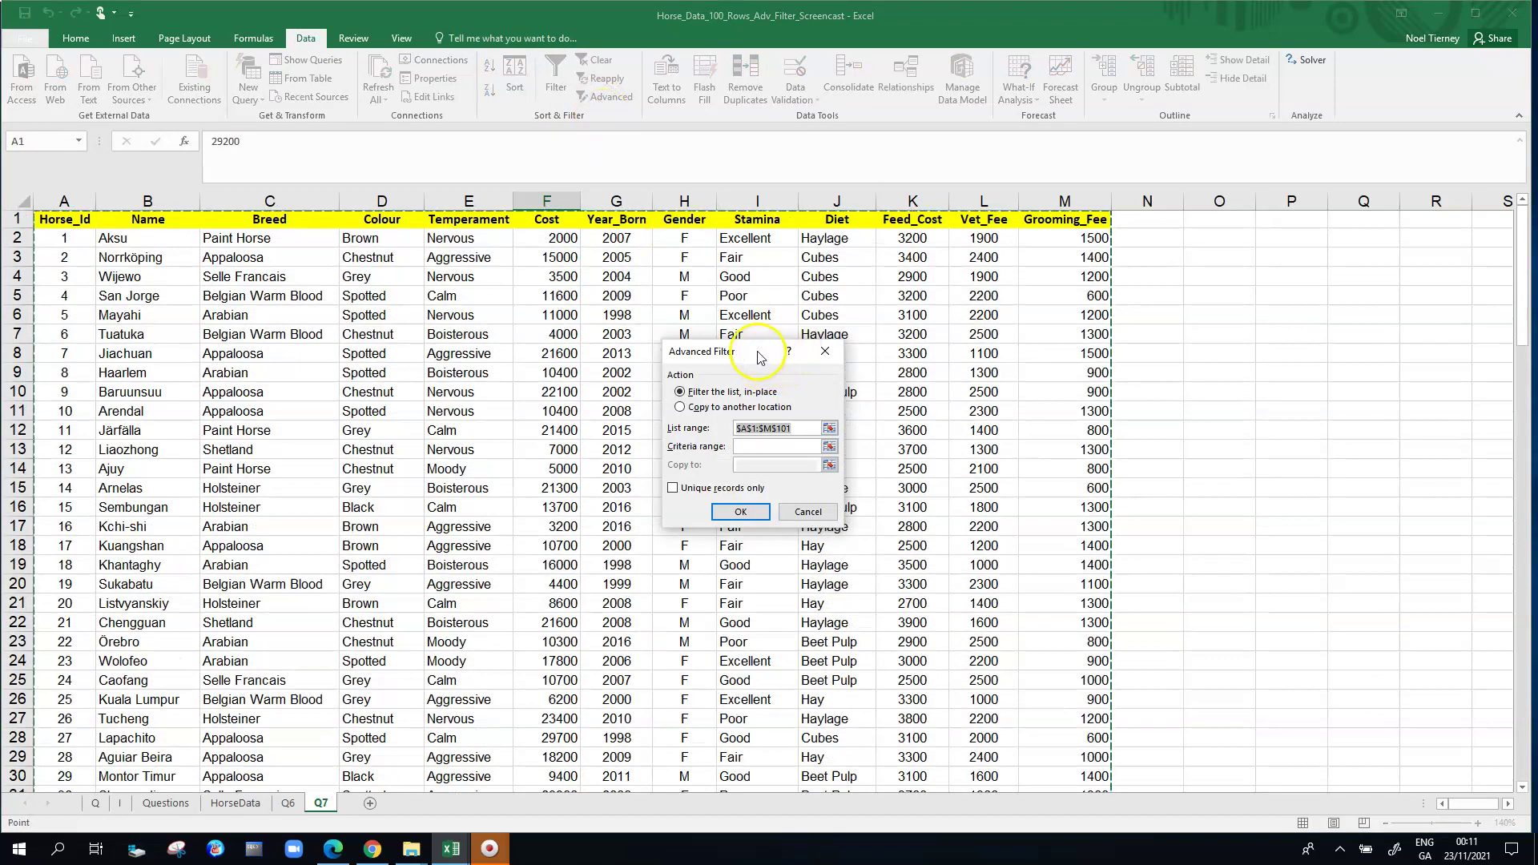
{"action": "left_click_drag", "start_coordinate": [760, 357], "coordinate": [737, 305]}
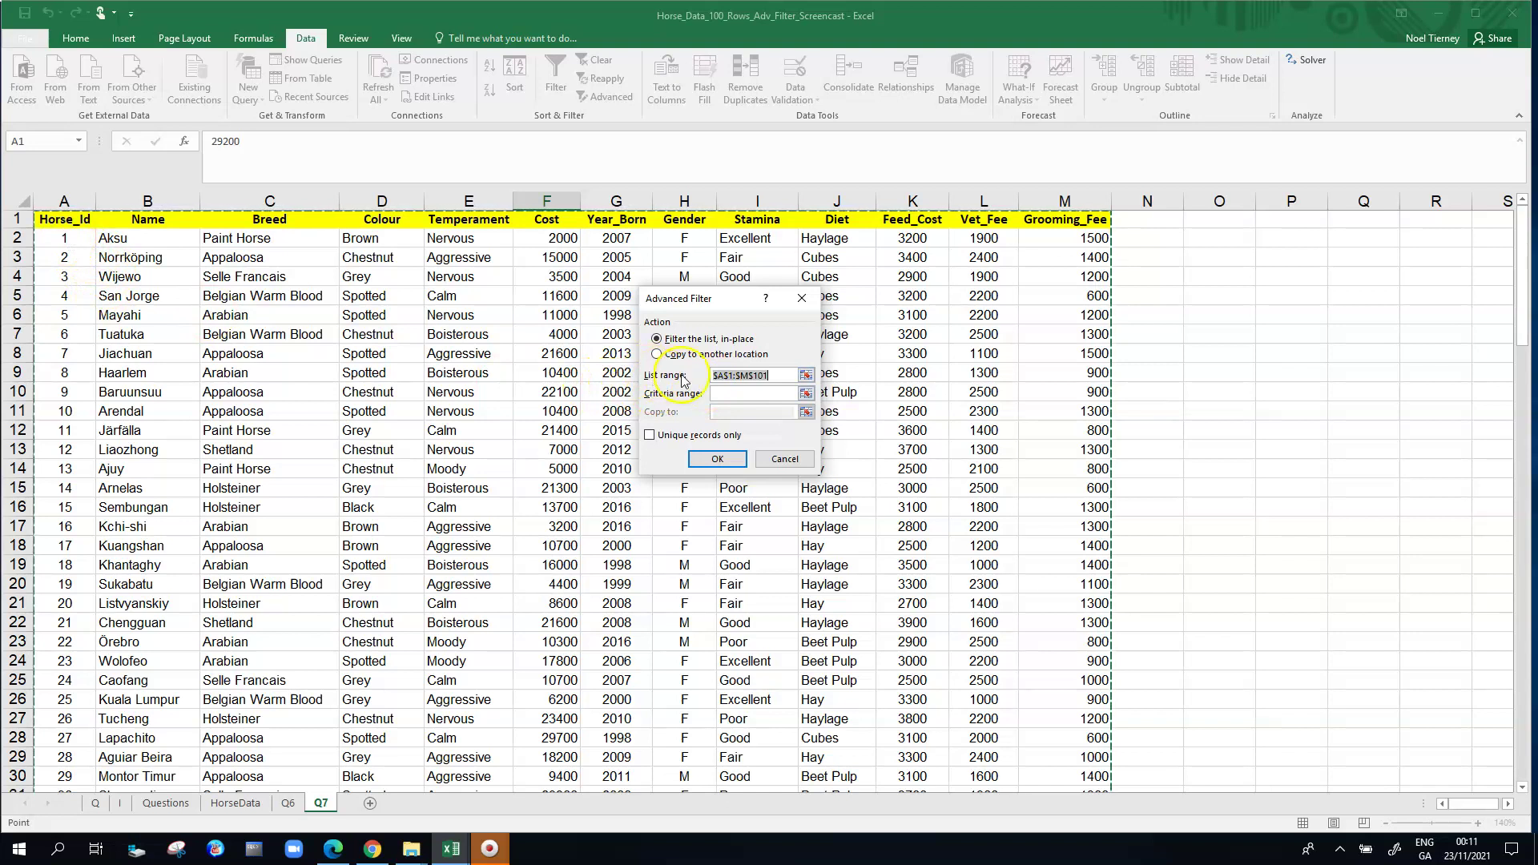
{"action": "left_click", "coordinate": [752, 392]}
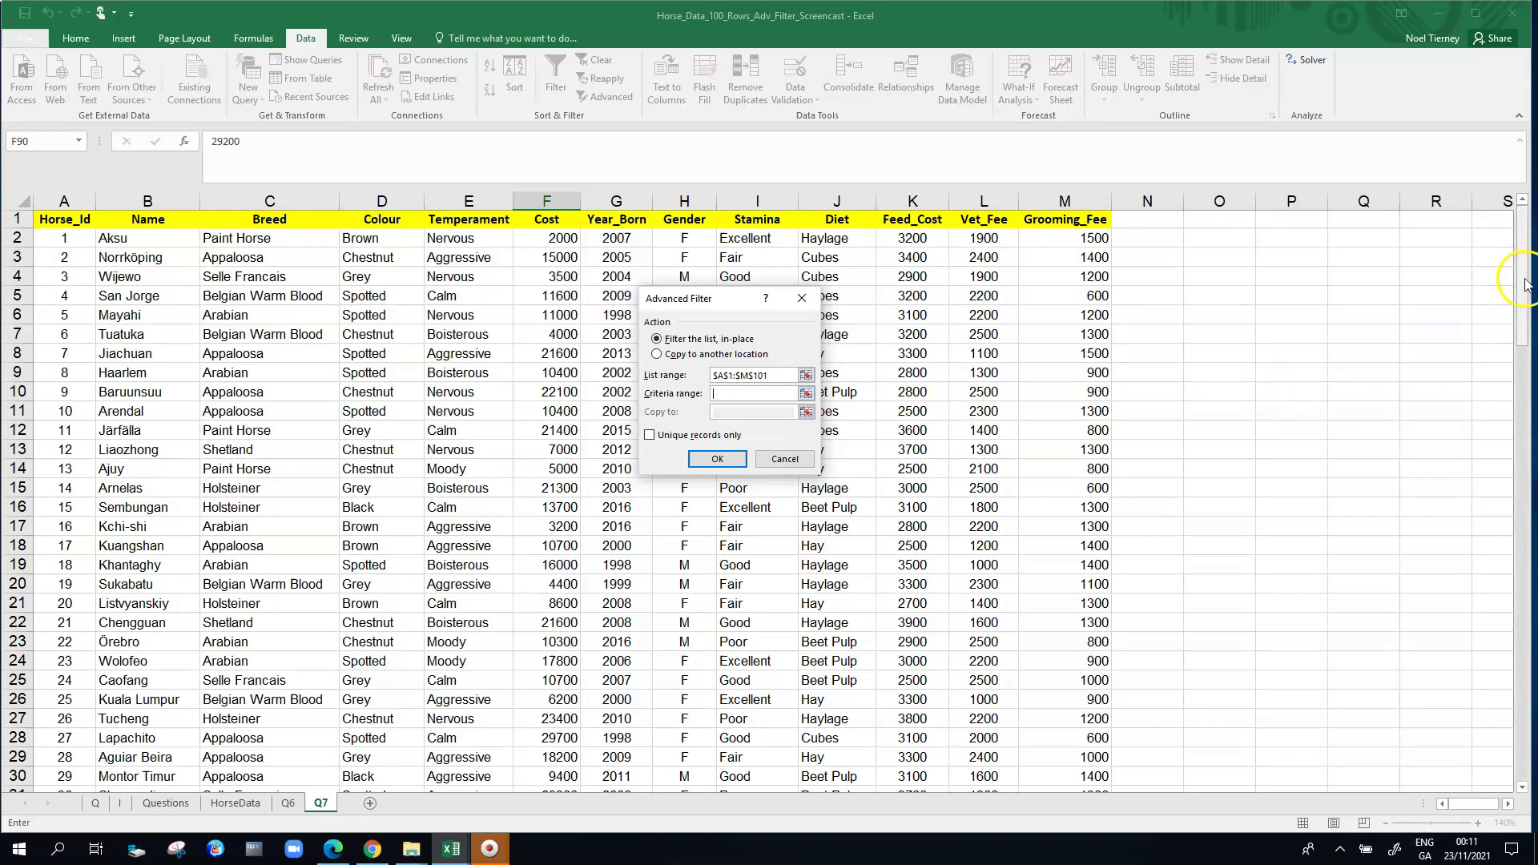
{"action": "left_click_drag", "start_coordinate": [1521, 257], "coordinate": [1529, 711]}
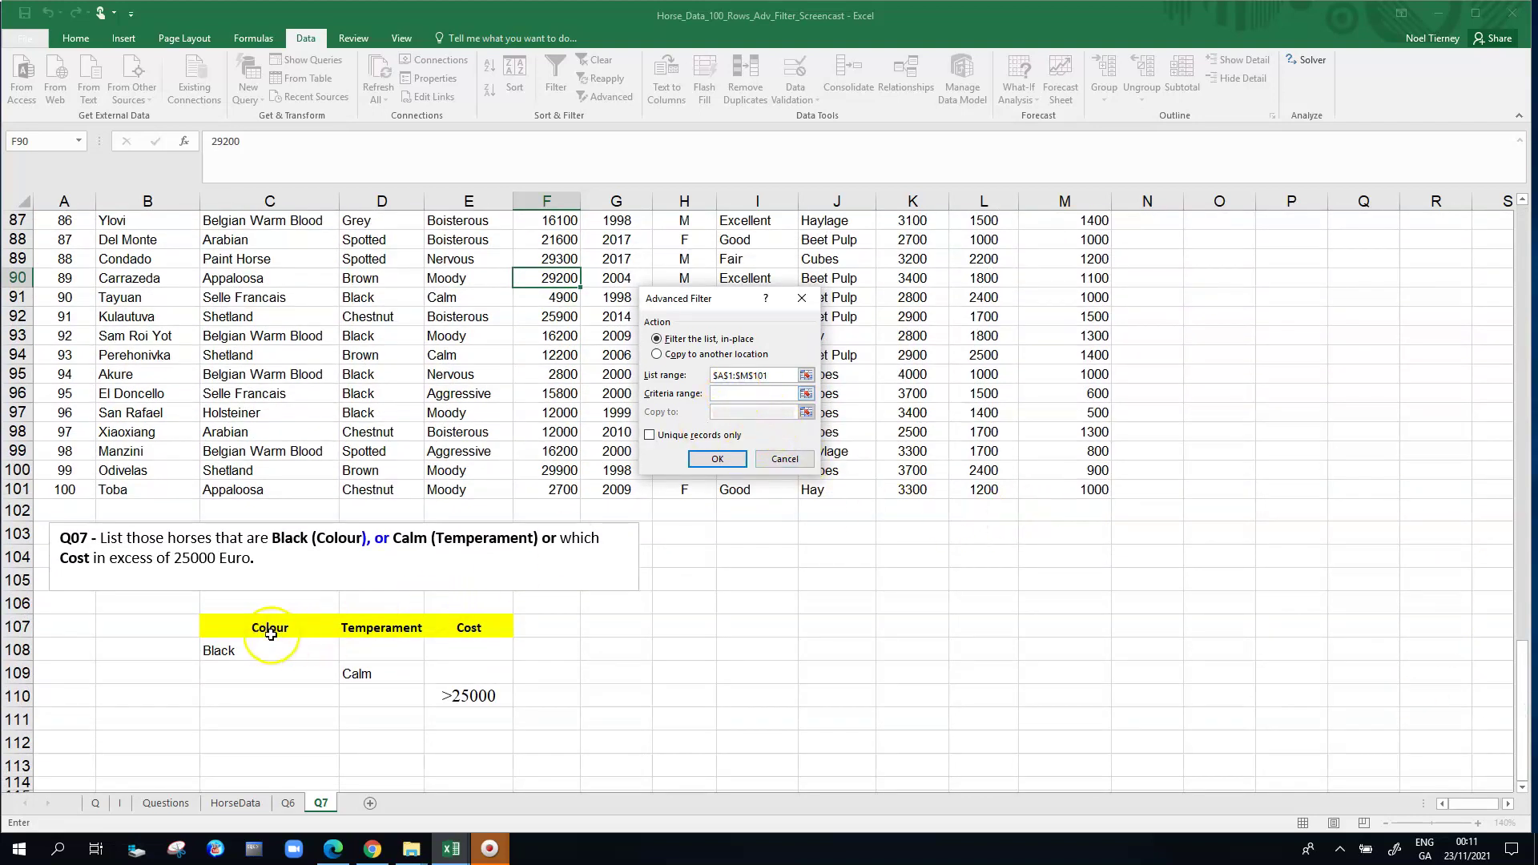
- Point the Advanced Filter criteria at C107:E110 (Black, Calm, >25000), filtering the list in place
{"action": "left_click_drag", "start_coordinate": [256, 627], "coordinate": [304, 681]}
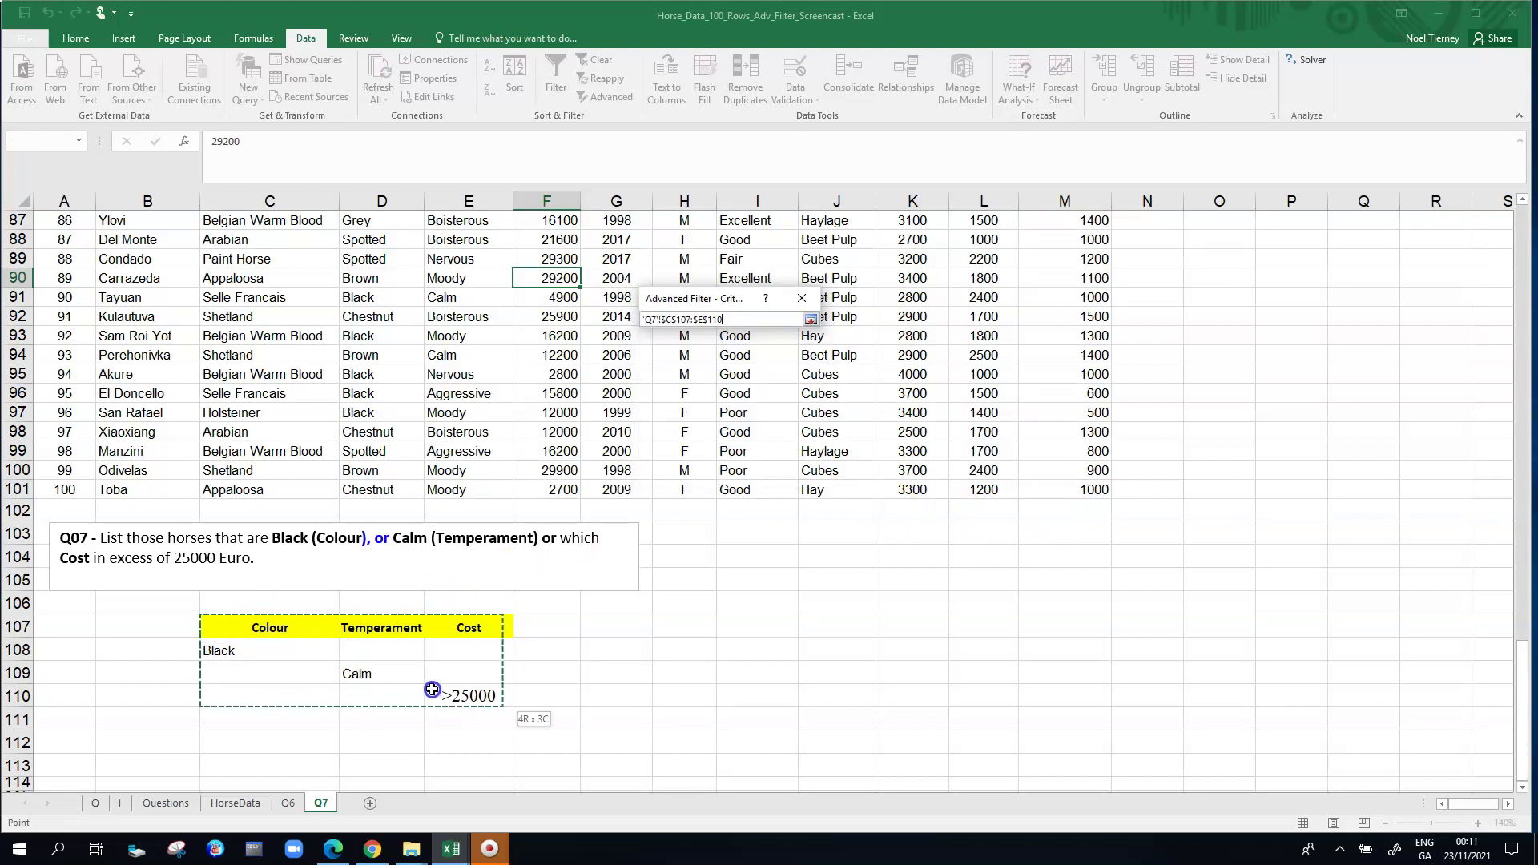
{"action": "left_click_drag", "start_coordinate": [457, 691], "coordinate": [458, 692]}
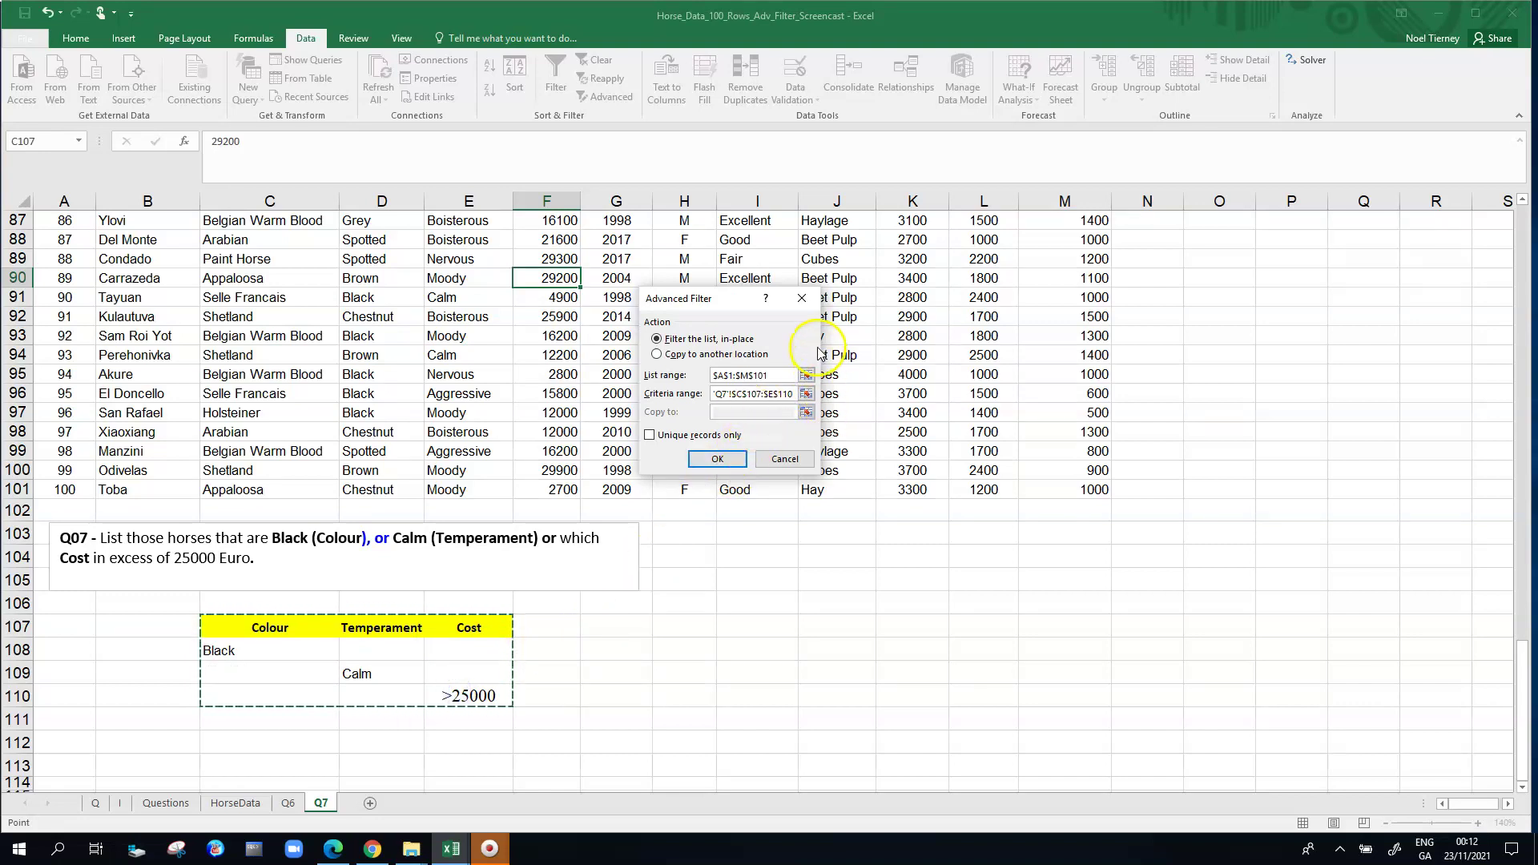
{"action": "left_click", "coordinate": [780, 397]}
{"action": "left_click", "coordinate": [738, 467]}
{"action": "left_click", "coordinate": [708, 454]}
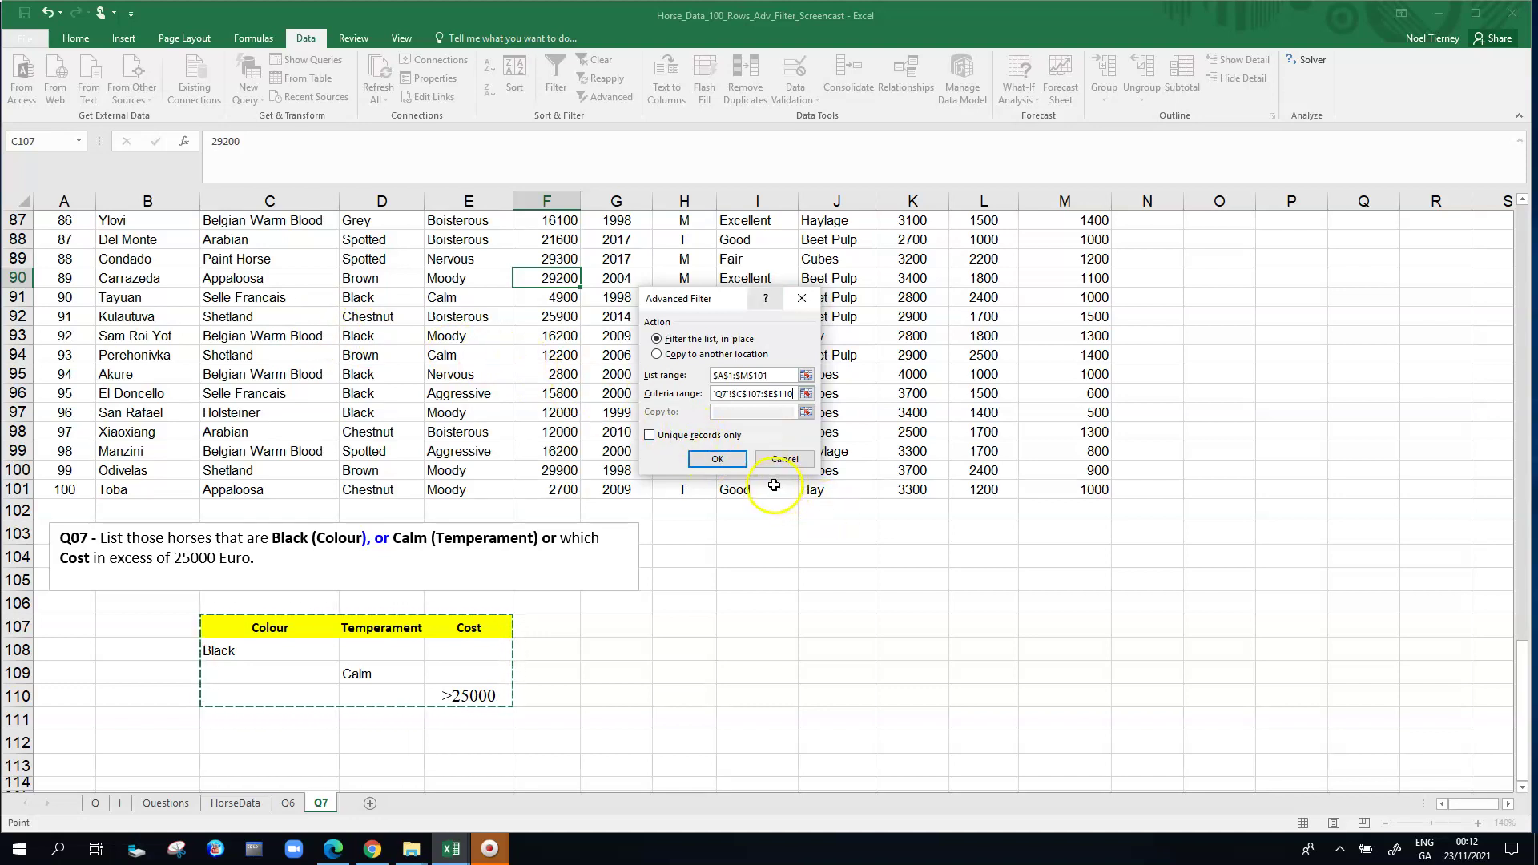
- Run the advanced filter to show 46 of 100 horses, then return to the top of the list
{"action": "left_click", "coordinate": [721, 459]}
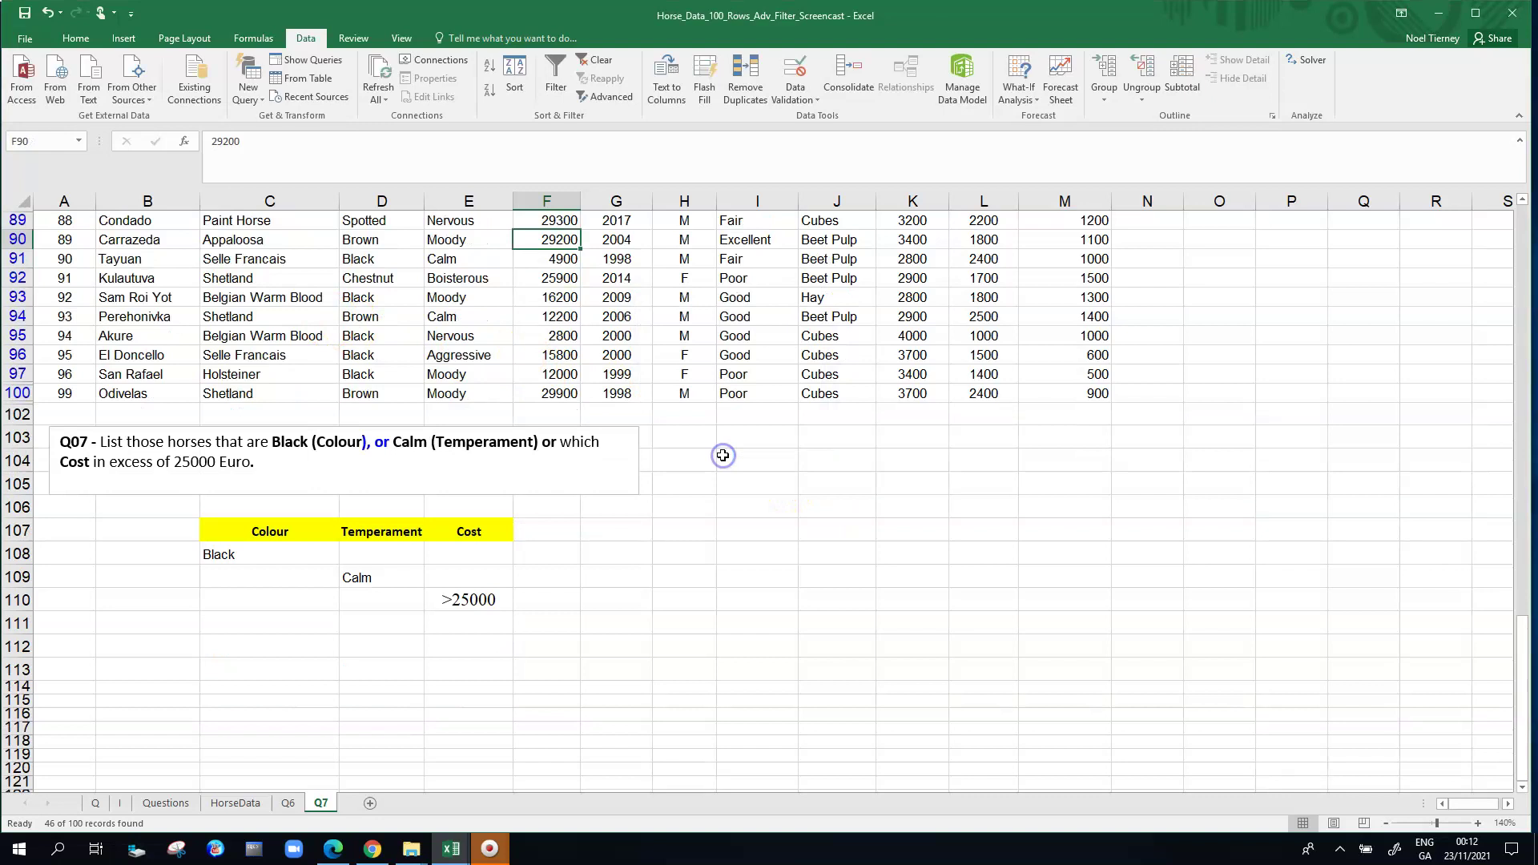
{"action": "left_click_drag", "start_coordinate": [1522, 697], "coordinate": [1503, 268]}
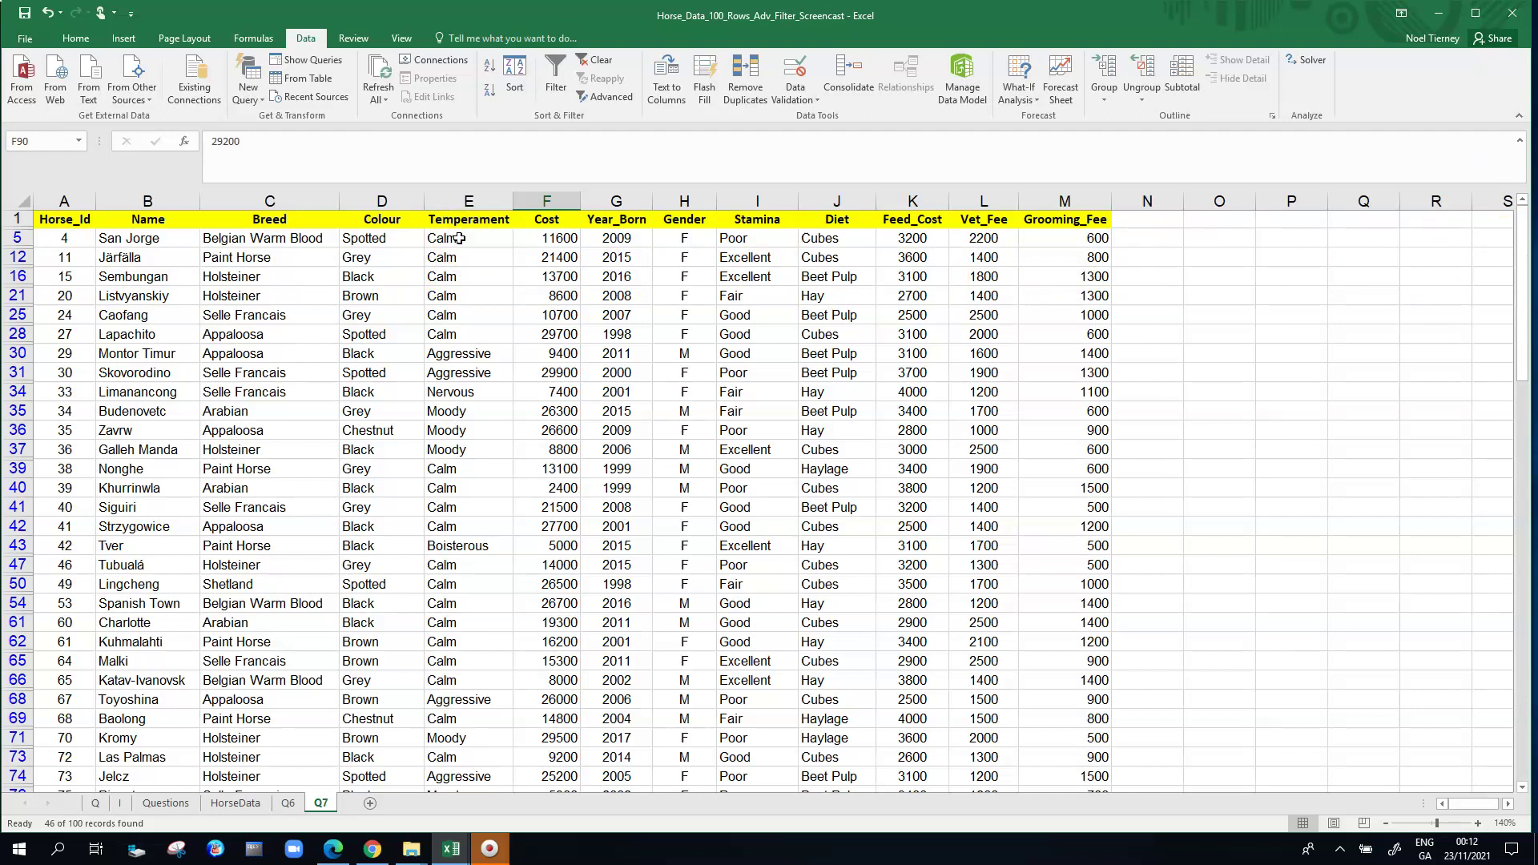
- Shade the Calm temperament cells E5:E28 light green using Home > Fill Color
{"action": "left_click_drag", "start_coordinate": [461, 239], "coordinate": [453, 333]}
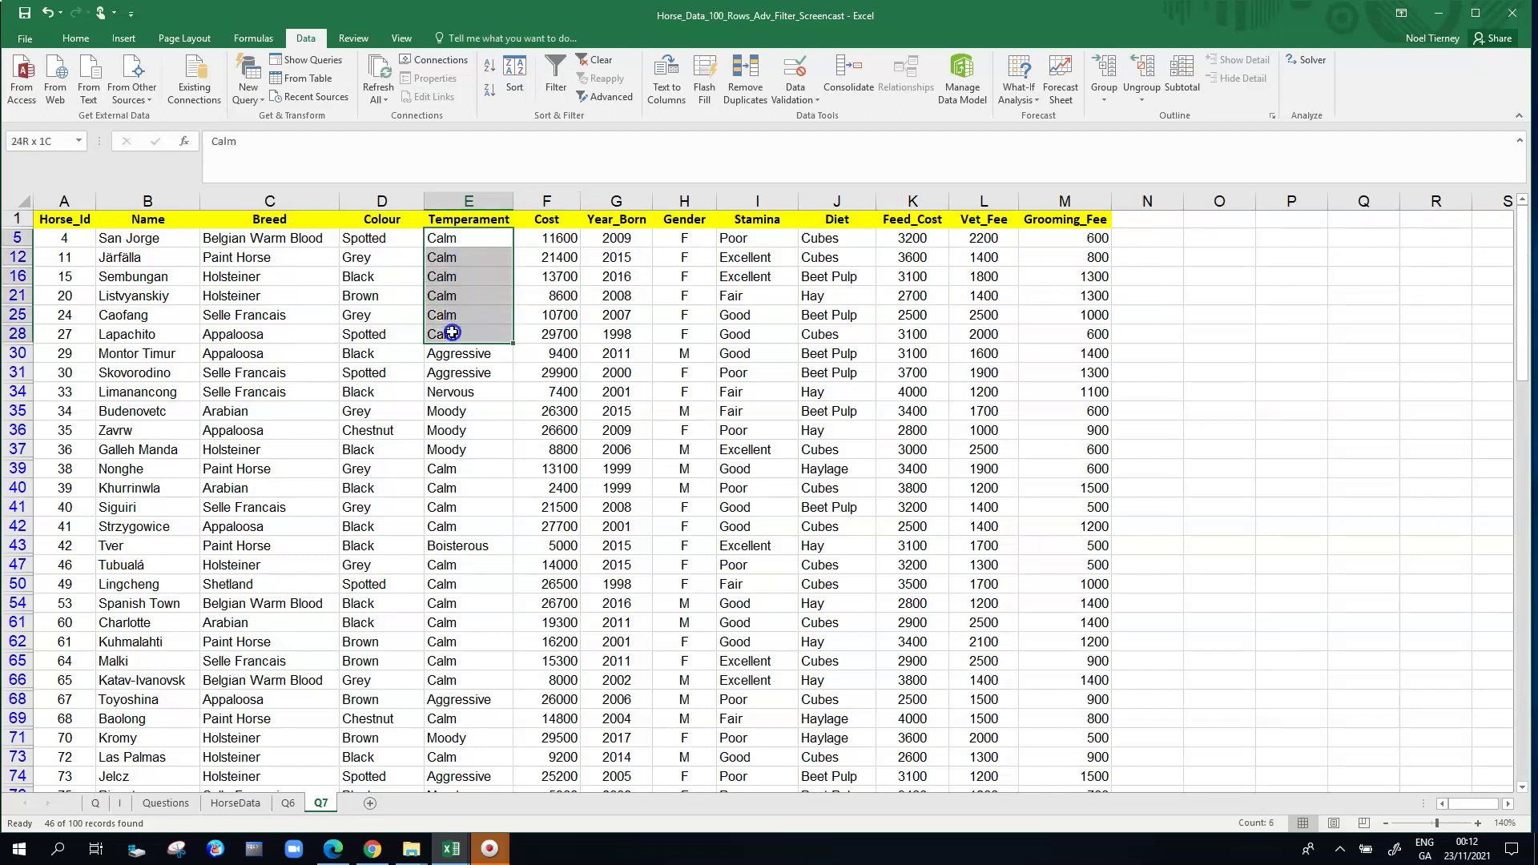
{"action": "left_click", "coordinate": [84, 40]}
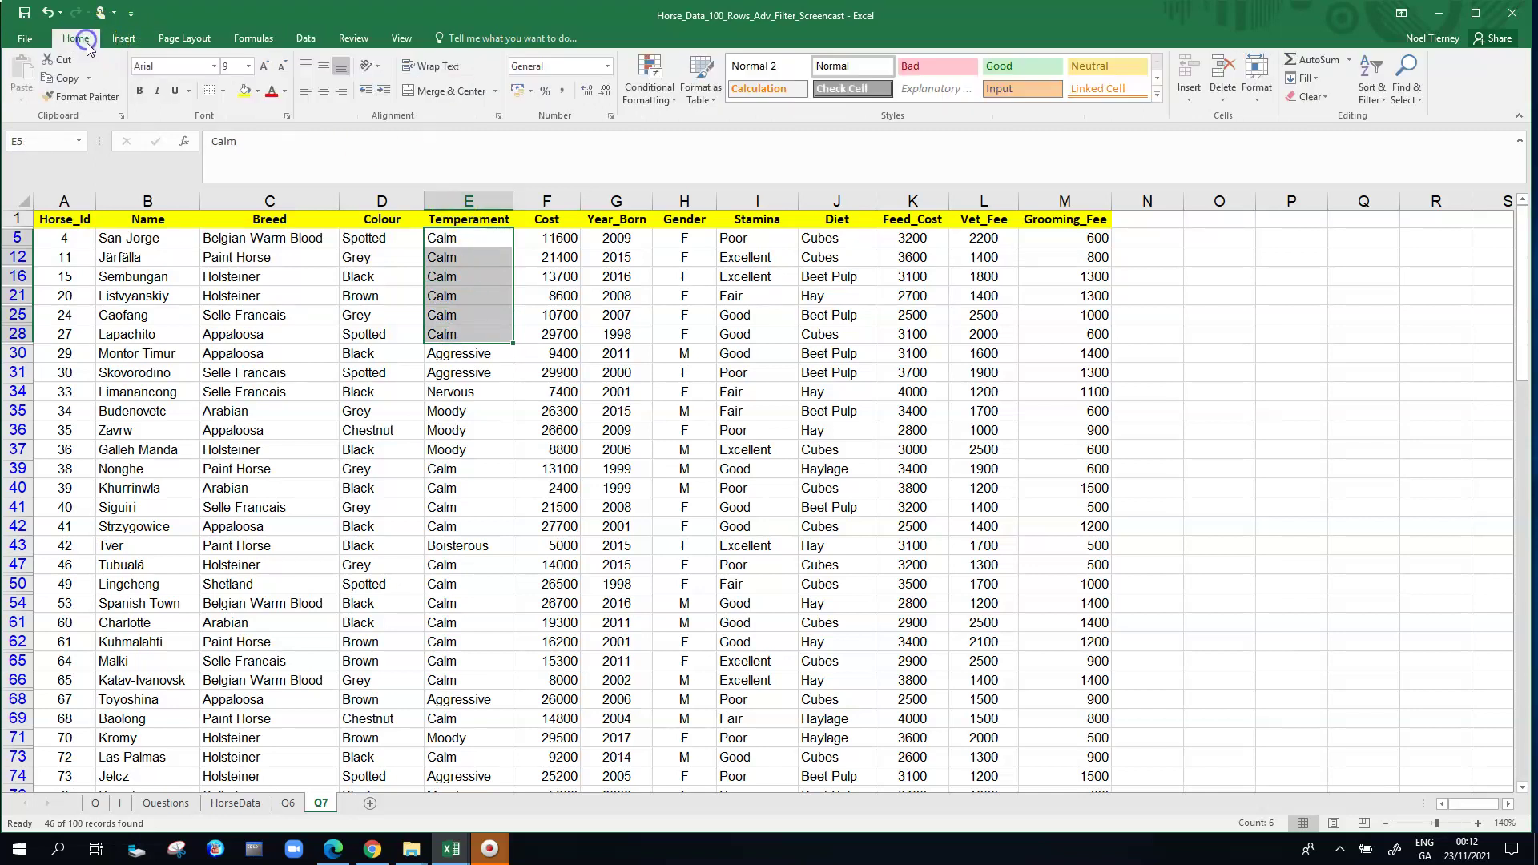
{"action": "left_click", "coordinate": [257, 93]}
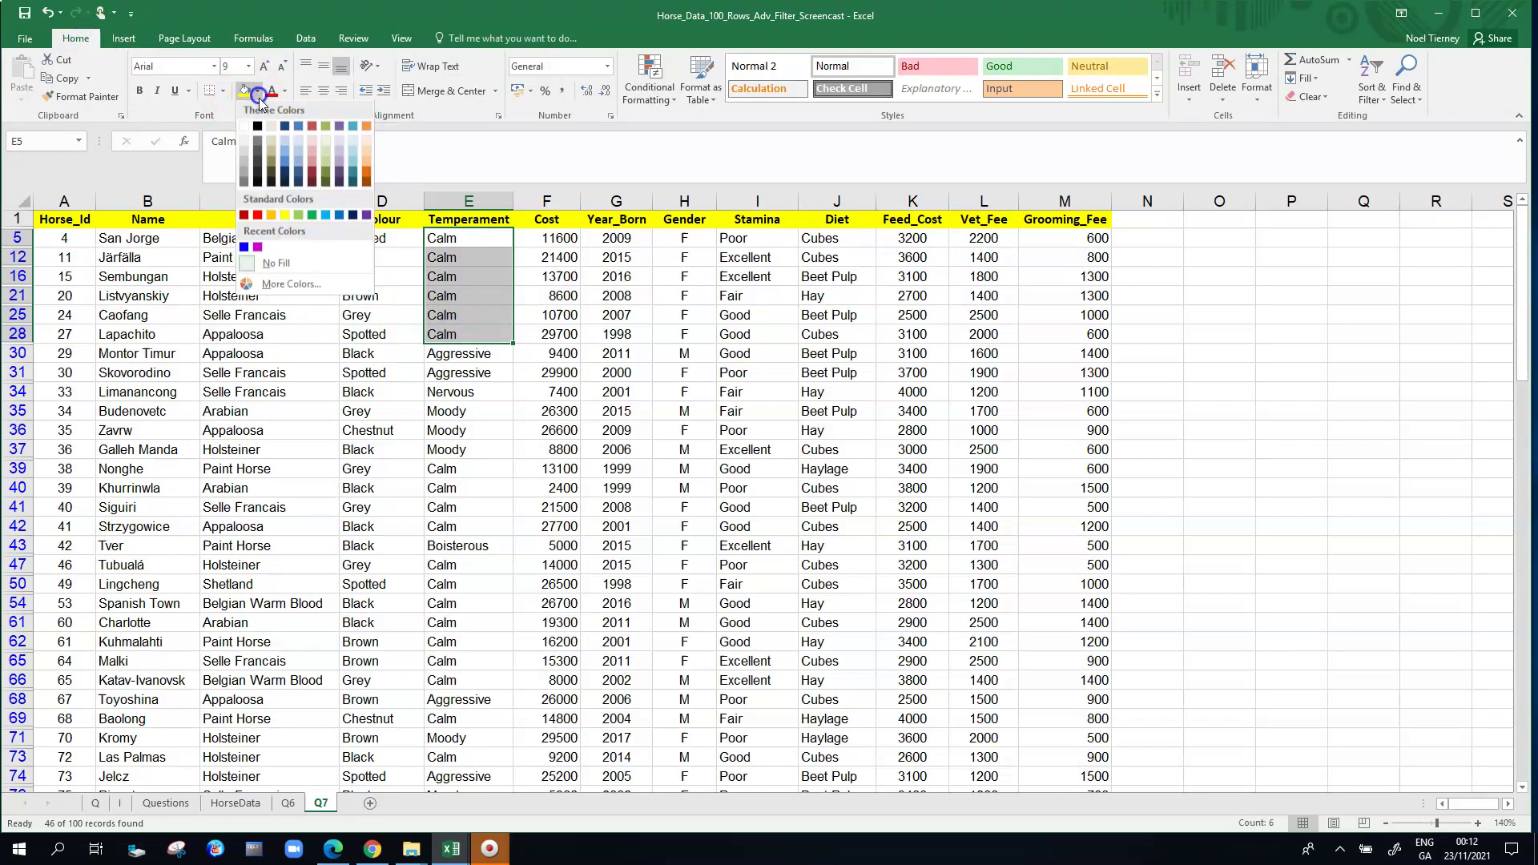
{"action": "left_click", "coordinate": [298, 215]}
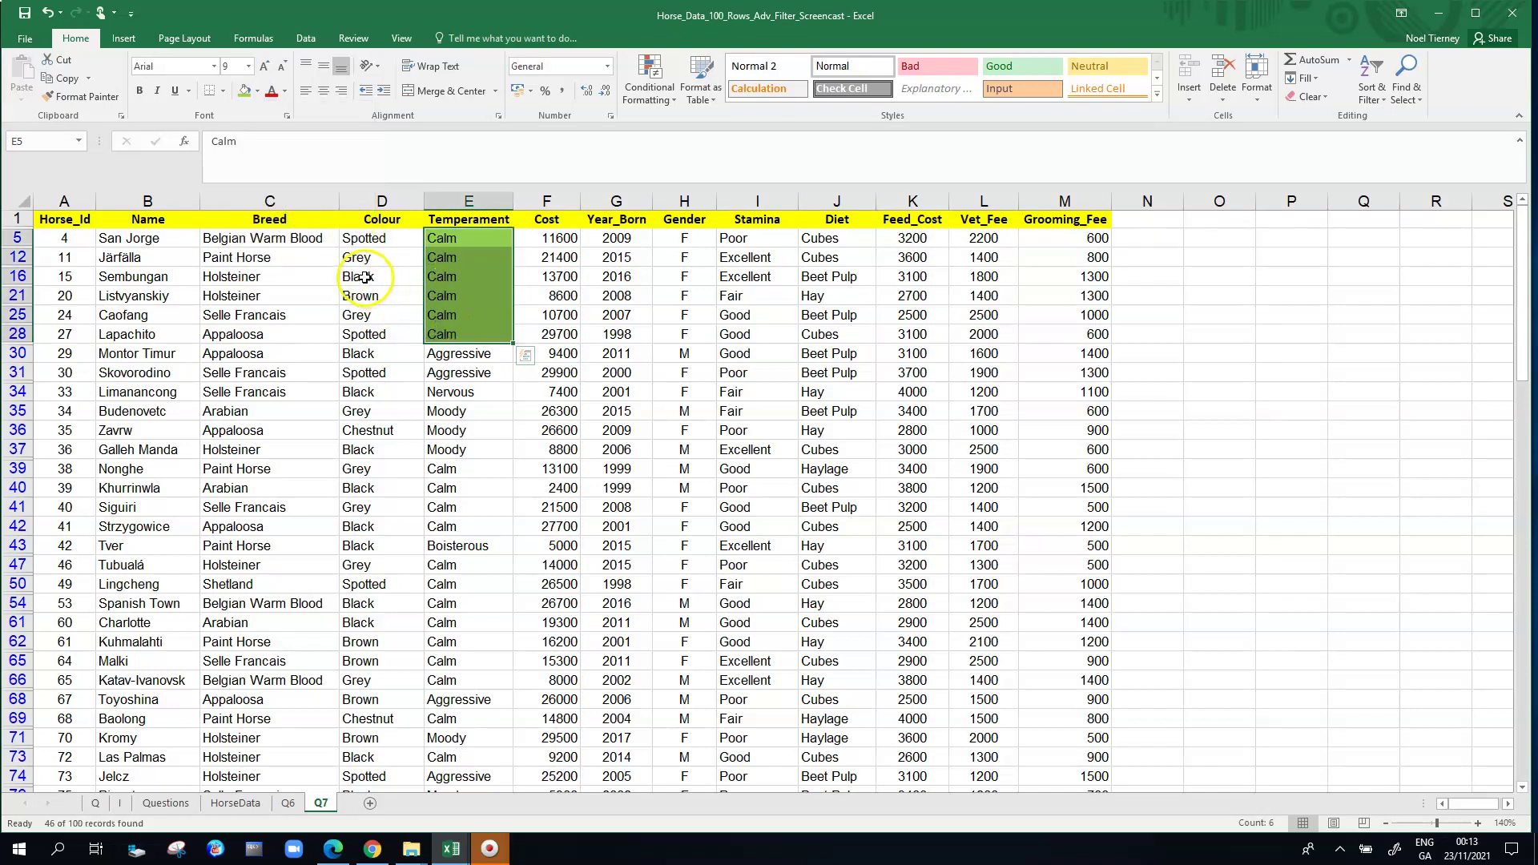
- Shade green the Black cells D16 and D30 and the 29700 cost in F28
{"action": "left_click", "coordinate": [361, 276]}
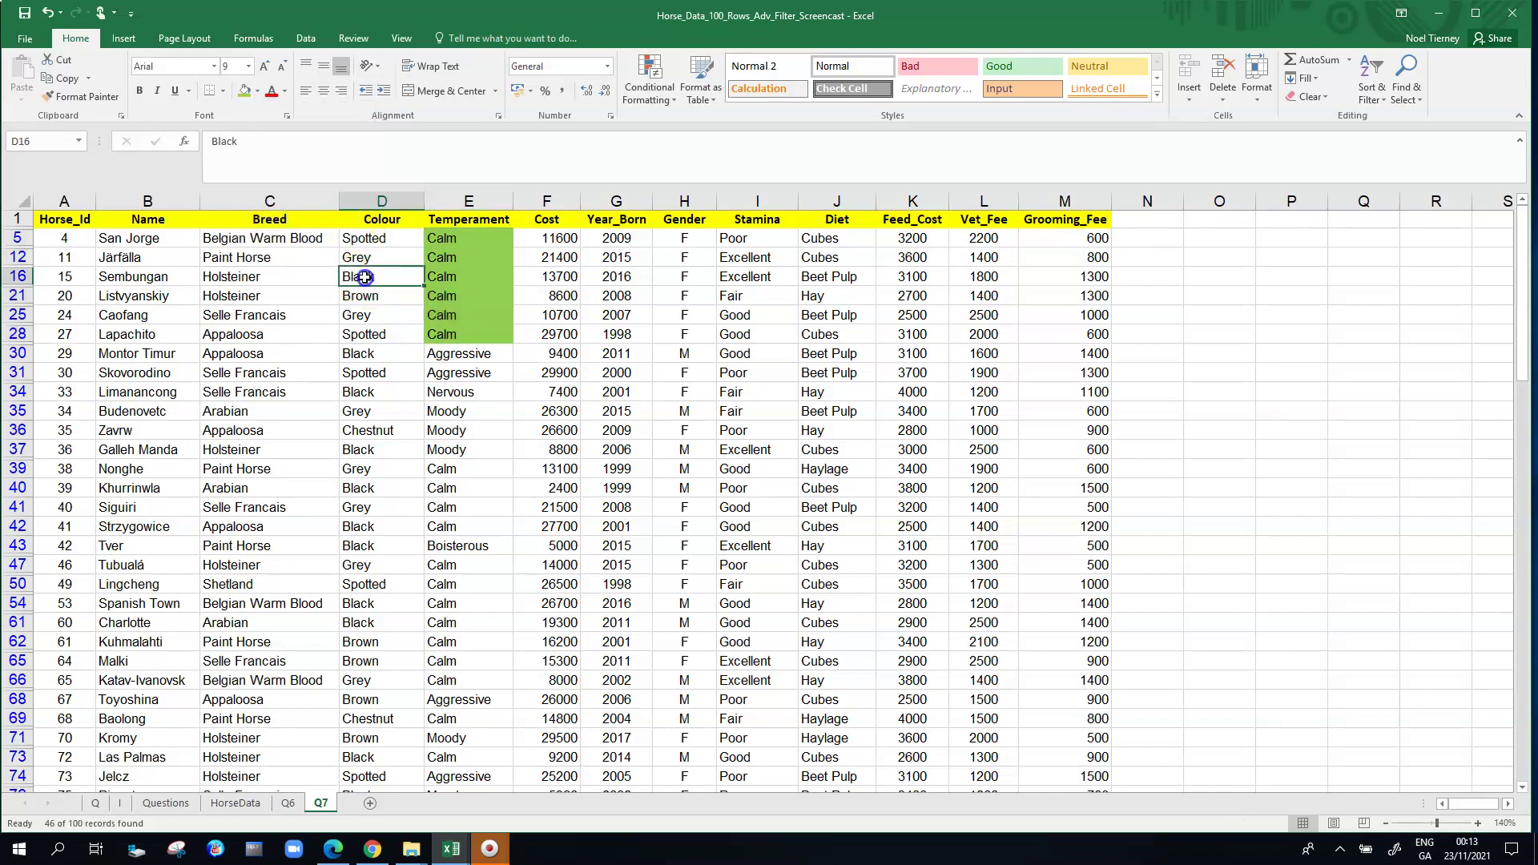
{"action": "left_click", "coordinate": [245, 92]}
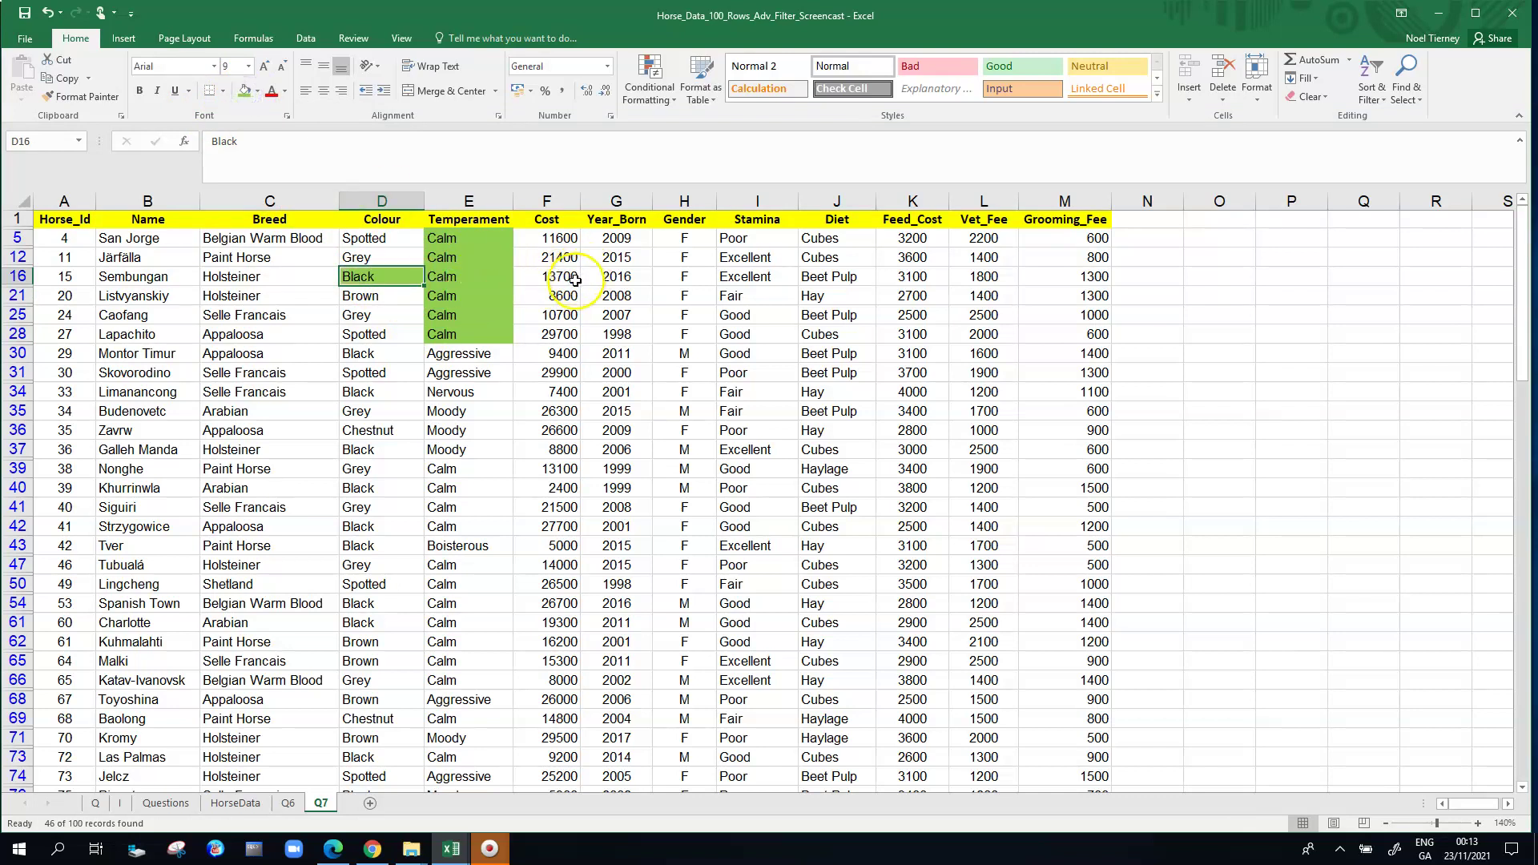
{"action": "left_click", "coordinate": [567, 328]}
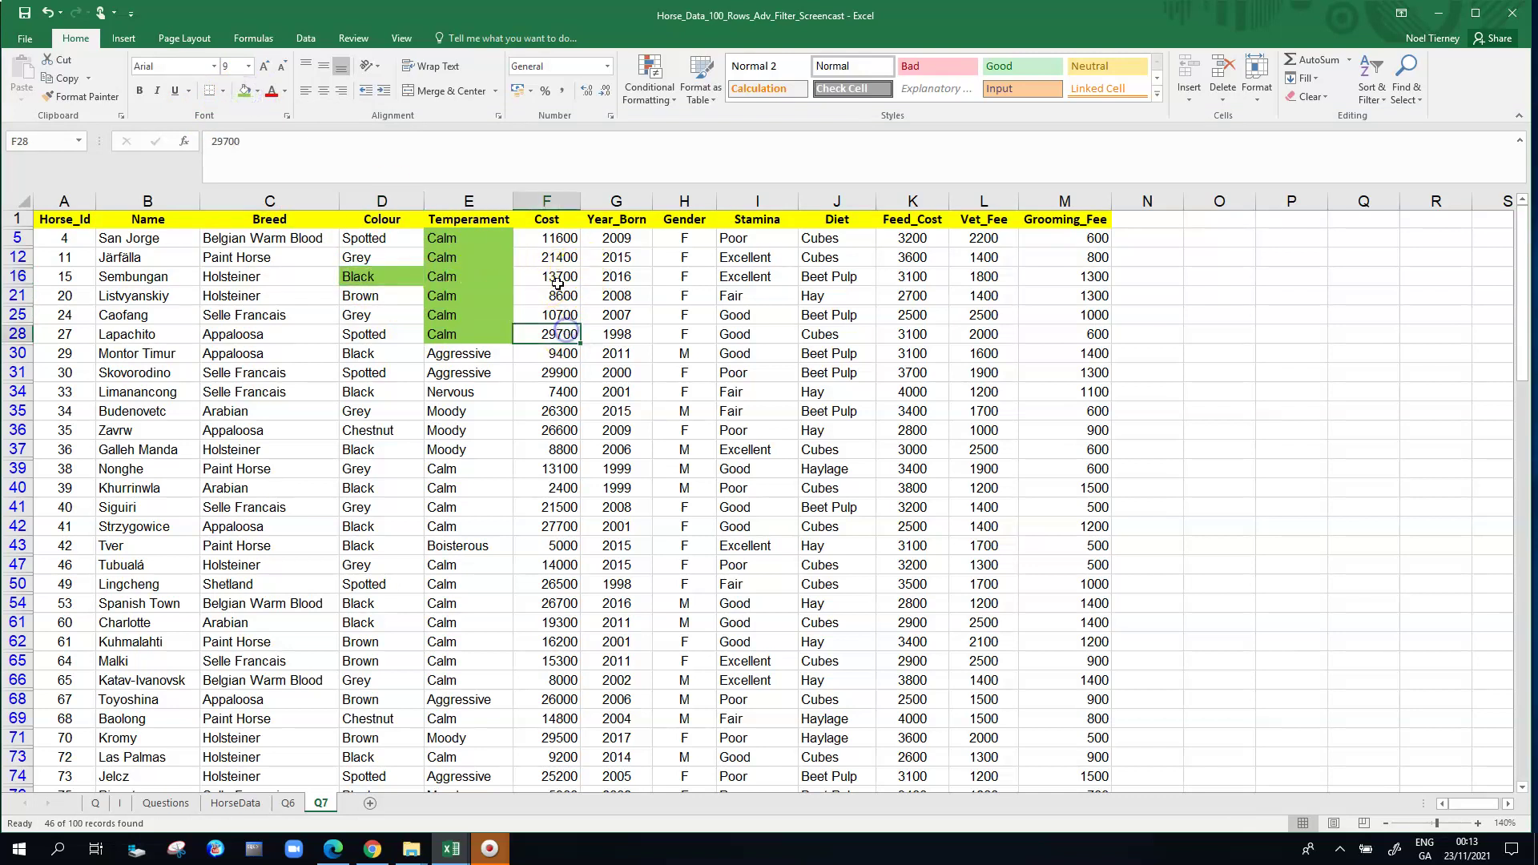
{"action": "left_click", "coordinate": [244, 94]}
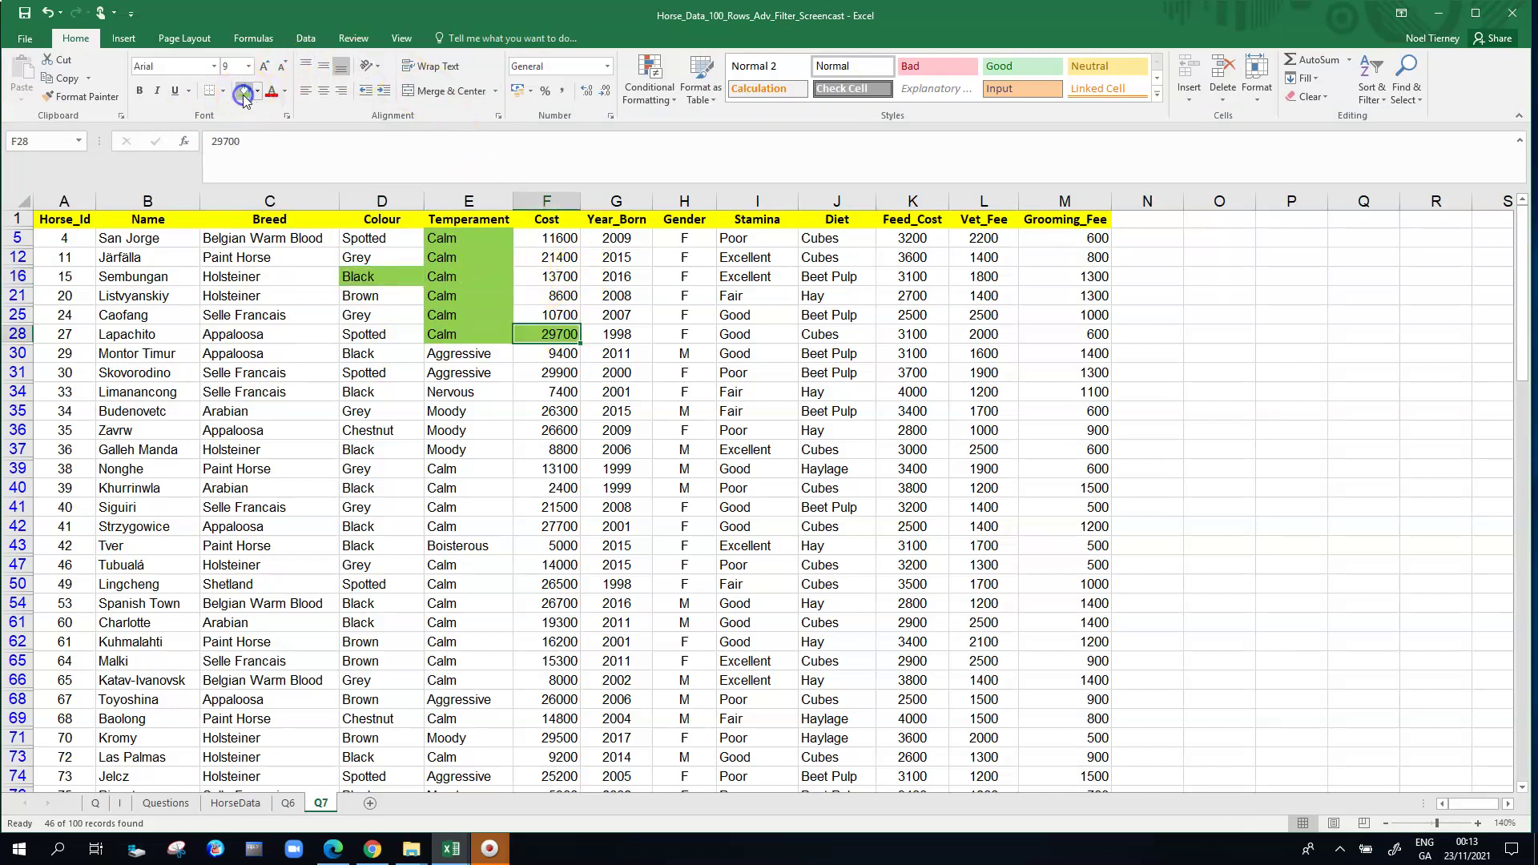
{"action": "left_click", "coordinate": [367, 353]}
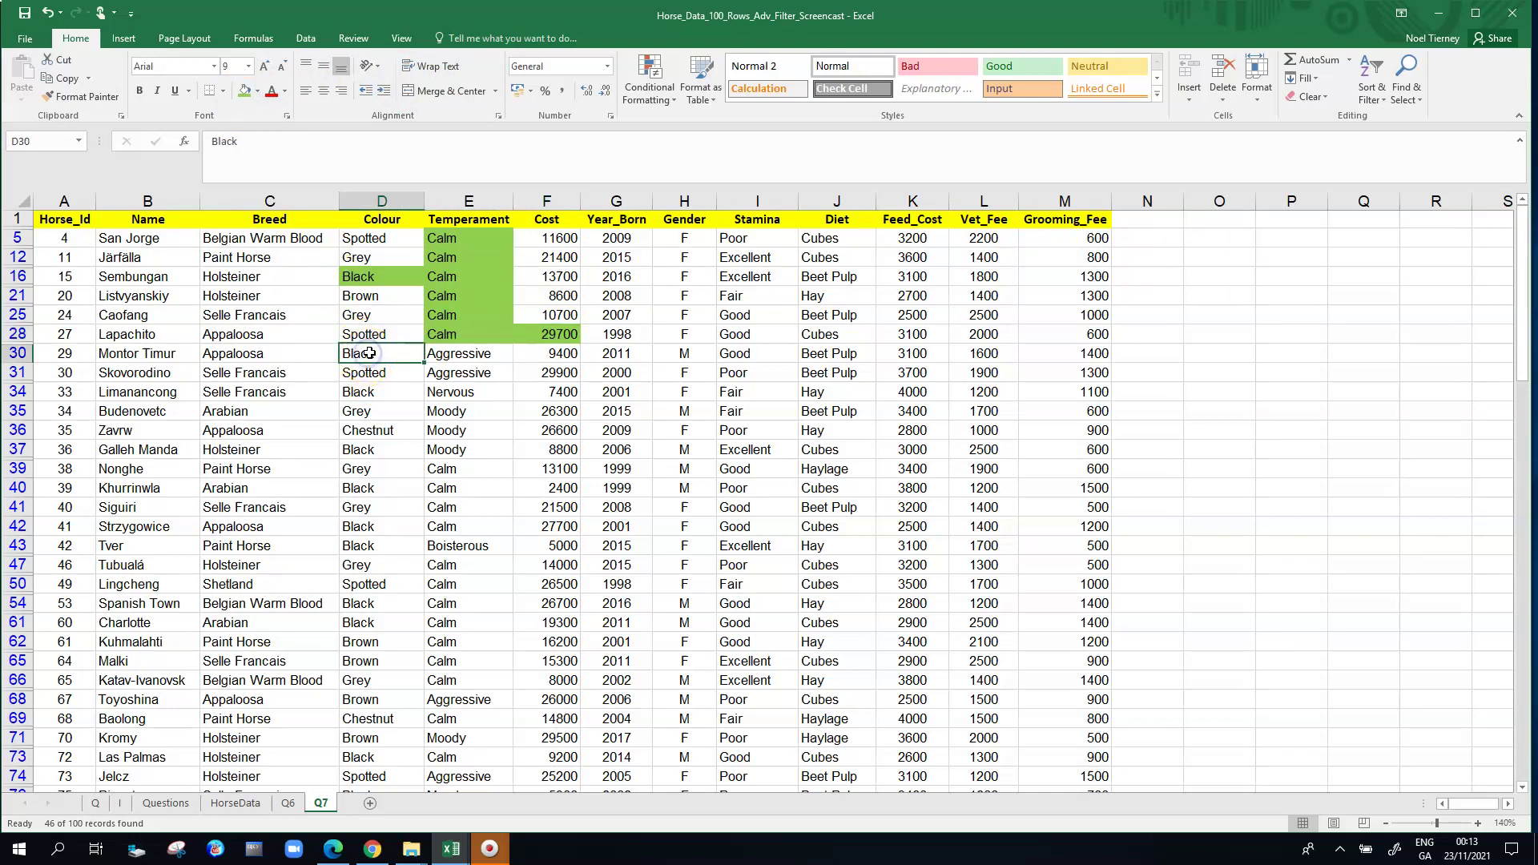
{"action": "left_click", "coordinate": [243, 94]}
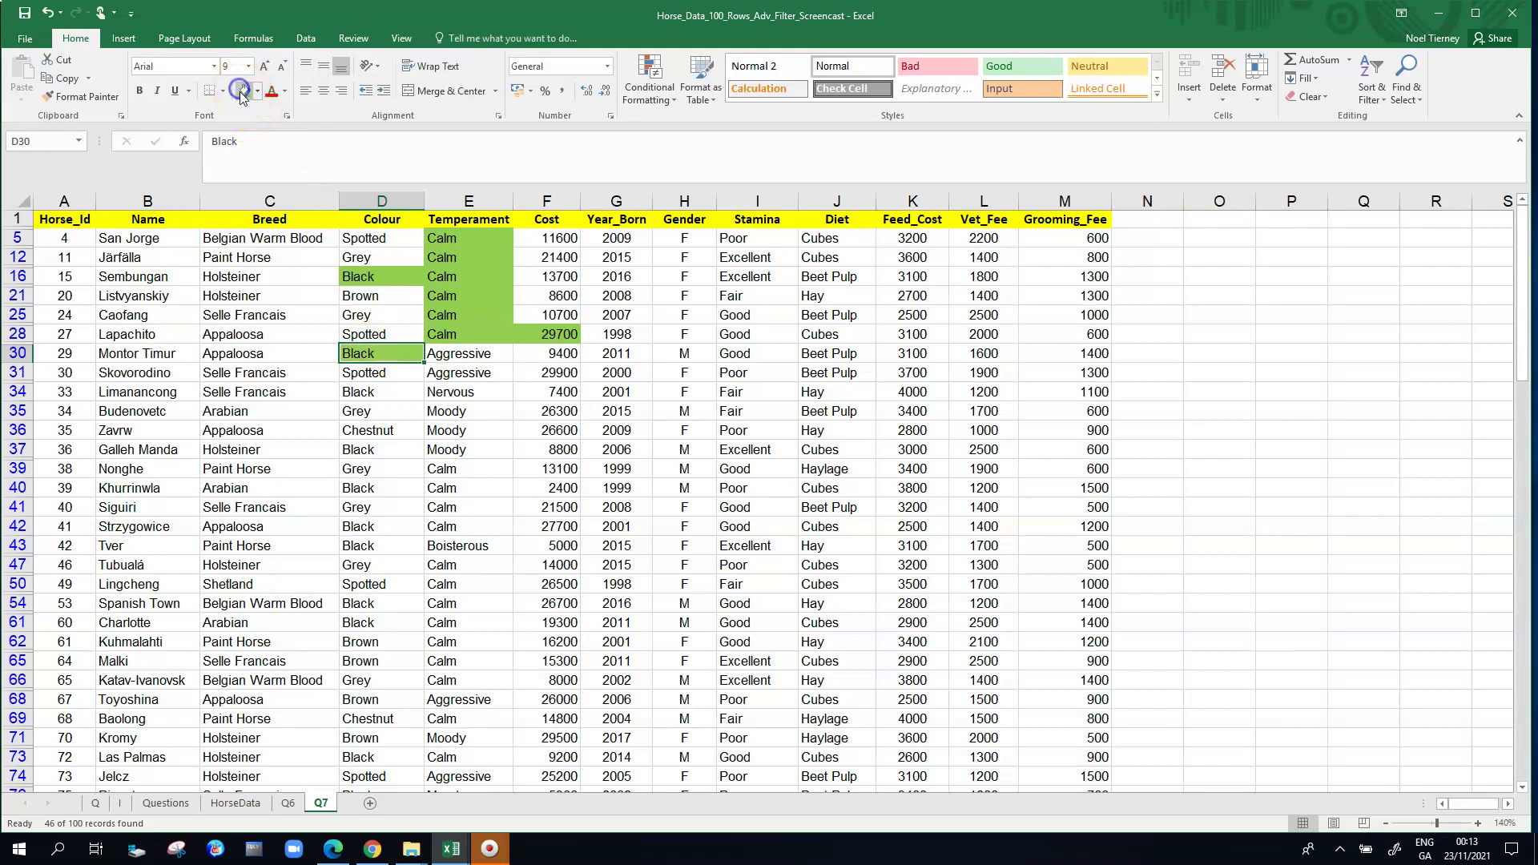
{"action": "left_click", "coordinate": [550, 377]}
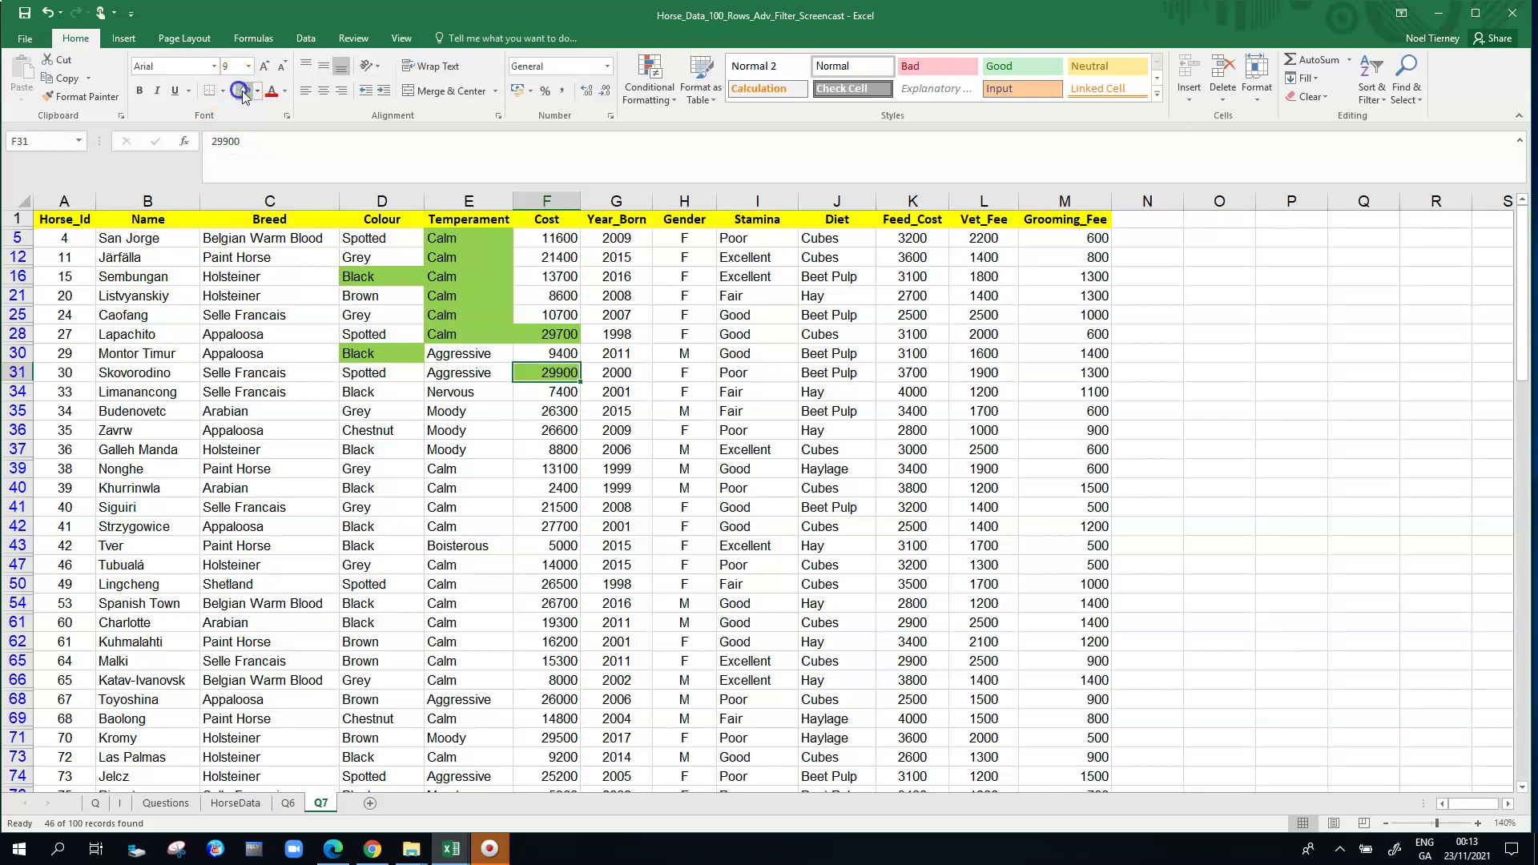
- Shade green Black cells D34 and D37 and the costs 26300 (F35) and 26600 (F36)
{"action": "left_click", "coordinate": [370, 392]}
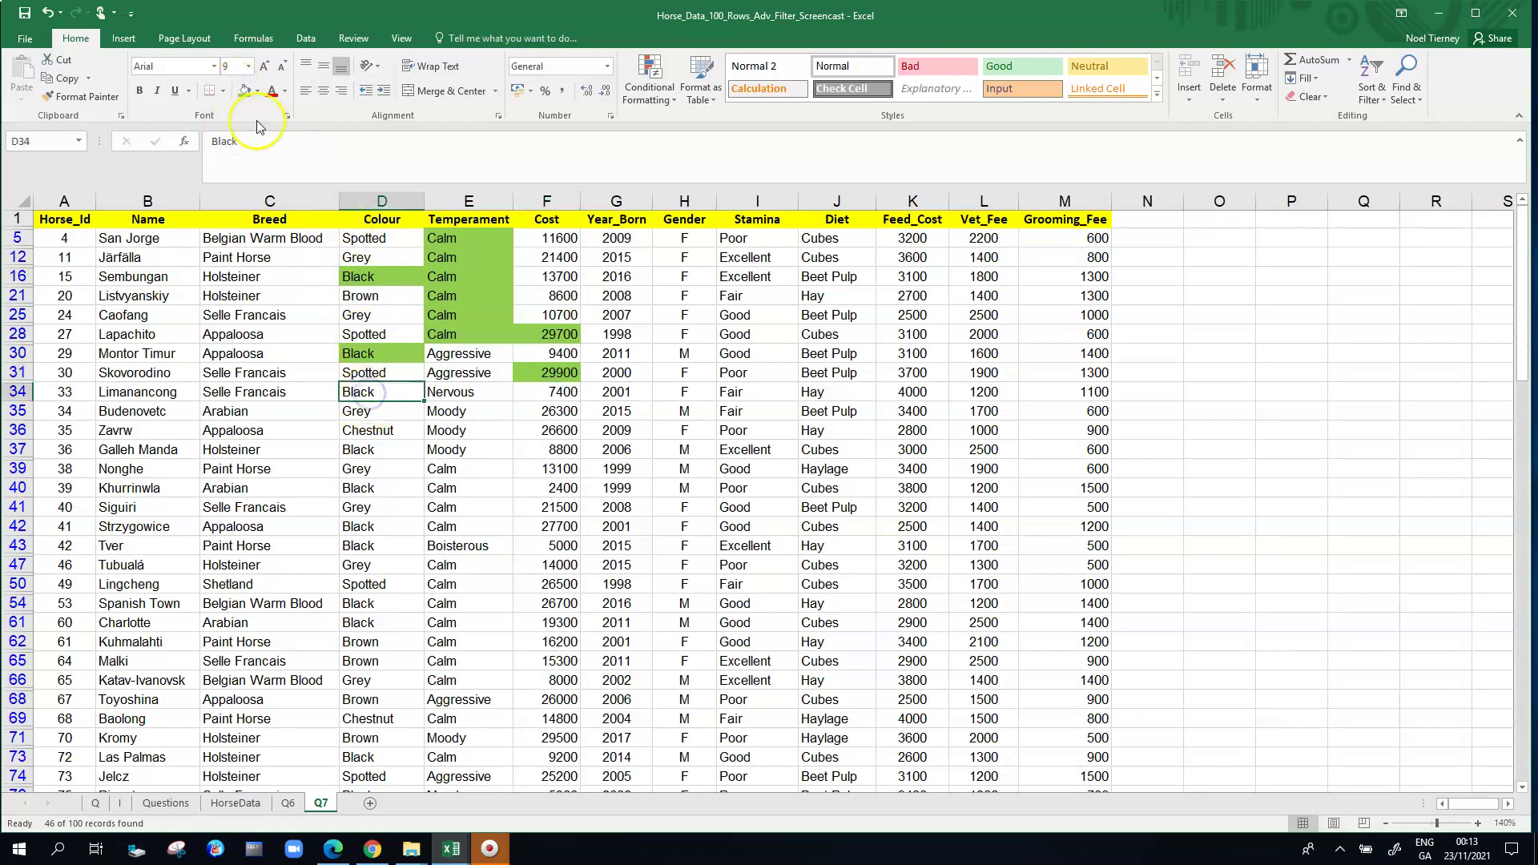
{"action": "left_click", "coordinate": [244, 90]}
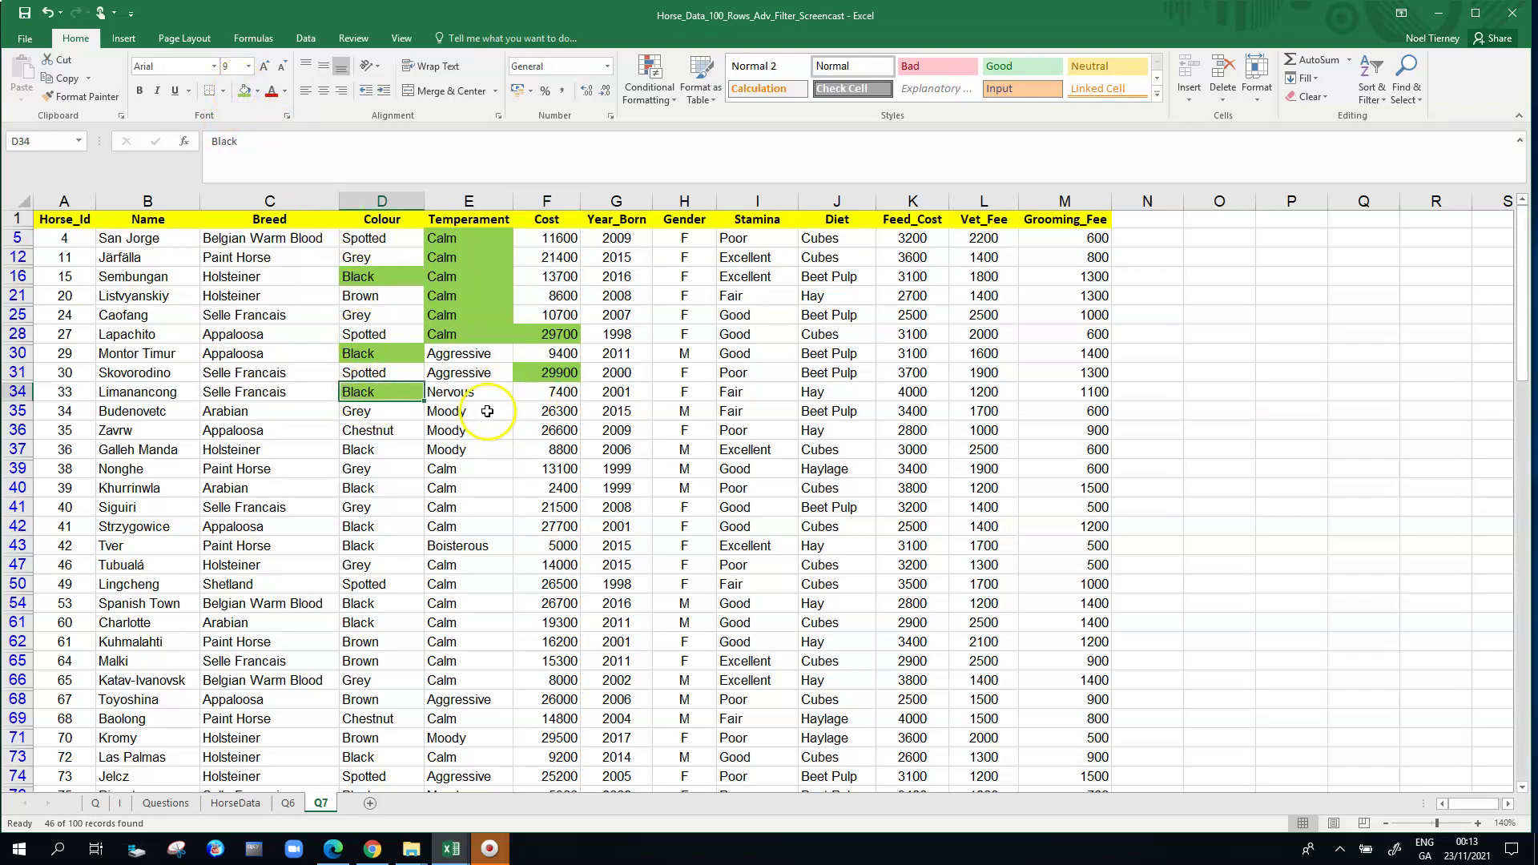
{"action": "left_click", "coordinate": [566, 412]}
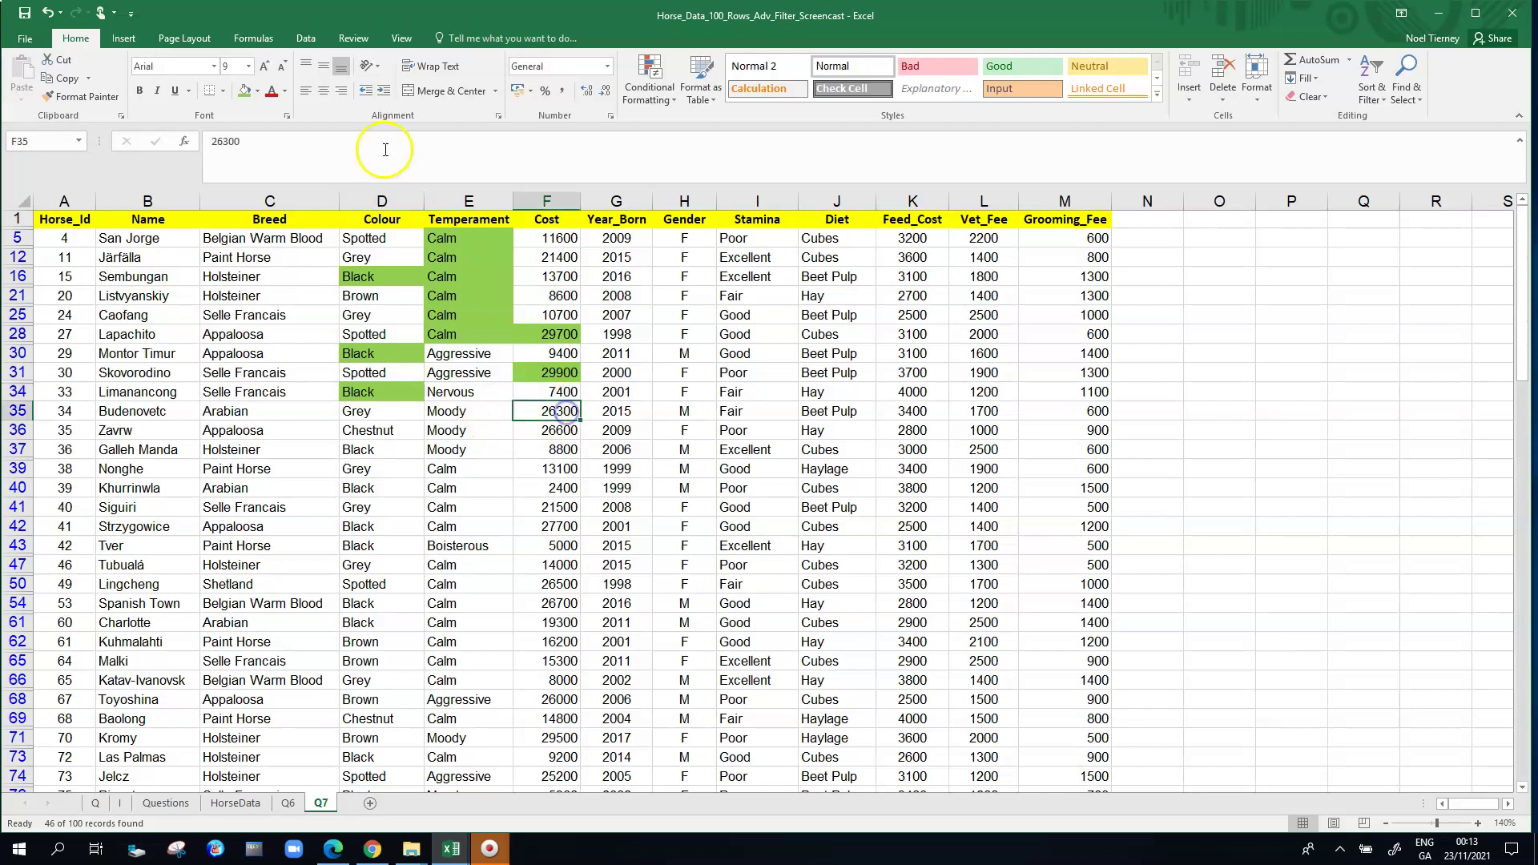
{"action": "left_click", "coordinate": [244, 91]}
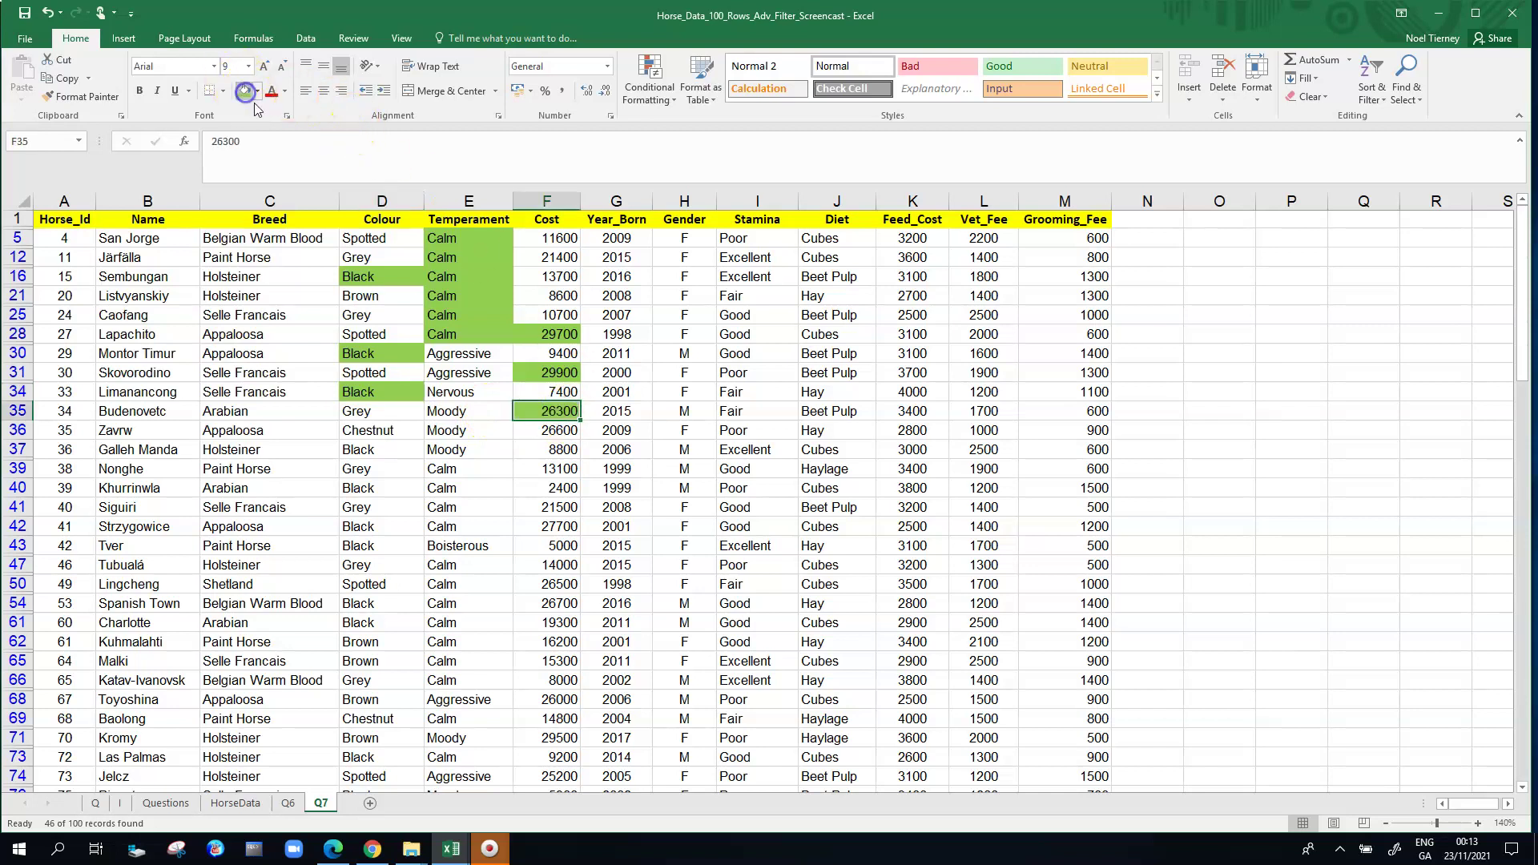
{"action": "left_click", "coordinate": [555, 431]}
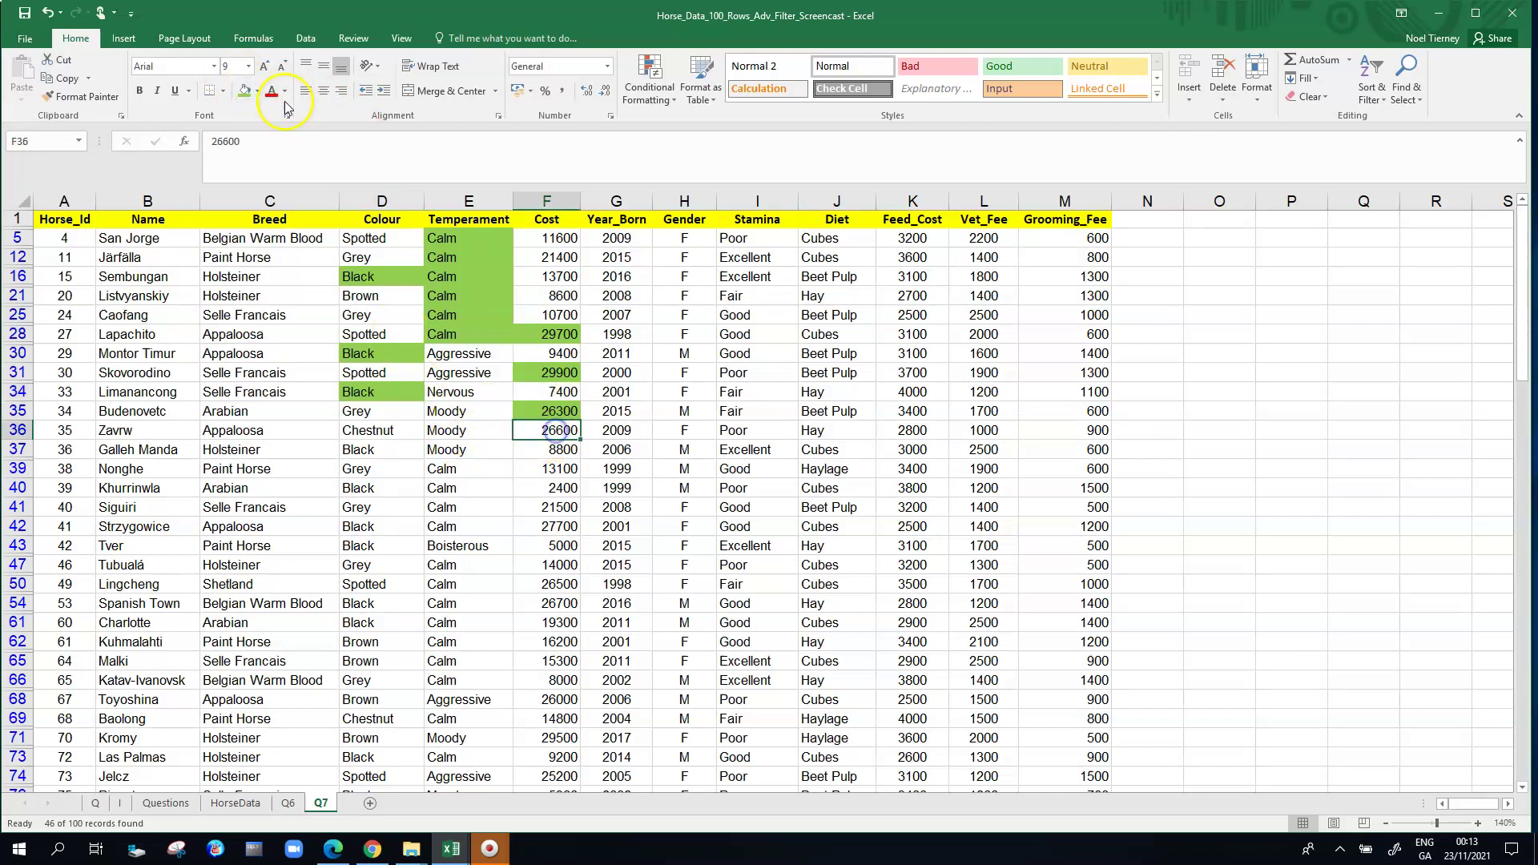
{"action": "left_click", "coordinate": [238, 94]}
{"action": "left_click", "coordinate": [368, 449]}
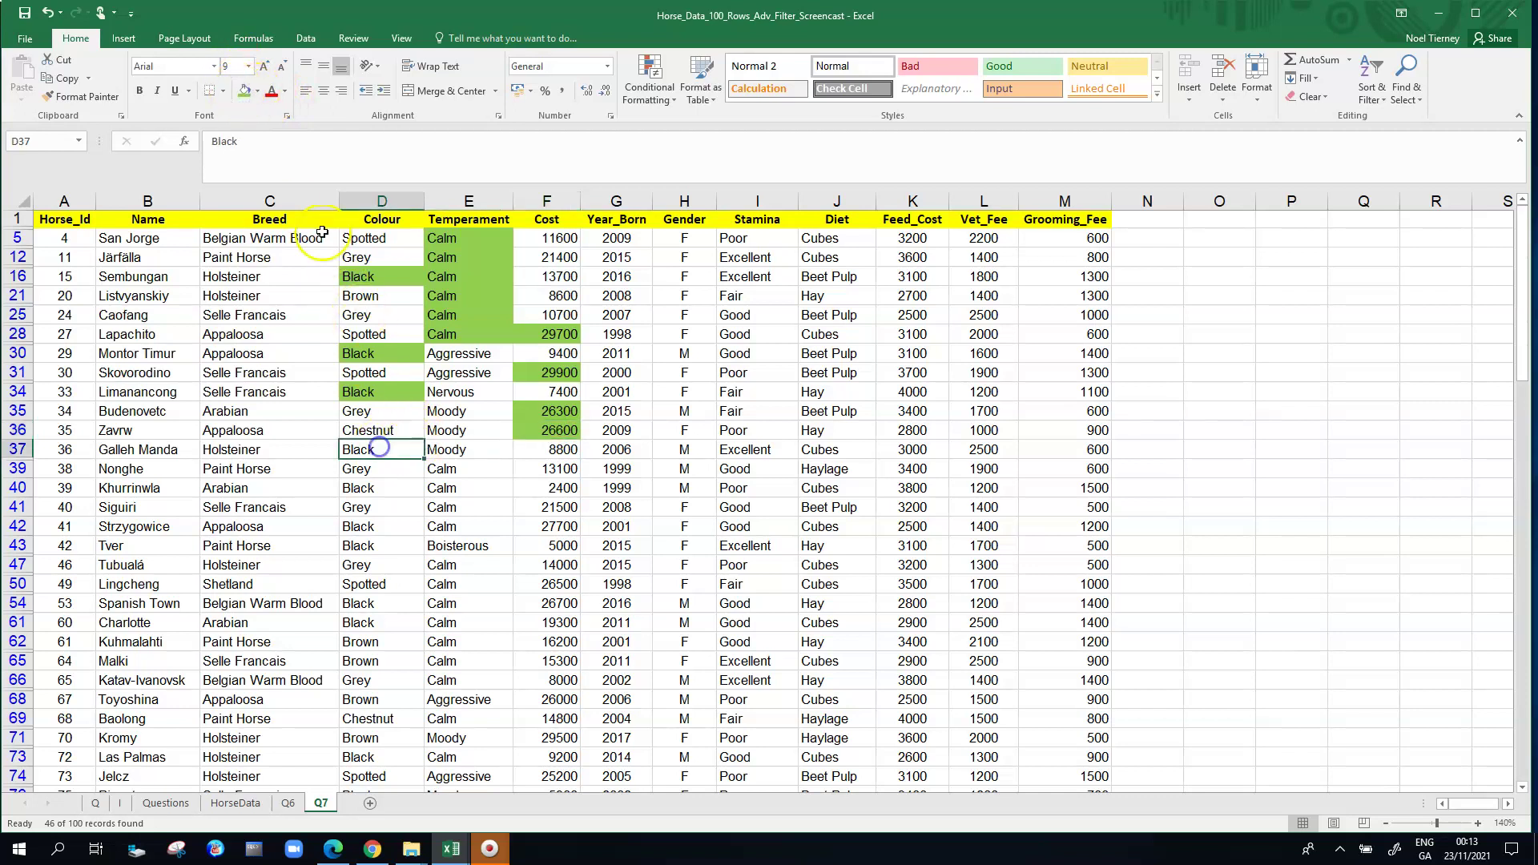
{"action": "left_click", "coordinate": [246, 90]}
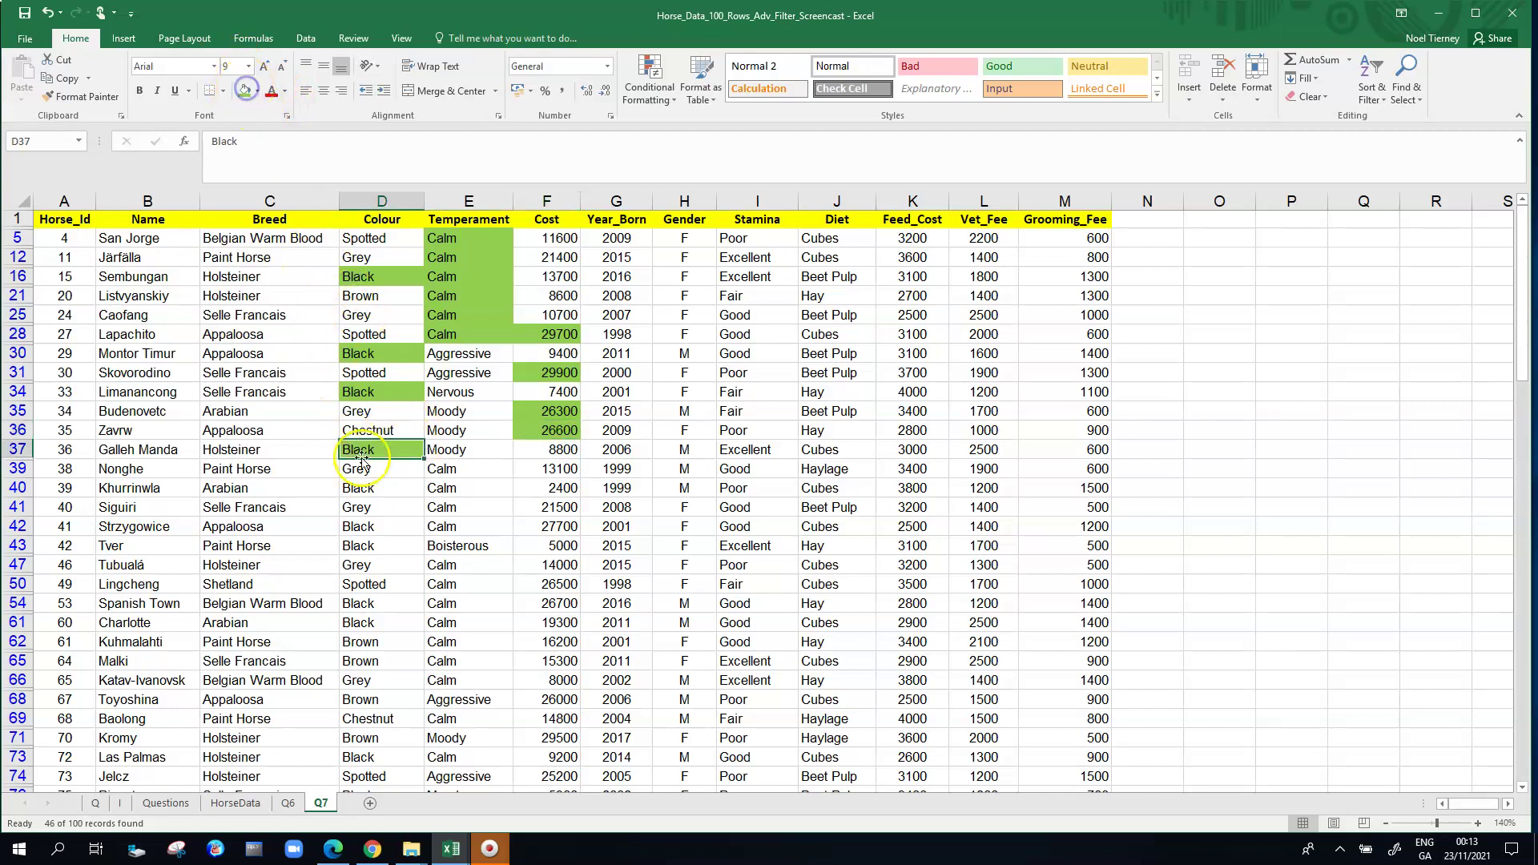
- Shade green the Calm cells E39 and E40 and the Black cell D40
{"action": "left_click", "coordinate": [455, 474]}
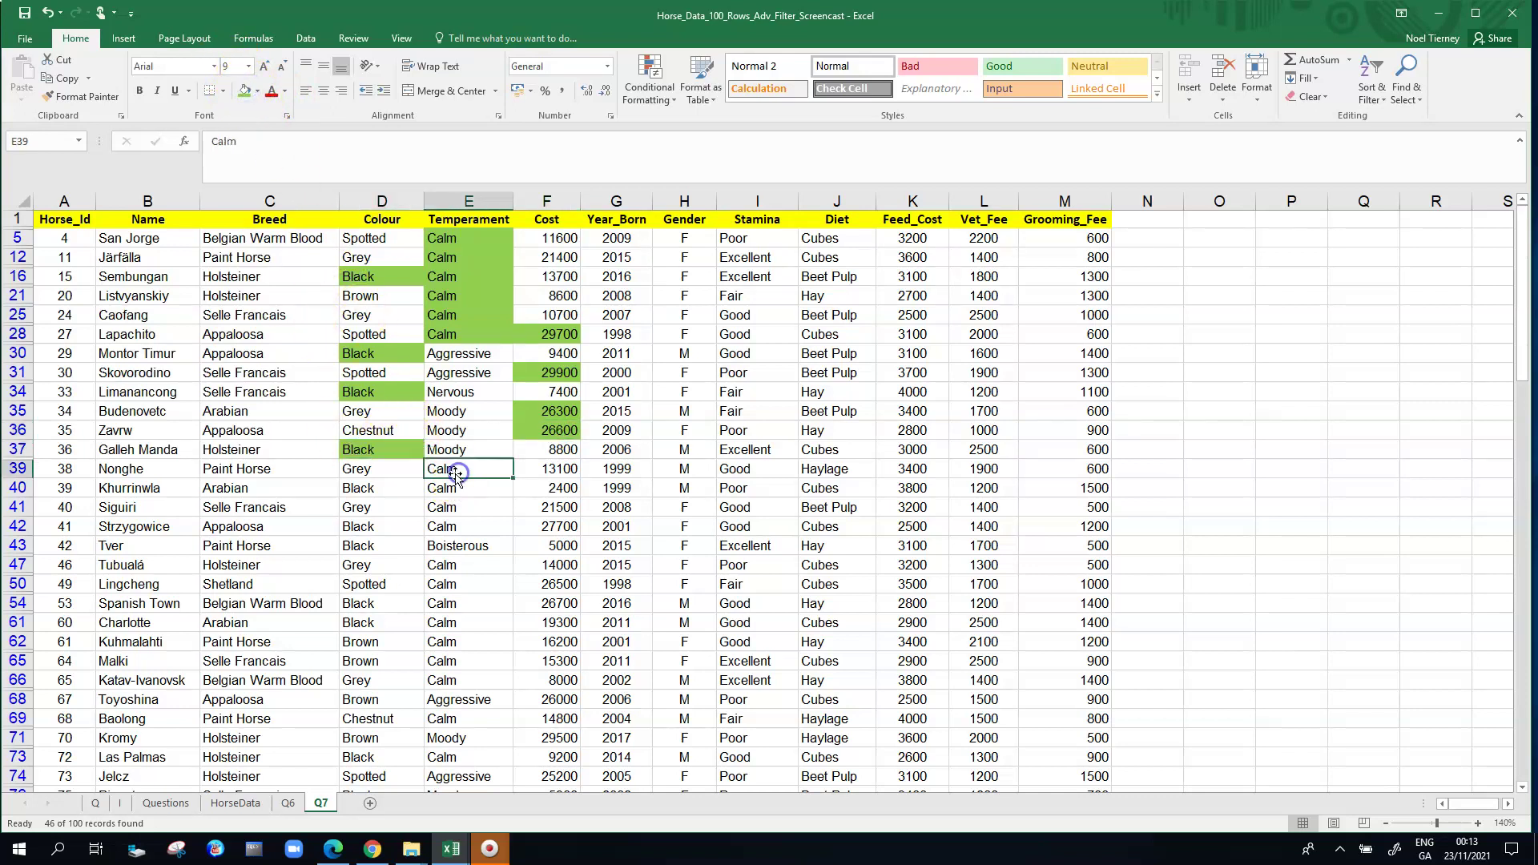
{"action": "left_click", "coordinate": [246, 95]}
{"action": "left_click", "coordinate": [353, 487]}
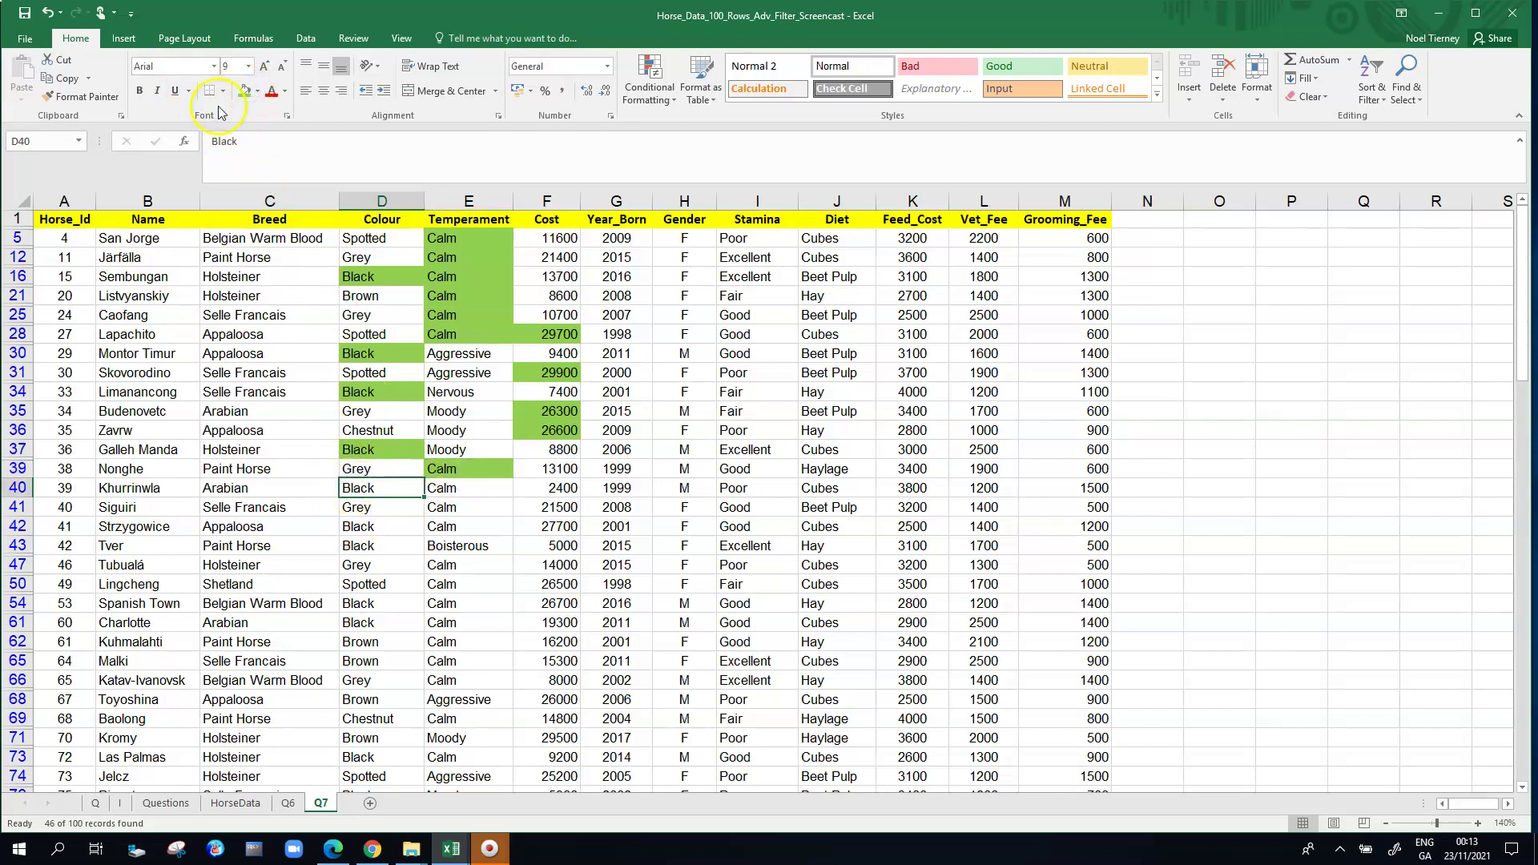
{"action": "left_click", "coordinate": [246, 92]}
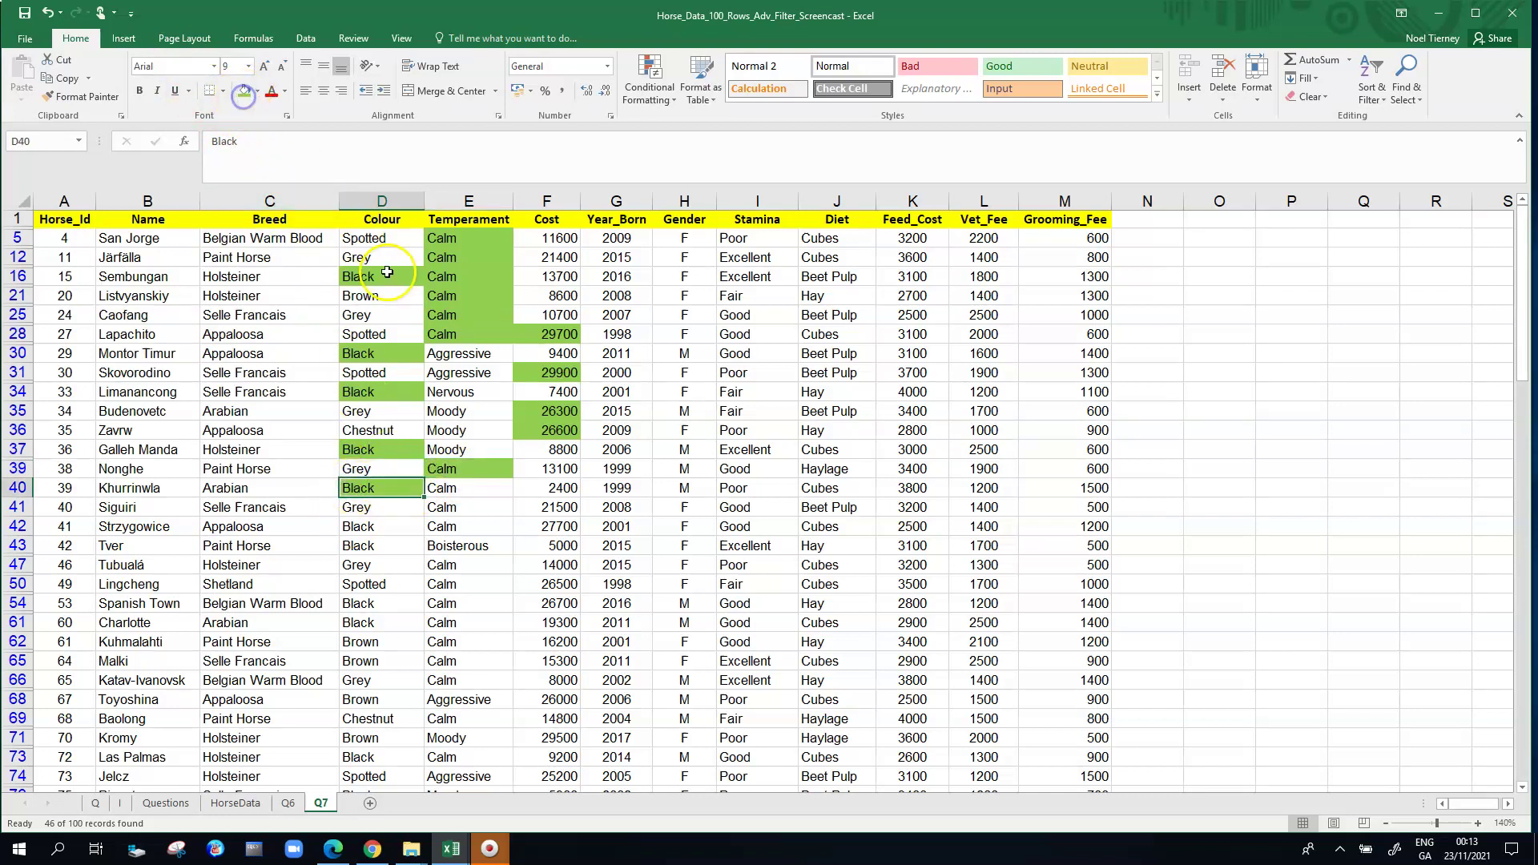
{"action": "left_click", "coordinate": [475, 490]}
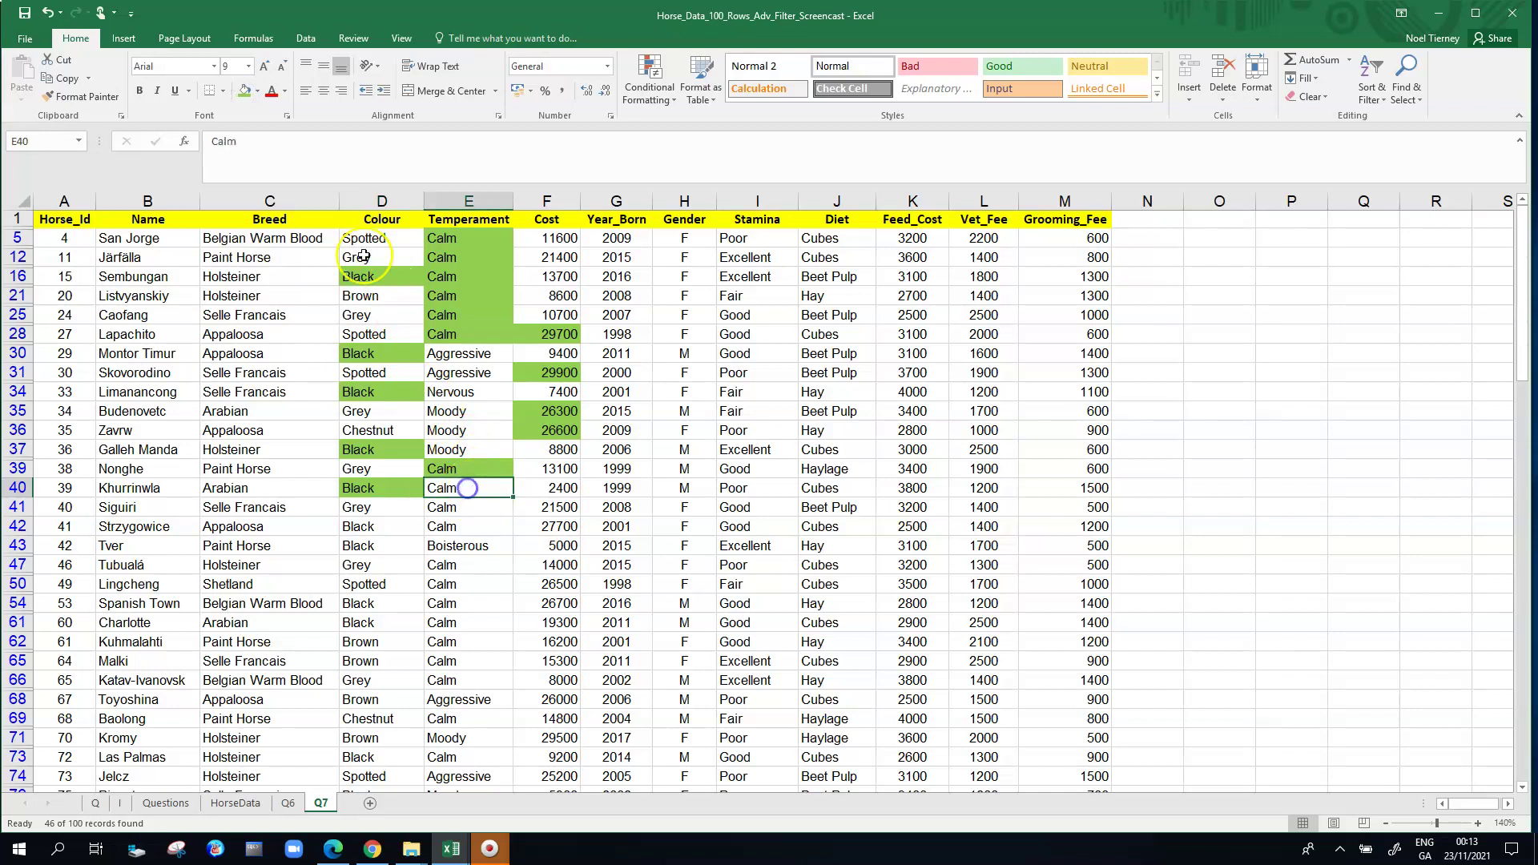
{"action": "left_click", "coordinate": [246, 93]}
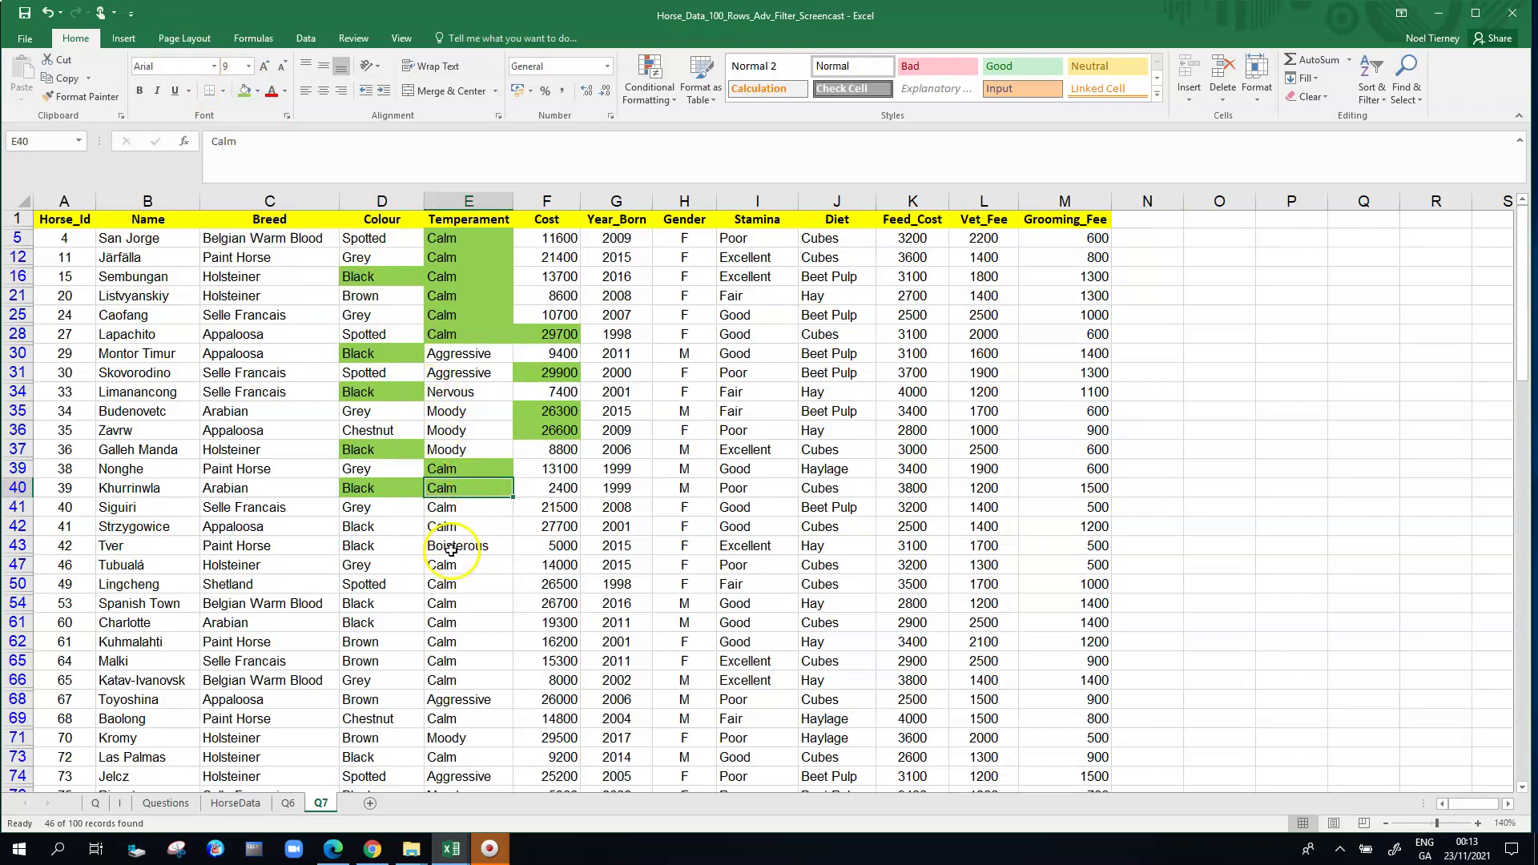
- Shade green the Black cells D42:D43 and the Calm cells E41:E42
{"action": "left_click_drag", "start_coordinate": [373, 528], "coordinate": [373, 546]}
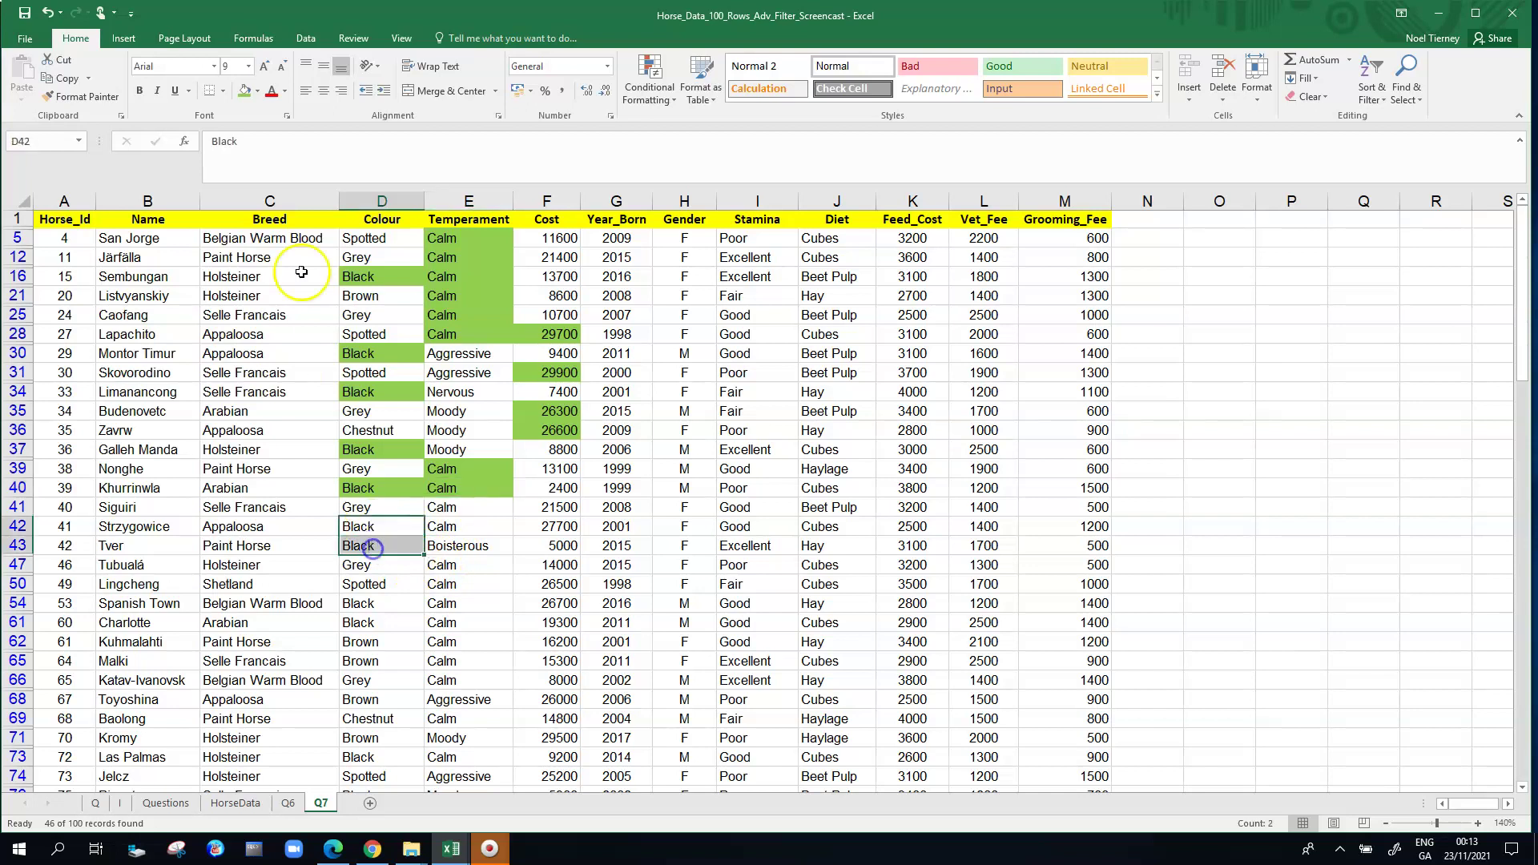
{"action": "left_click", "coordinate": [243, 95]}
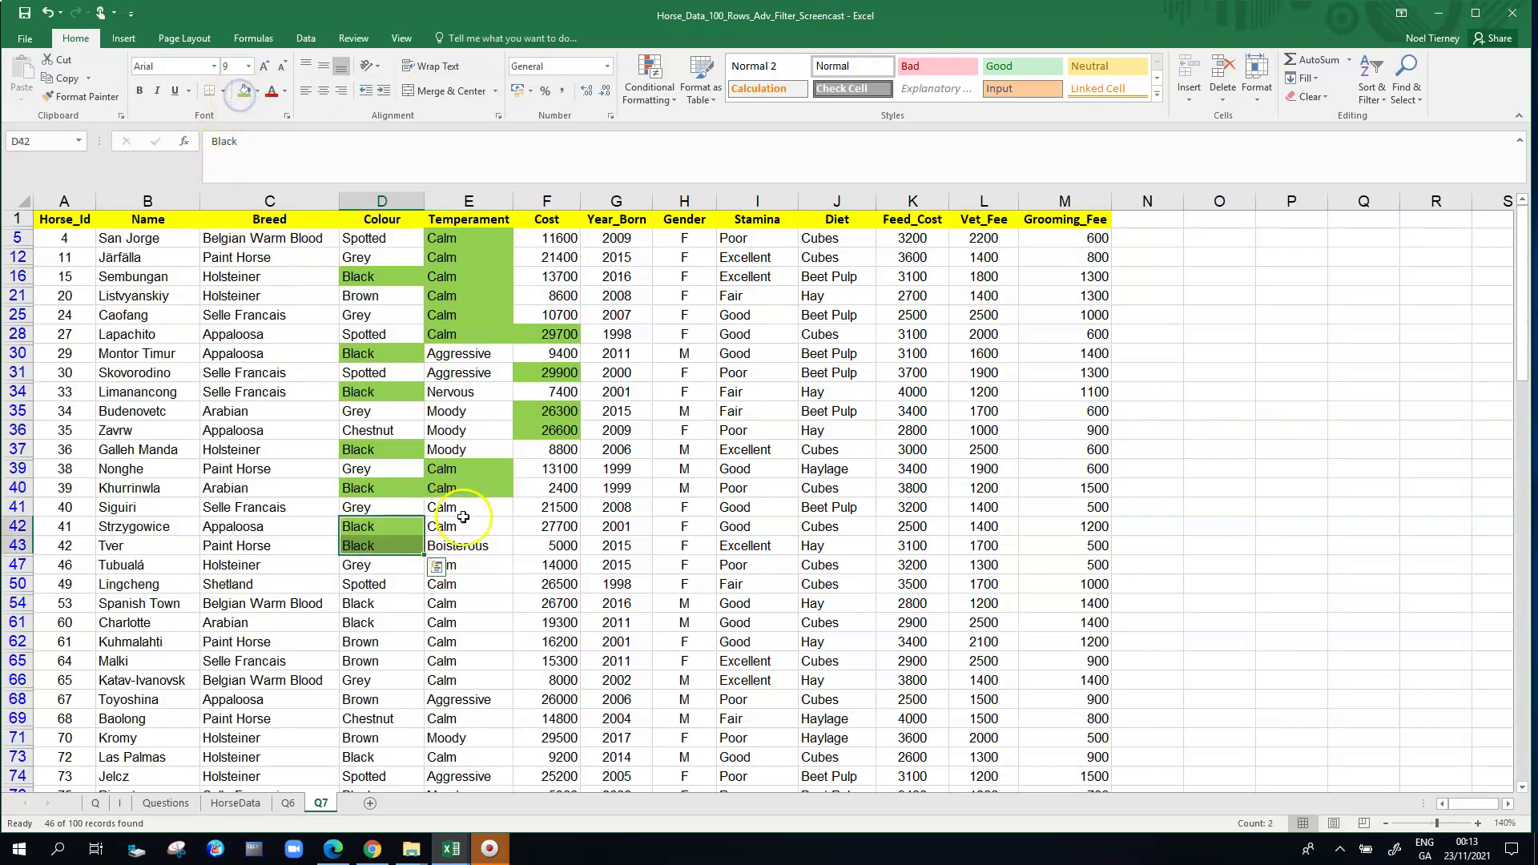
{"action": "left_click_drag", "start_coordinate": [448, 507], "coordinate": [464, 527]}
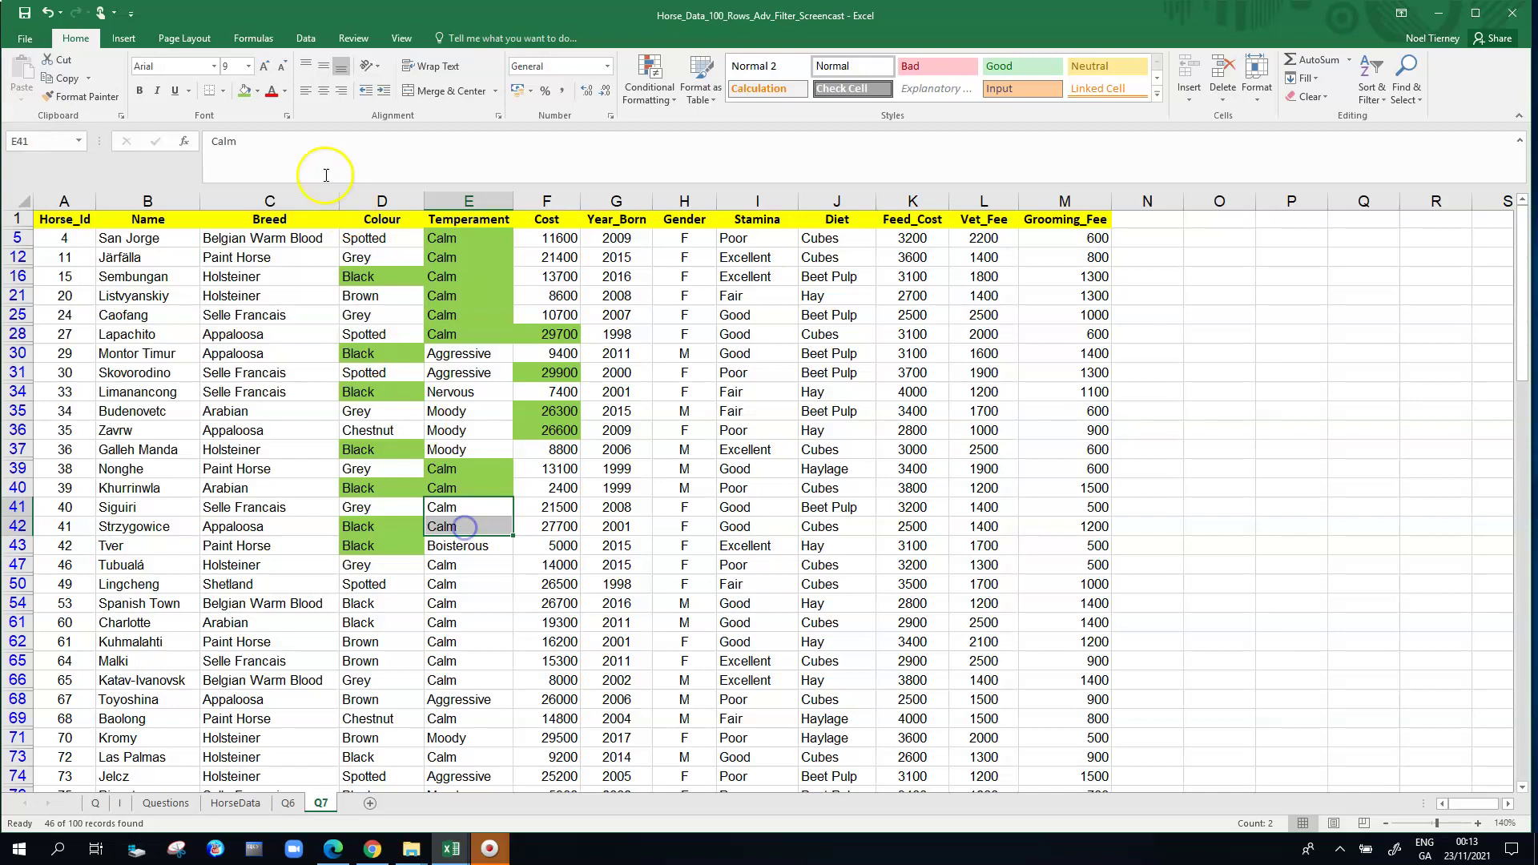
{"action": "left_click", "coordinate": [242, 91]}
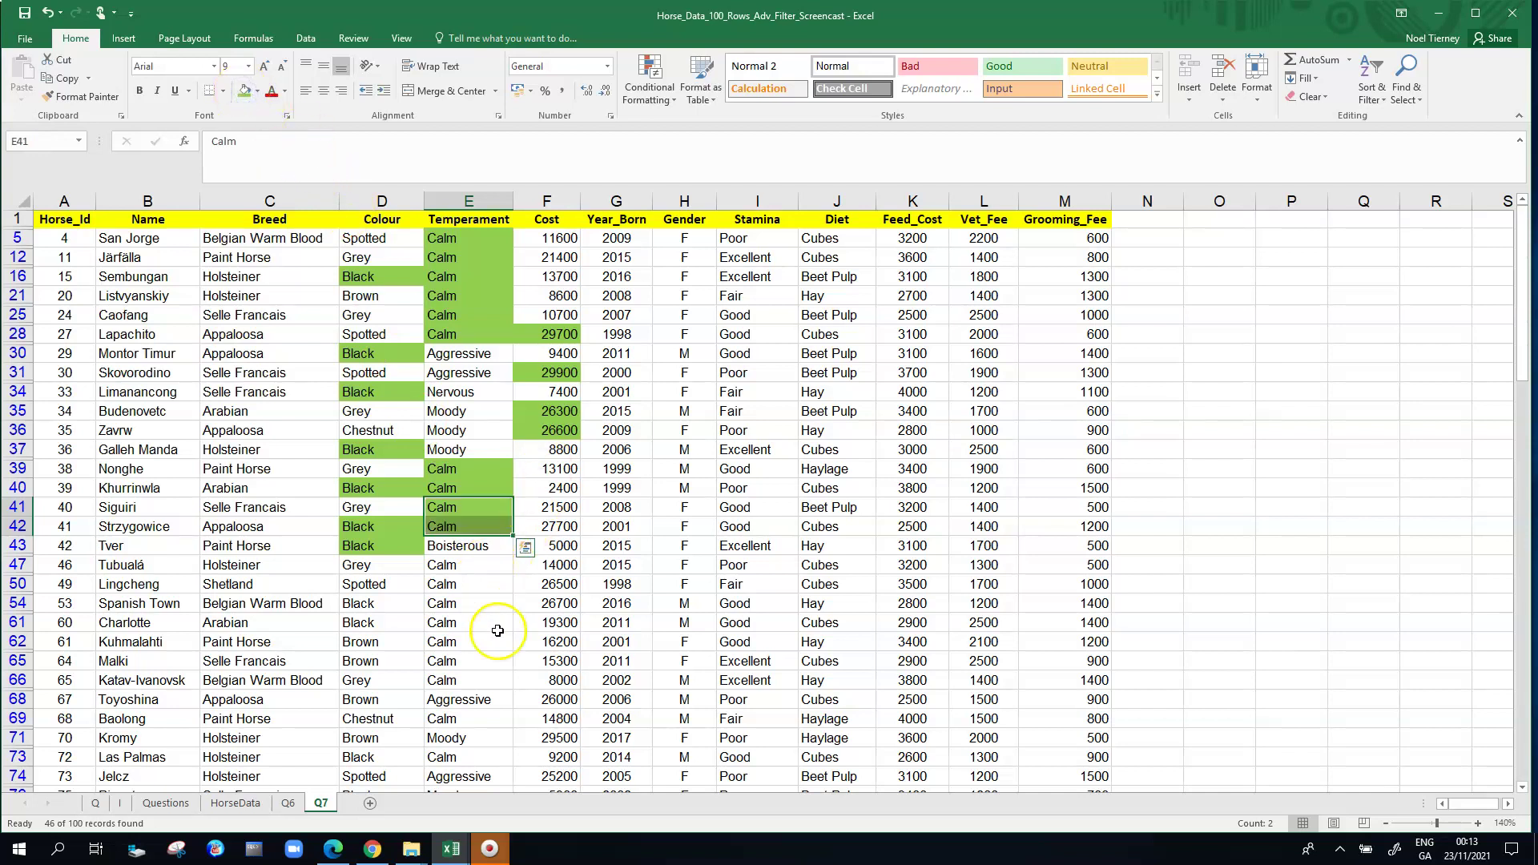
{"action": "left_click", "coordinate": [536, 529]}
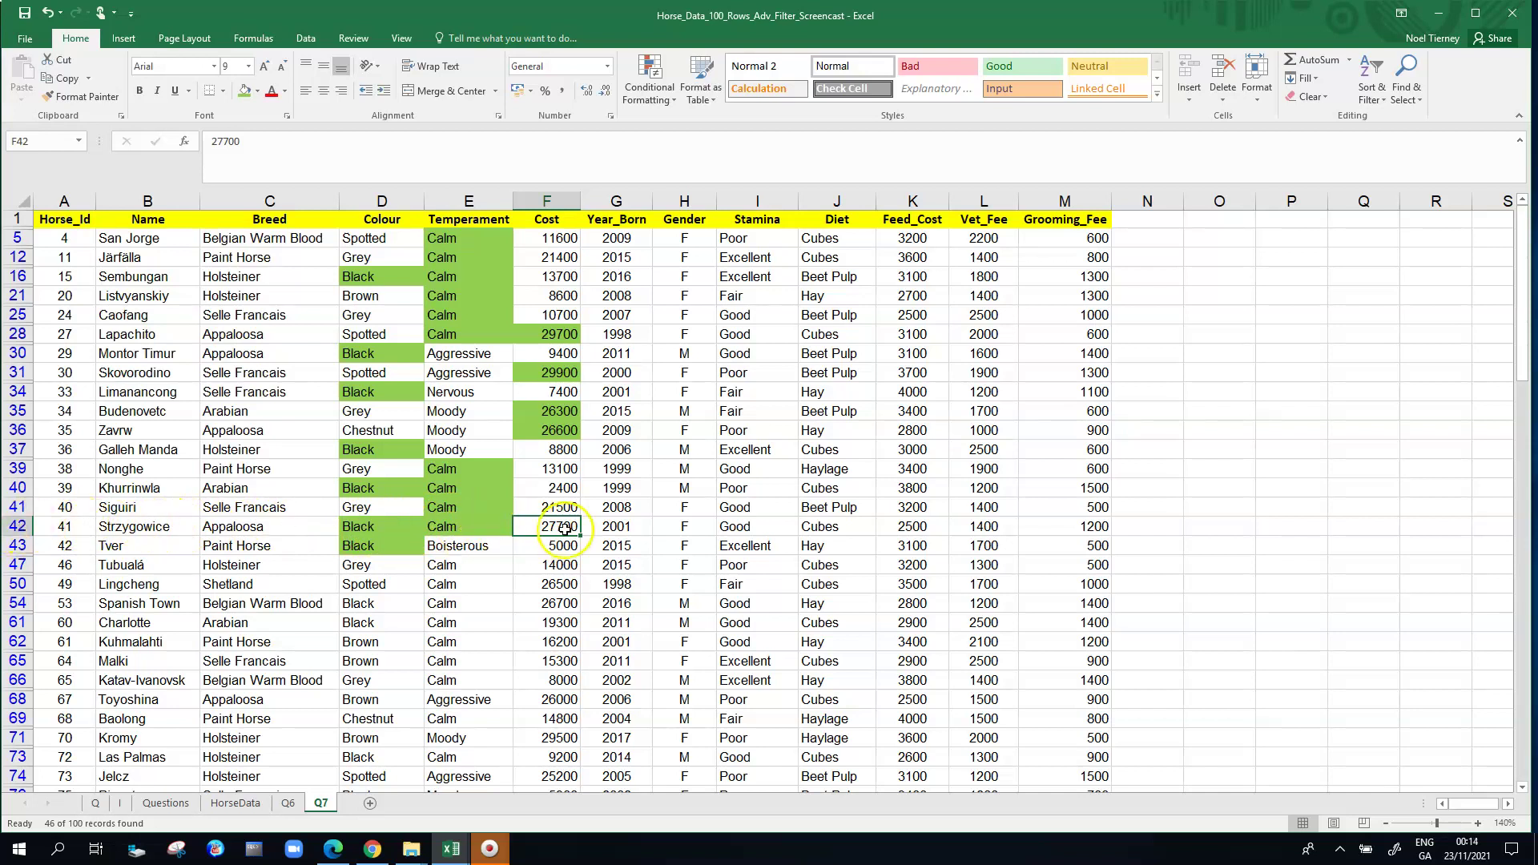
- Shade the 27700 cost in F42 green, then scroll down to review the Colour criteria block
{"action": "left_click", "coordinate": [243, 90]}
{"action": "left_click", "coordinate": [549, 507]}
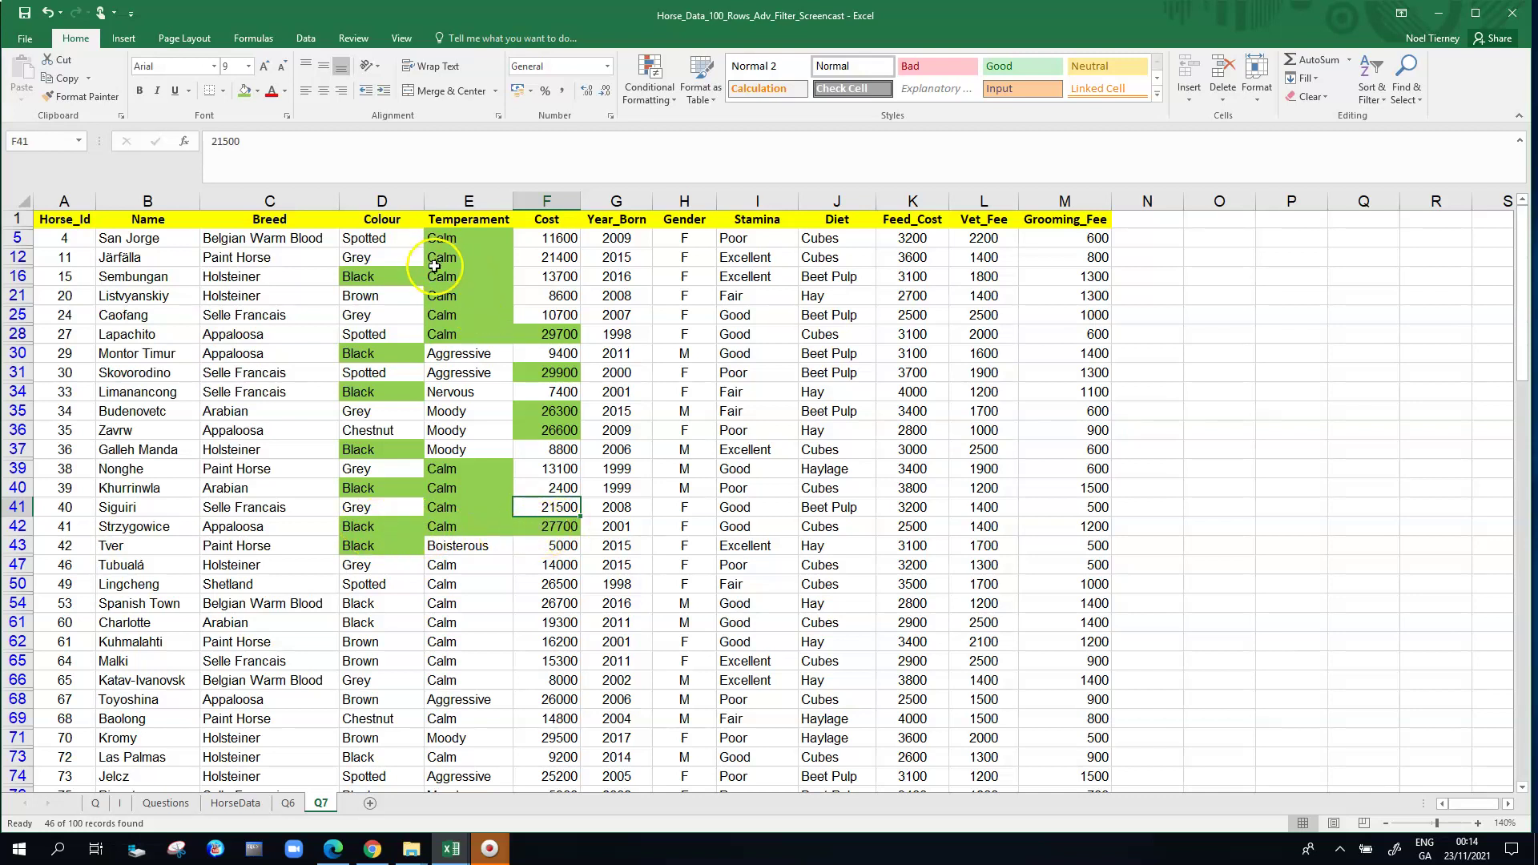
{"action": "left_click_drag", "start_coordinate": [1528, 316], "coordinate": [1530, 683]}
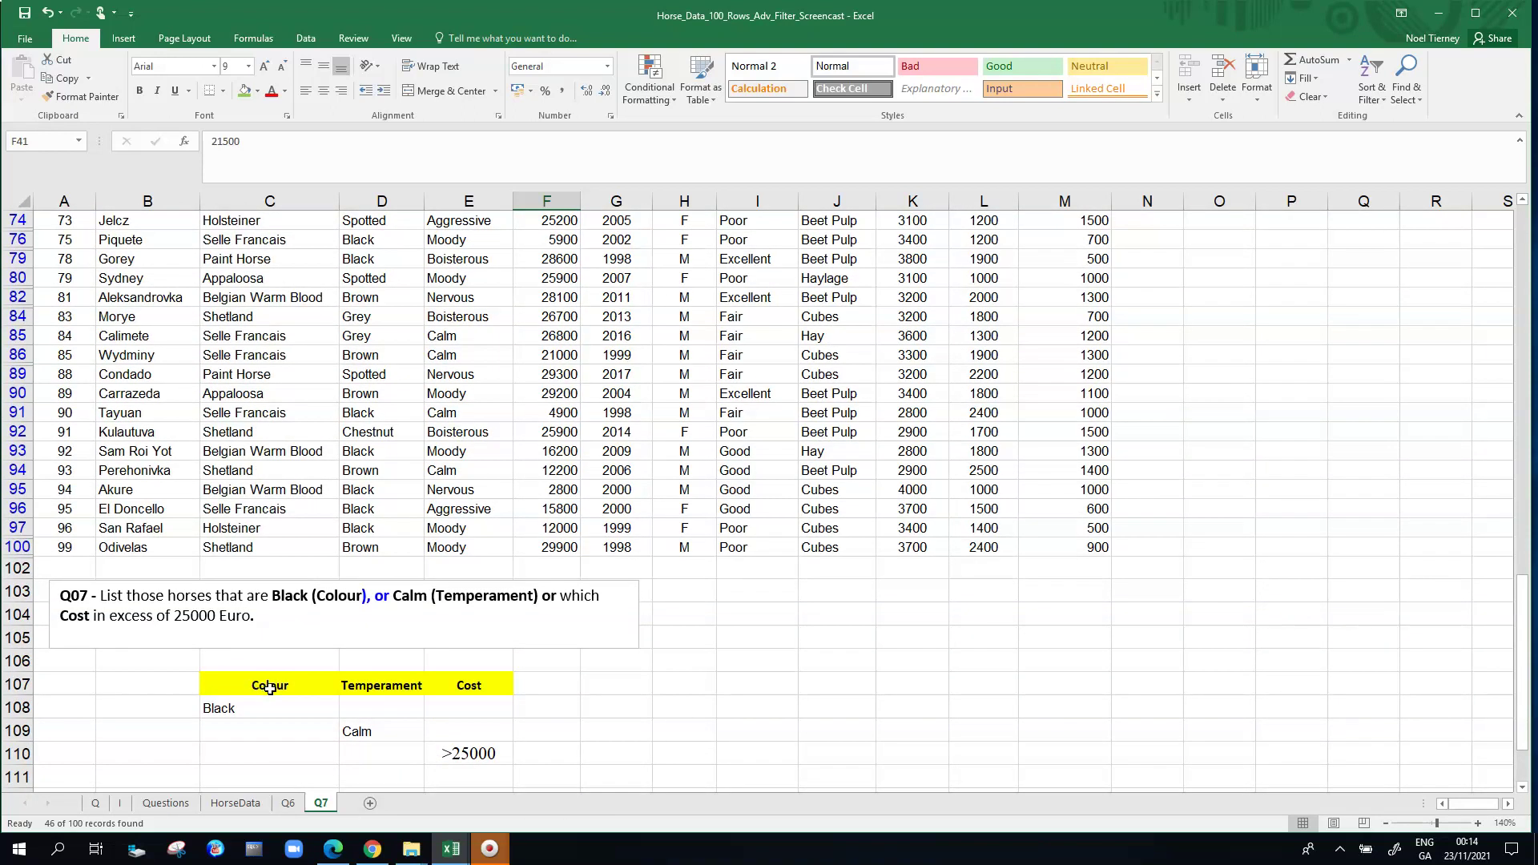
{"action": "left_click_drag", "start_coordinate": [270, 683], "coordinate": [457, 758]}
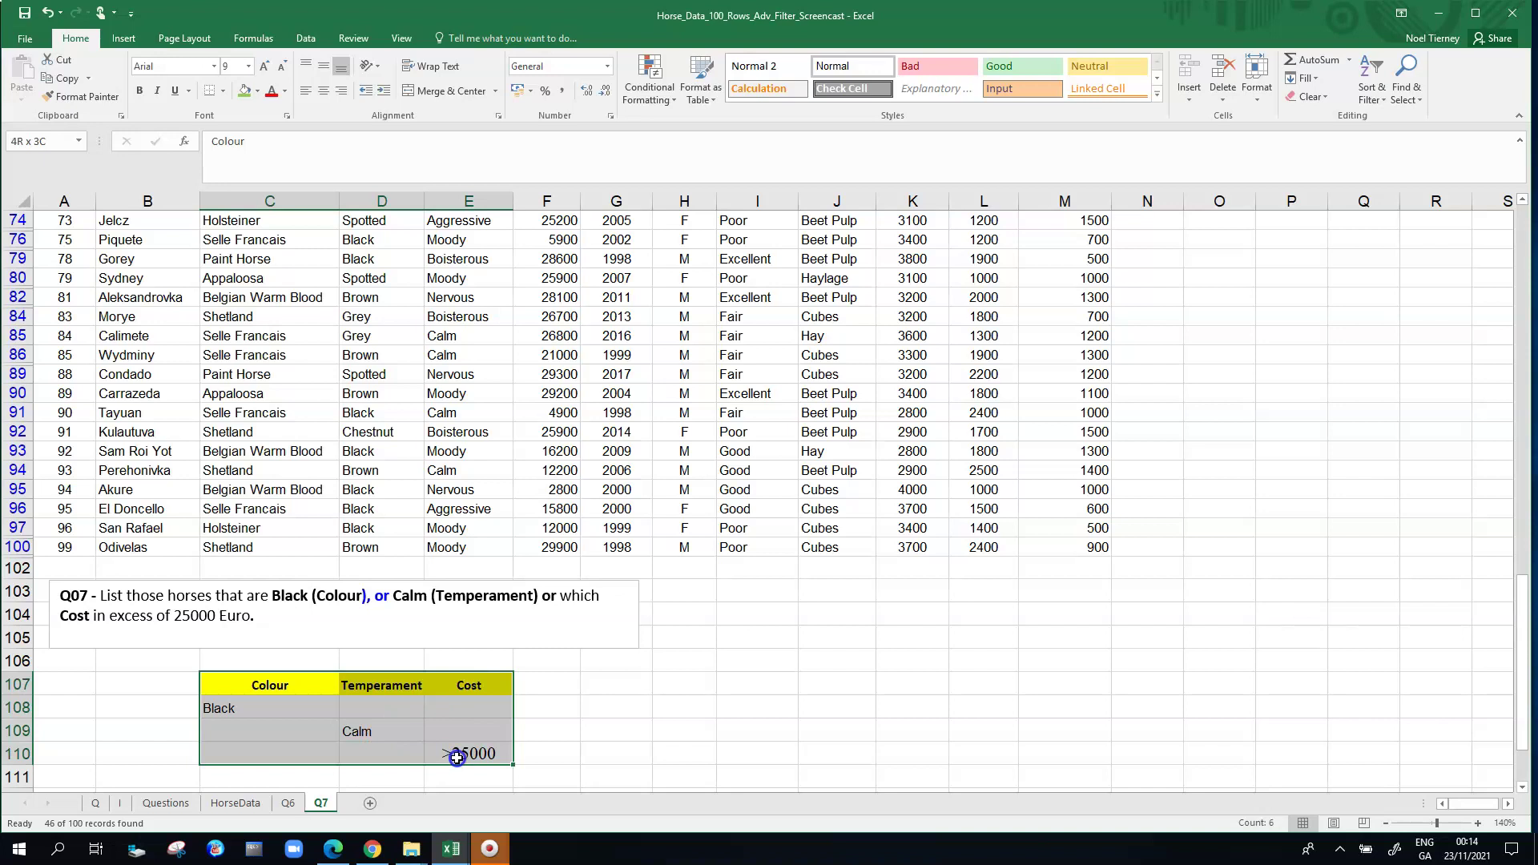
{"action": "left_click", "coordinate": [1436, 547]}
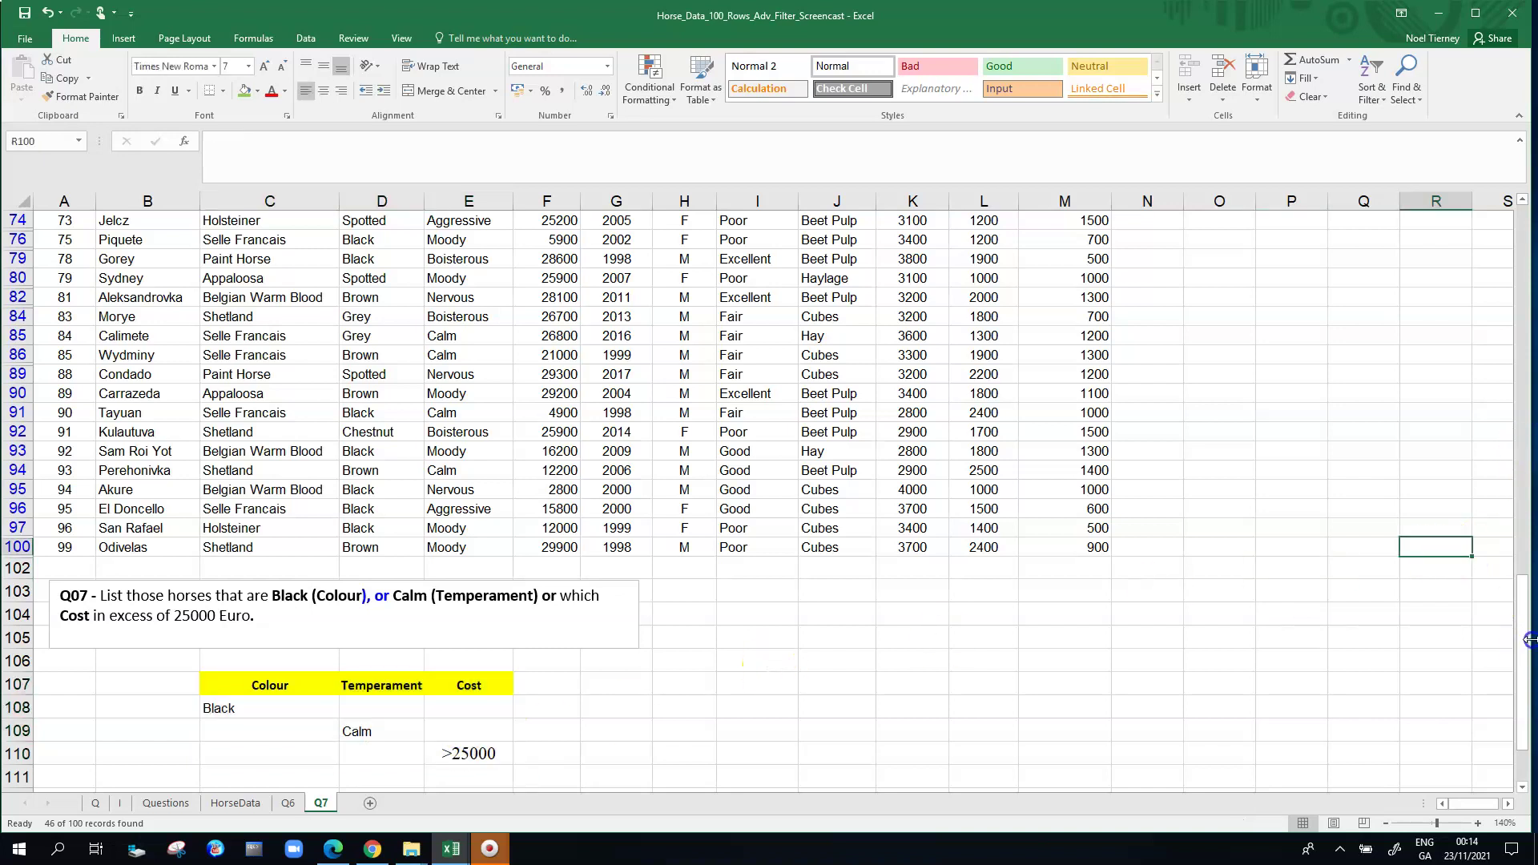
{"action": "left_click_drag", "start_coordinate": [1528, 641], "coordinate": [1517, 218]}
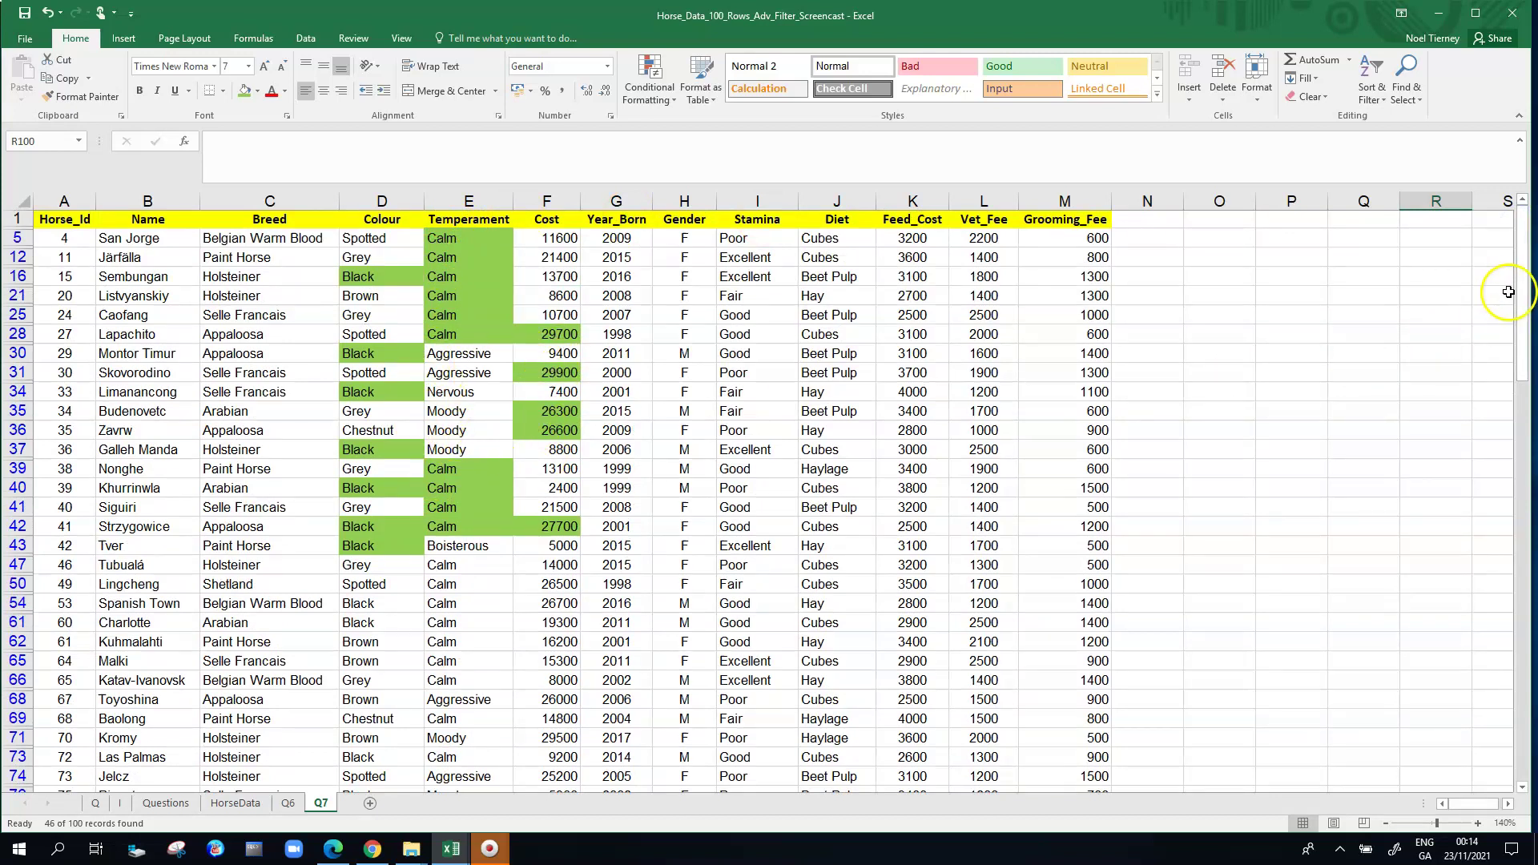
- Shade the Colour cells D94:D97 green near the bottom of the list
{"action": "left_click_drag", "start_coordinate": [1521, 282], "coordinate": [1520, 593]}
{"action": "left_click", "coordinate": [556, 663]}
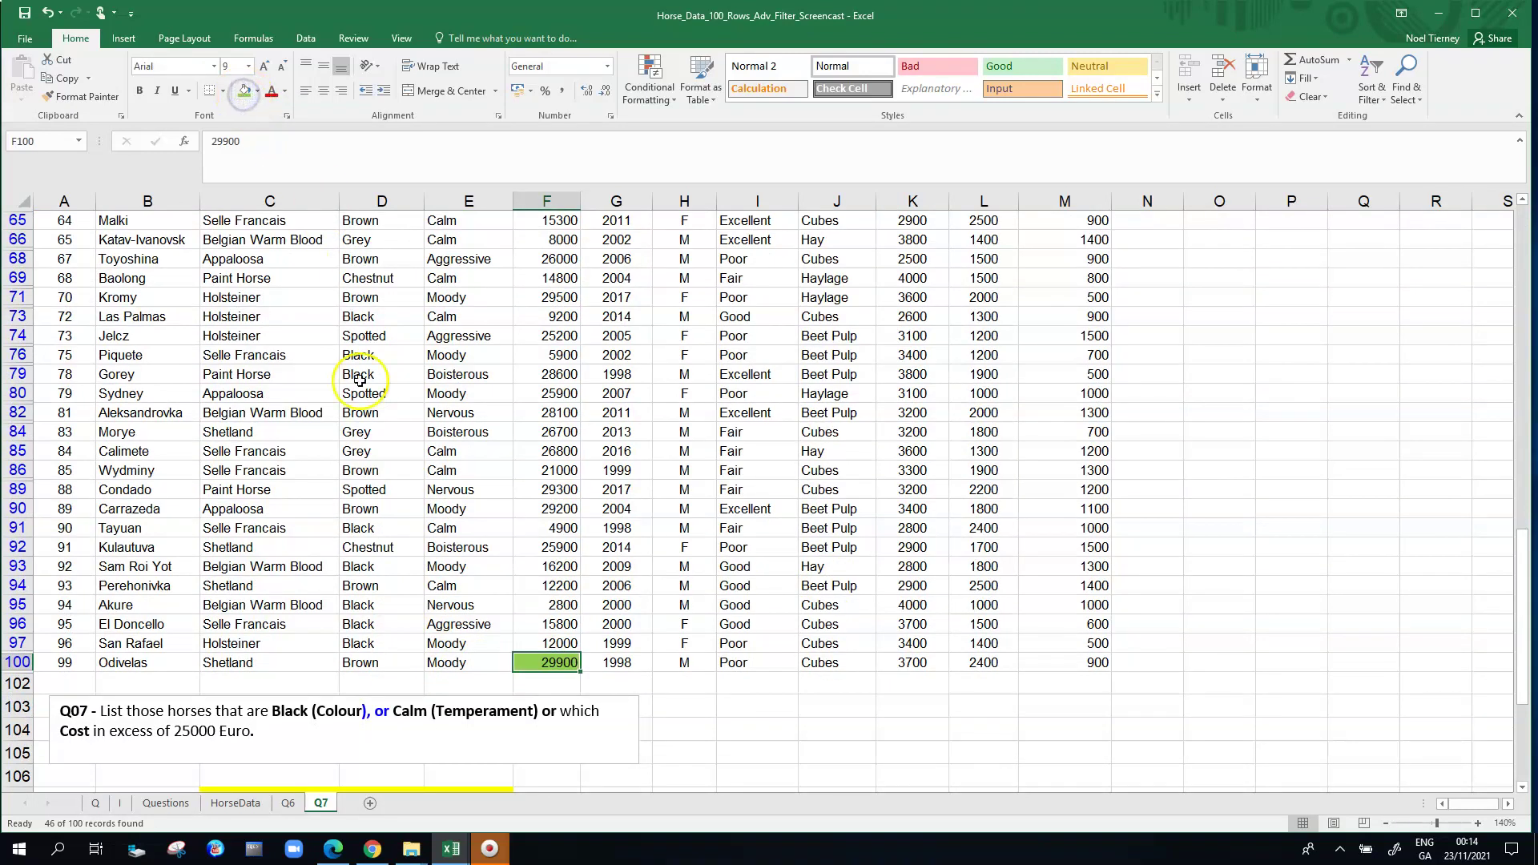
{"action": "left_click_drag", "start_coordinate": [386, 649], "coordinate": [376, 591]}
{"action": "left_click", "coordinate": [242, 93]}
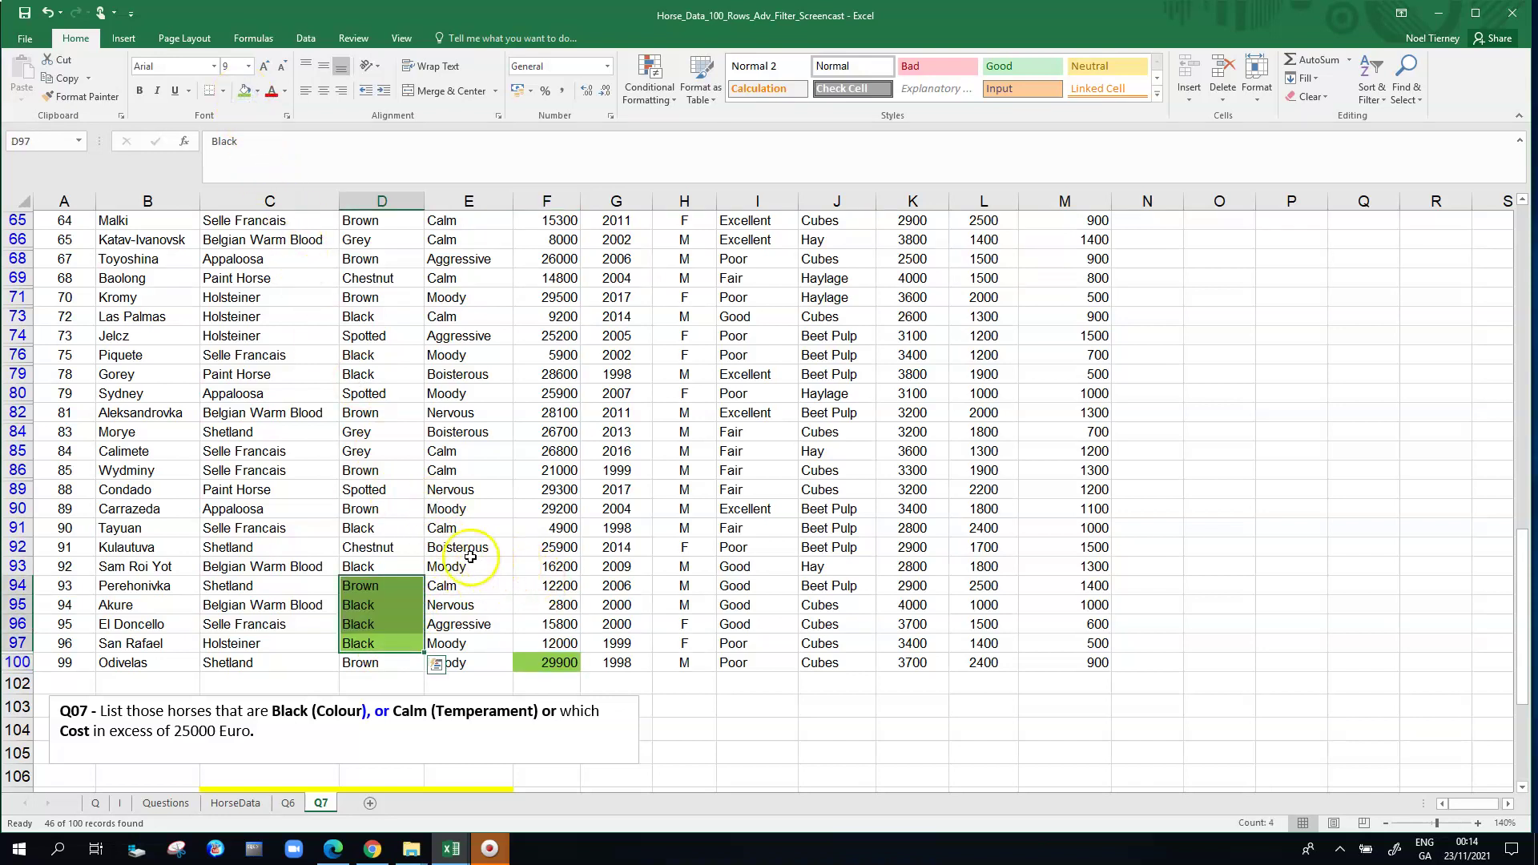
- Shade green D91:E91 (Black and Calm), the 25900 cost in F92, and Black cell D93
{"action": "left_click", "coordinate": [446, 529]}
{"action": "left_click_drag", "start_coordinate": [384, 529], "coordinate": [467, 531]}
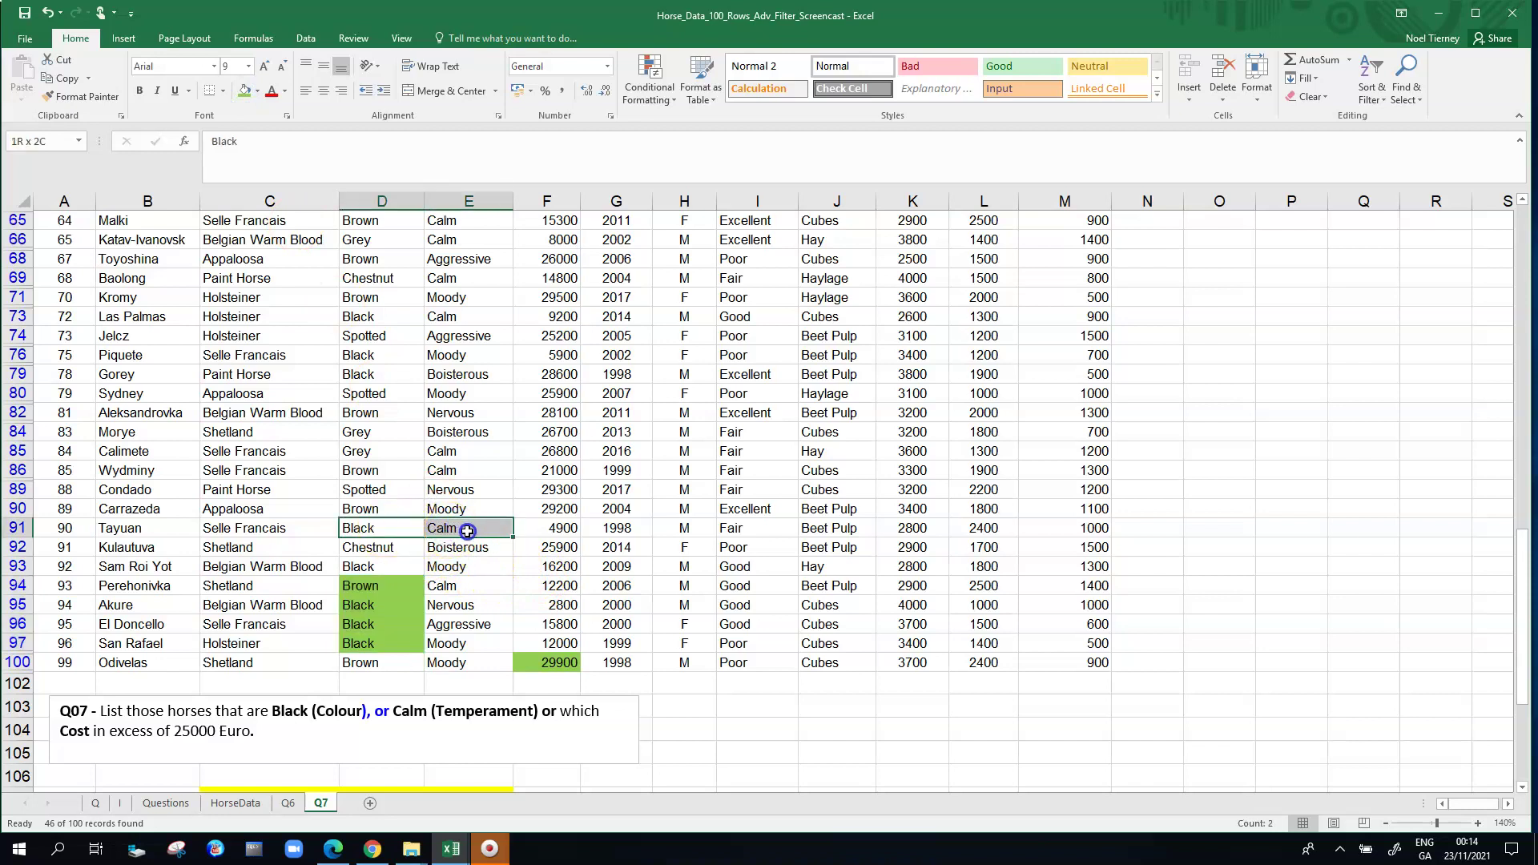
{"action": "left_click", "coordinate": [245, 92]}
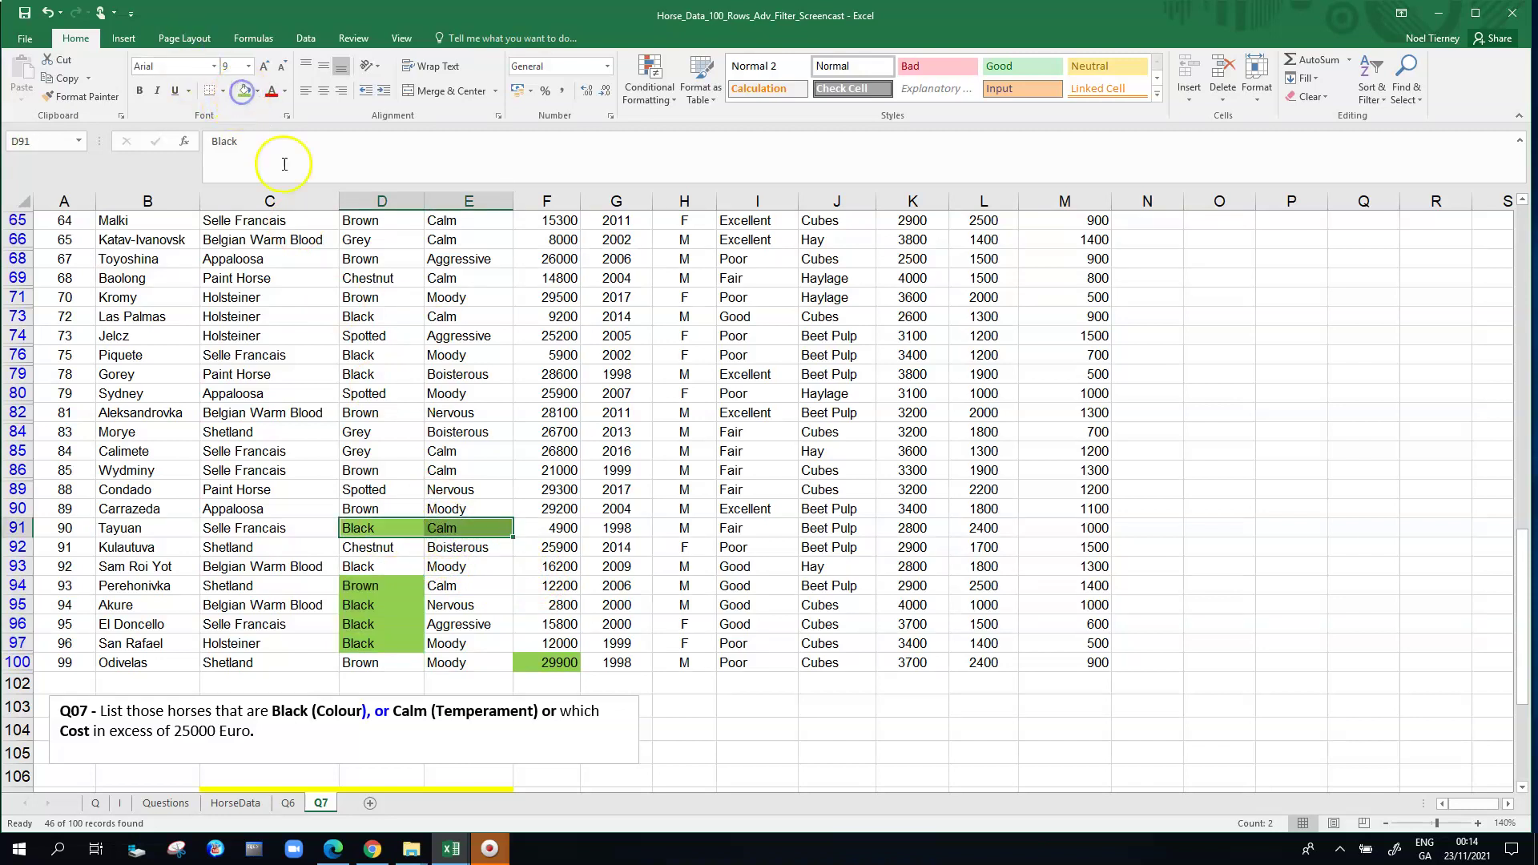
{"action": "left_click", "coordinate": [566, 548]}
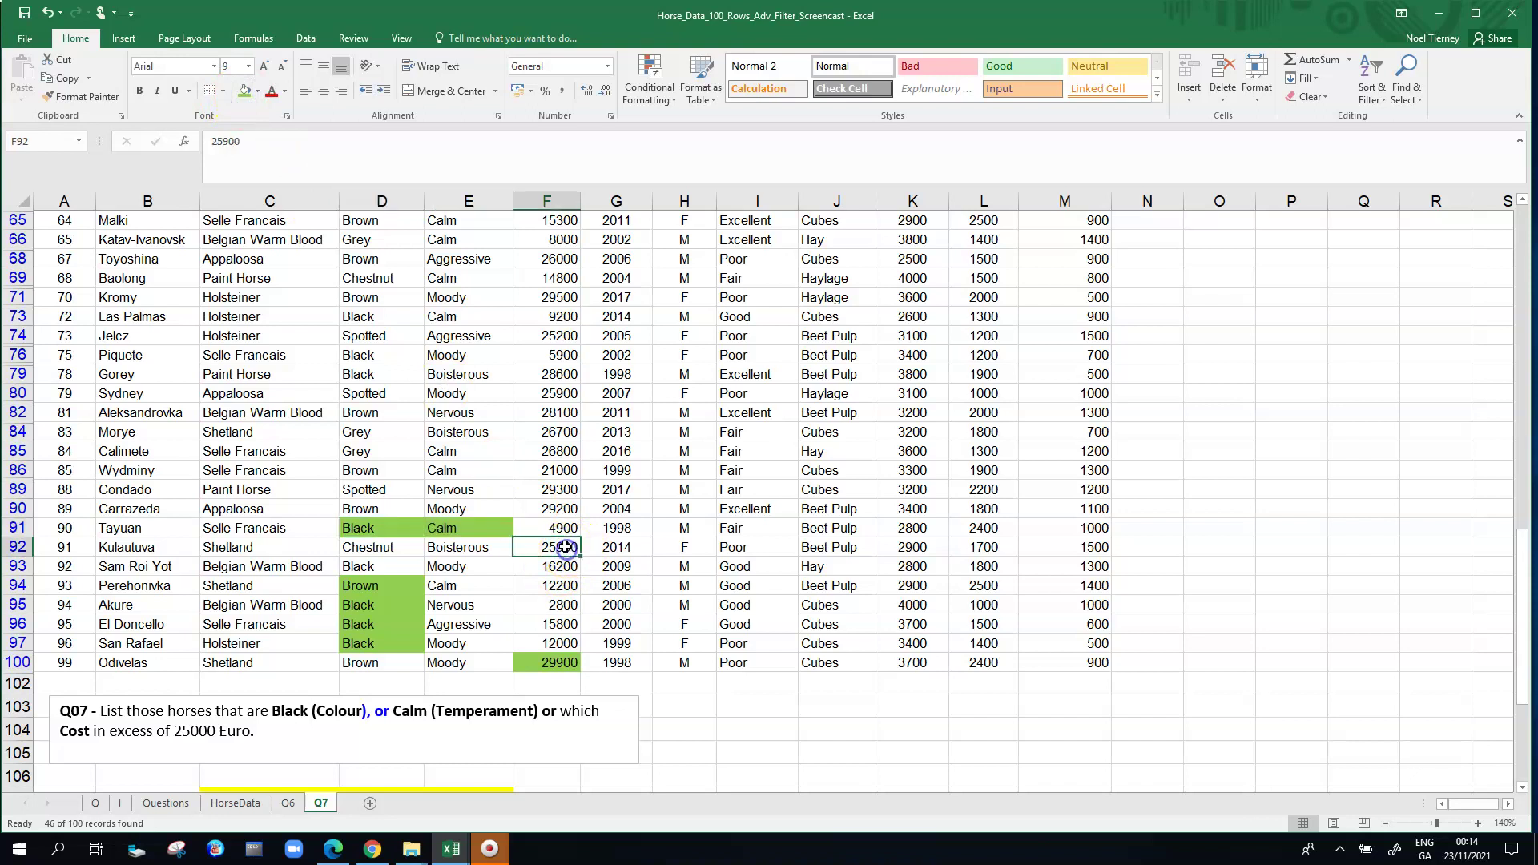
{"action": "left_click", "coordinate": [244, 93]}
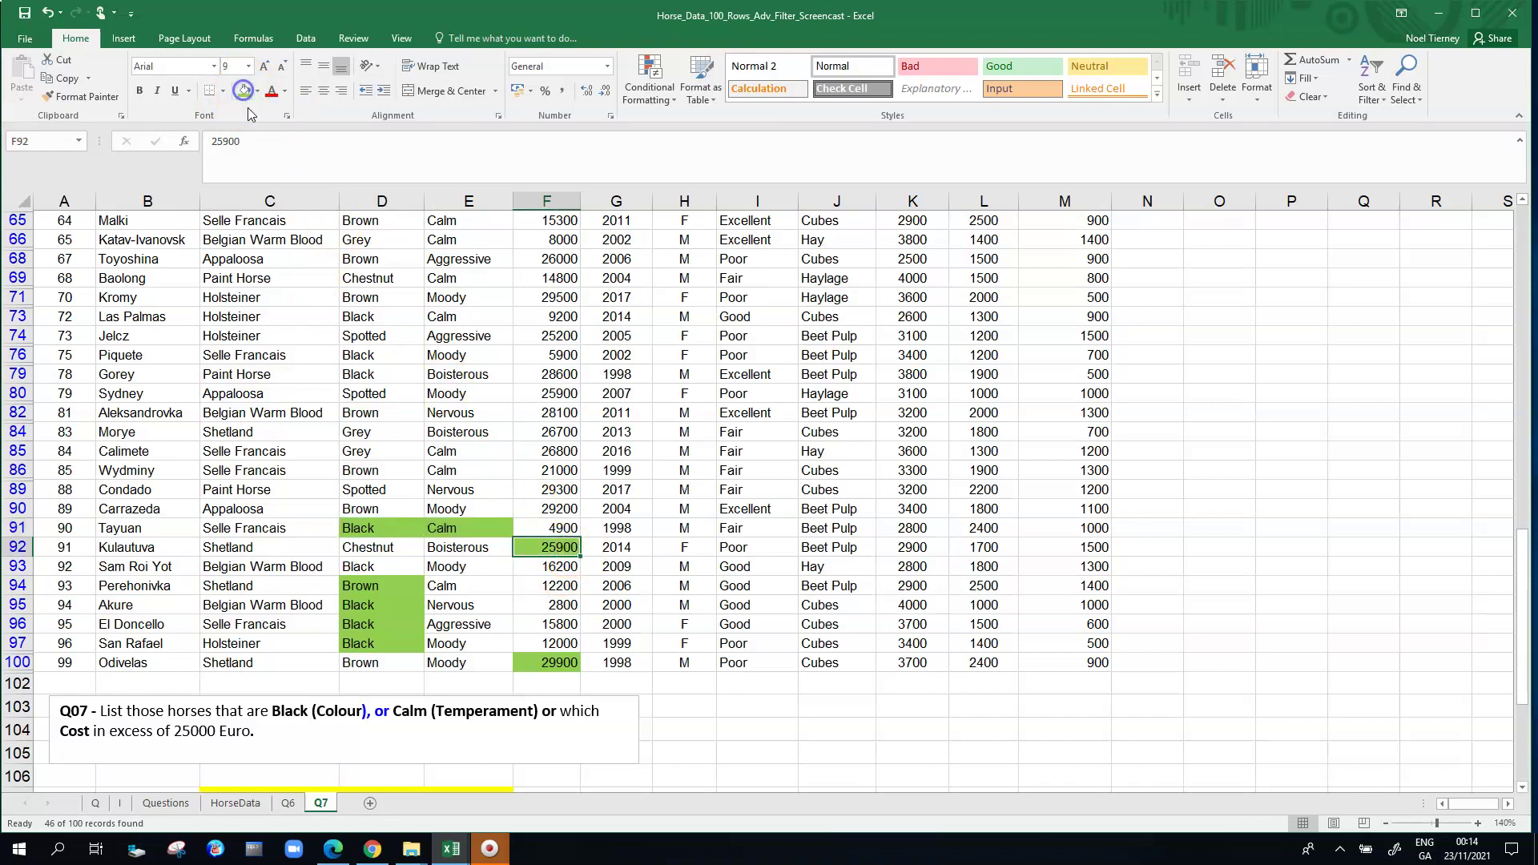
{"action": "left_click", "coordinate": [375, 566]}
{"action": "left_click", "coordinate": [245, 93]}
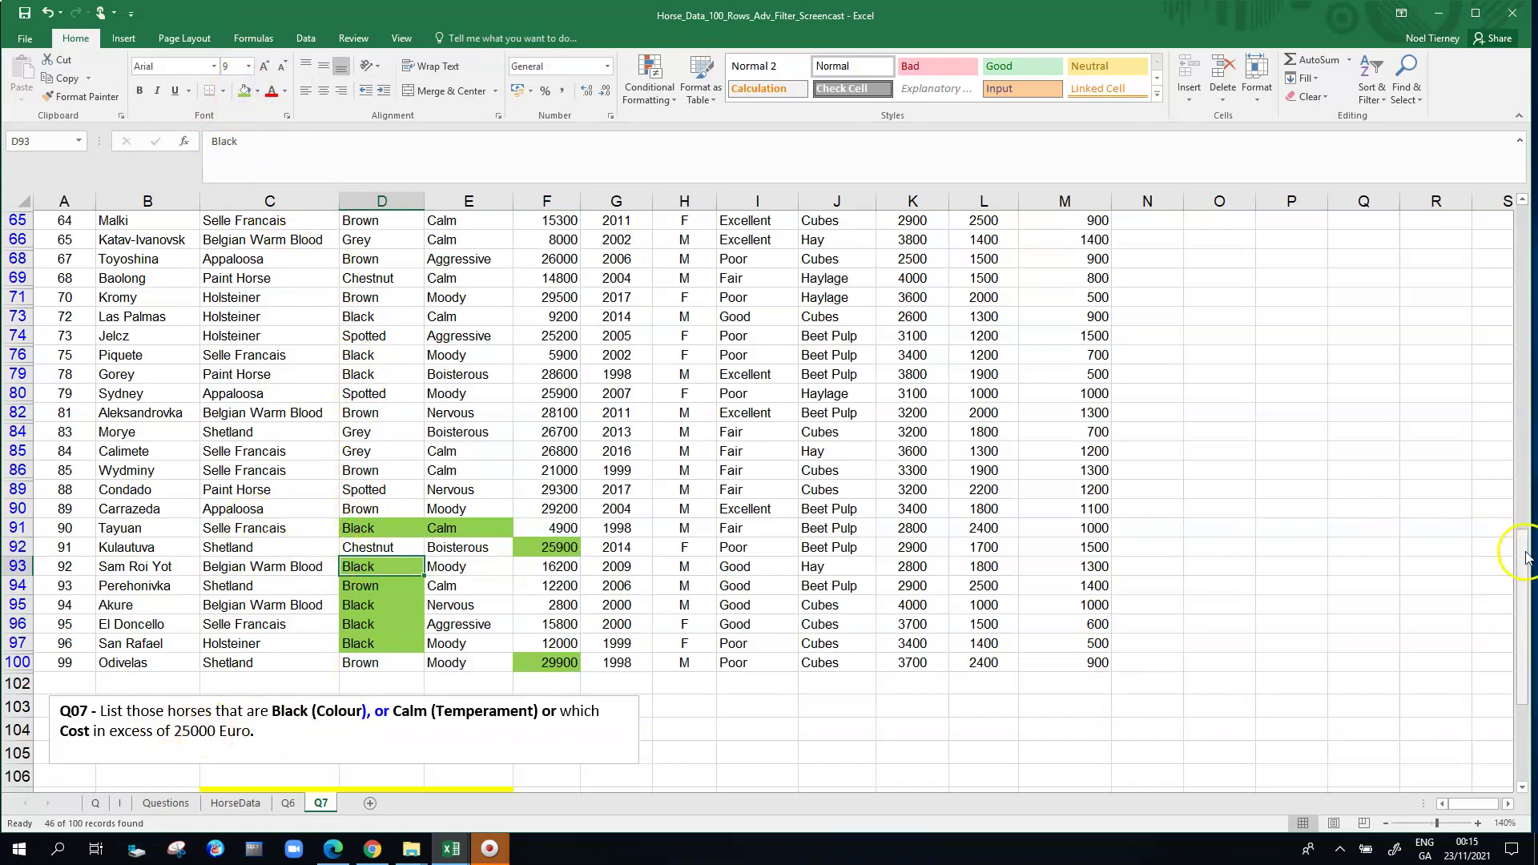
{"action": "scroll", "coordinate": [1523, 601], "scroll_direction": "down", "scroll_amount": 3}
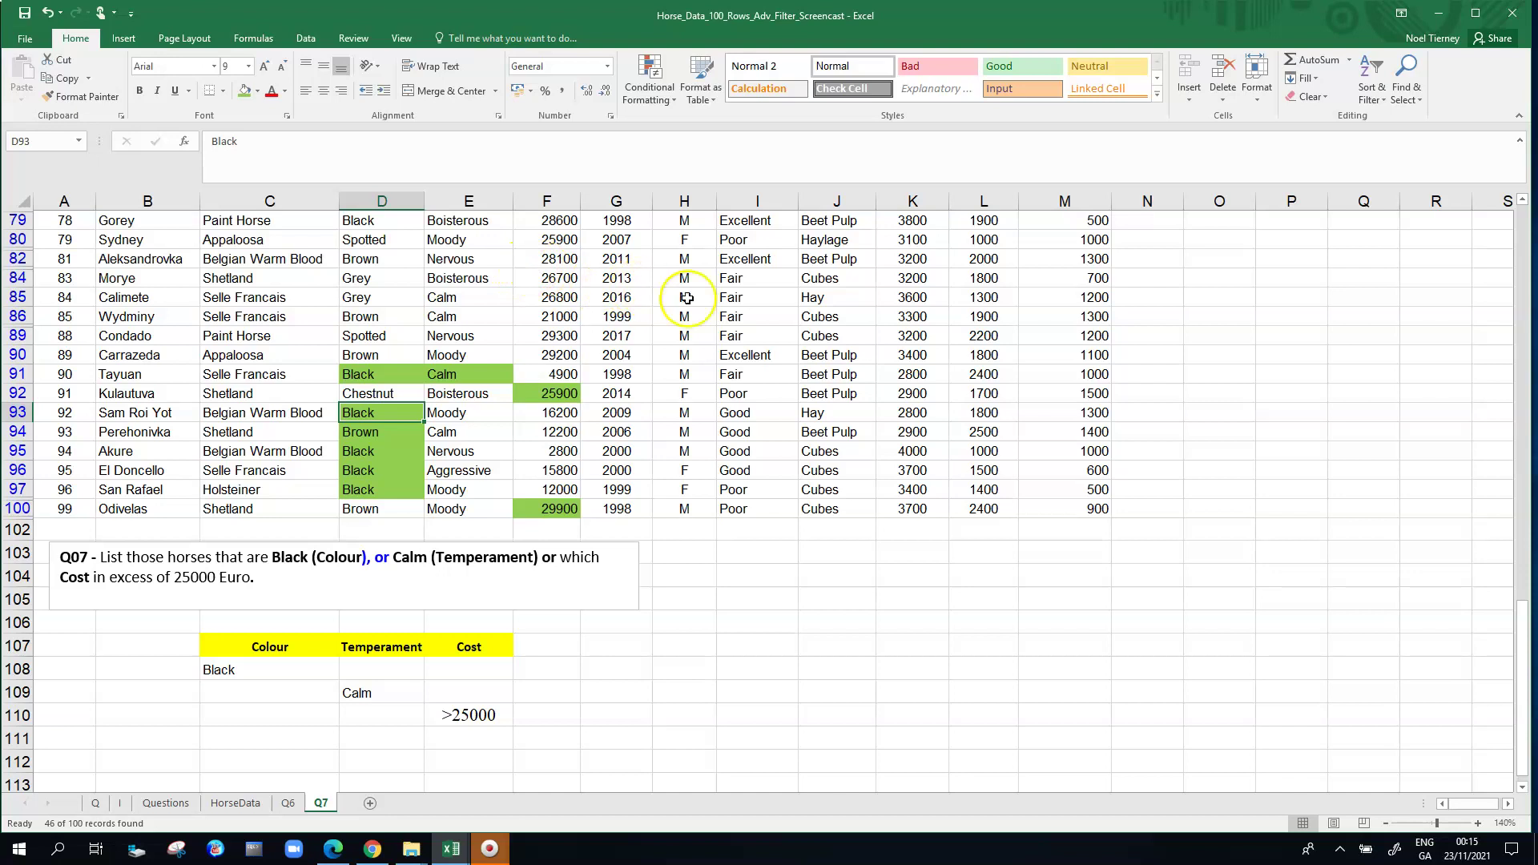
{"action": "left_click_drag", "start_coordinate": [65, 509], "coordinate": [1088, 156]}
{"action": "left_click_drag", "start_coordinate": [64, 224], "coordinate": [1090, 223]}
{"action": "left_click", "coordinate": [856, 391]}
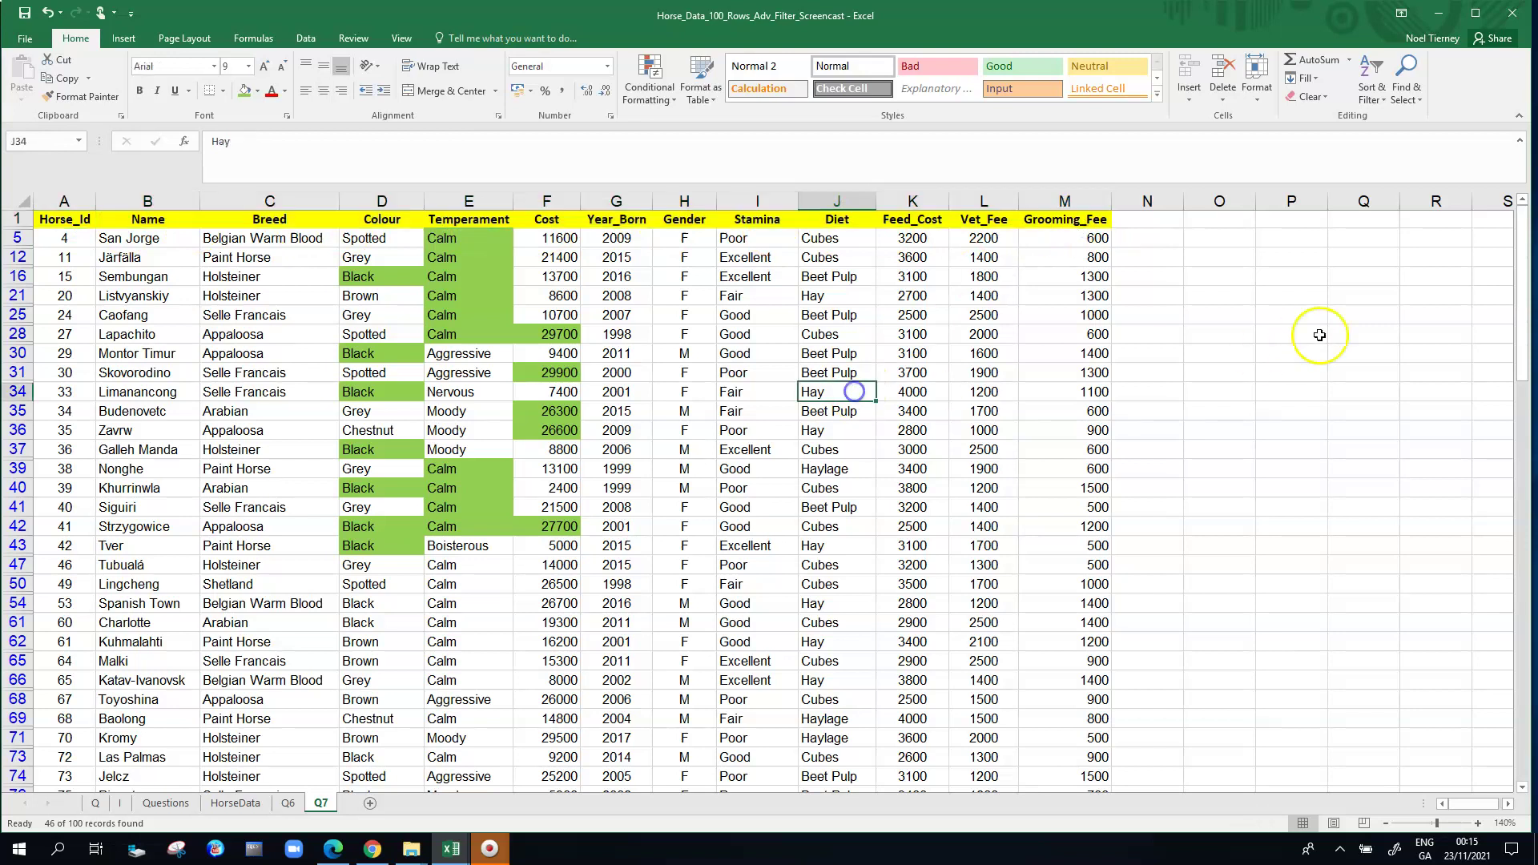
{"action": "left_click_drag", "start_coordinate": [1520, 251], "coordinate": [1524, 663]}
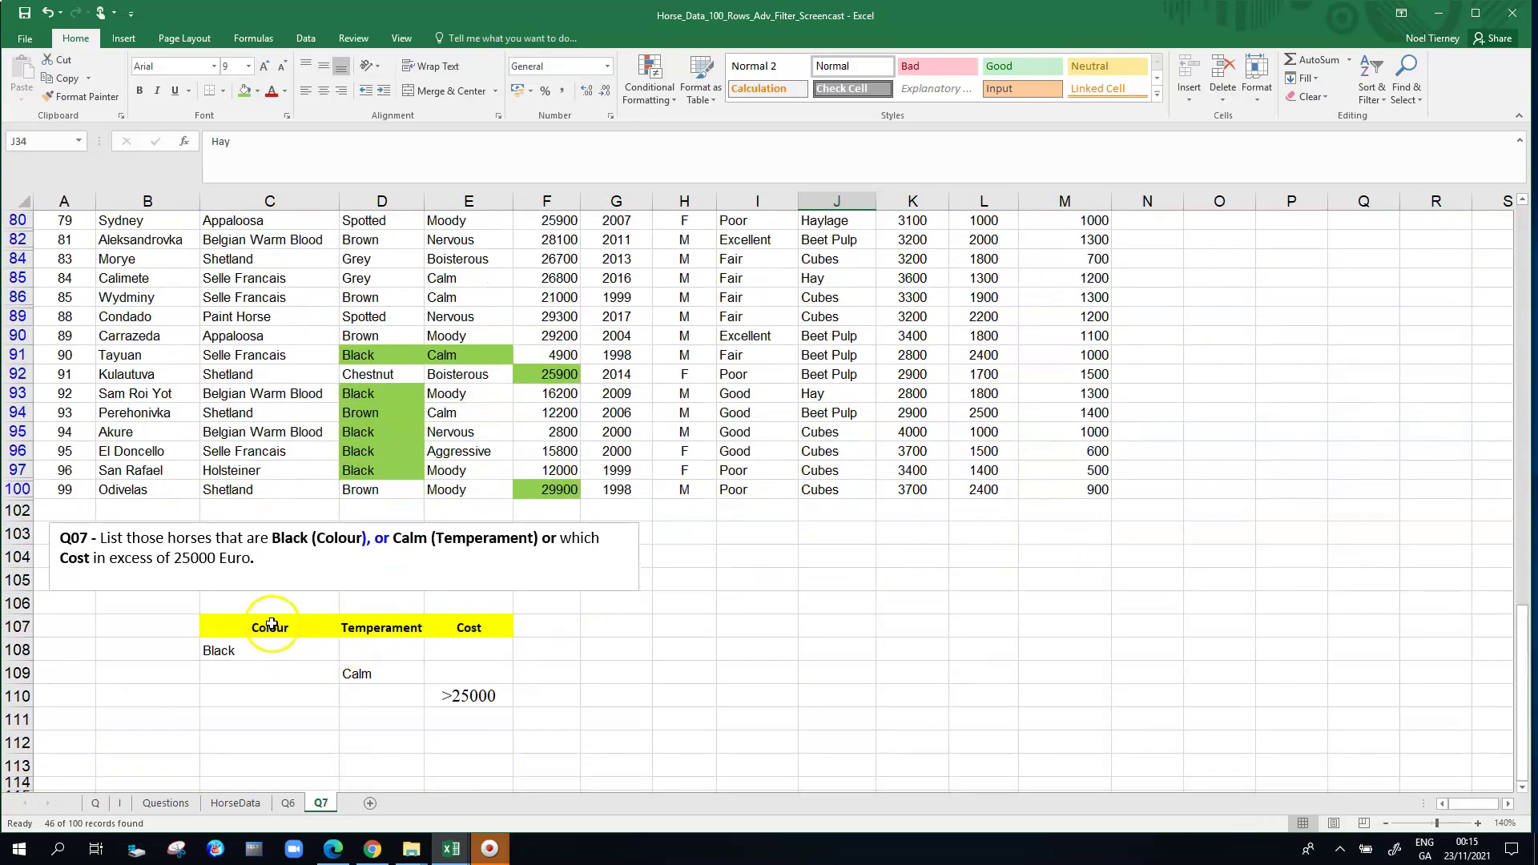
{"action": "left_click_drag", "start_coordinate": [272, 624], "coordinate": [497, 700]}
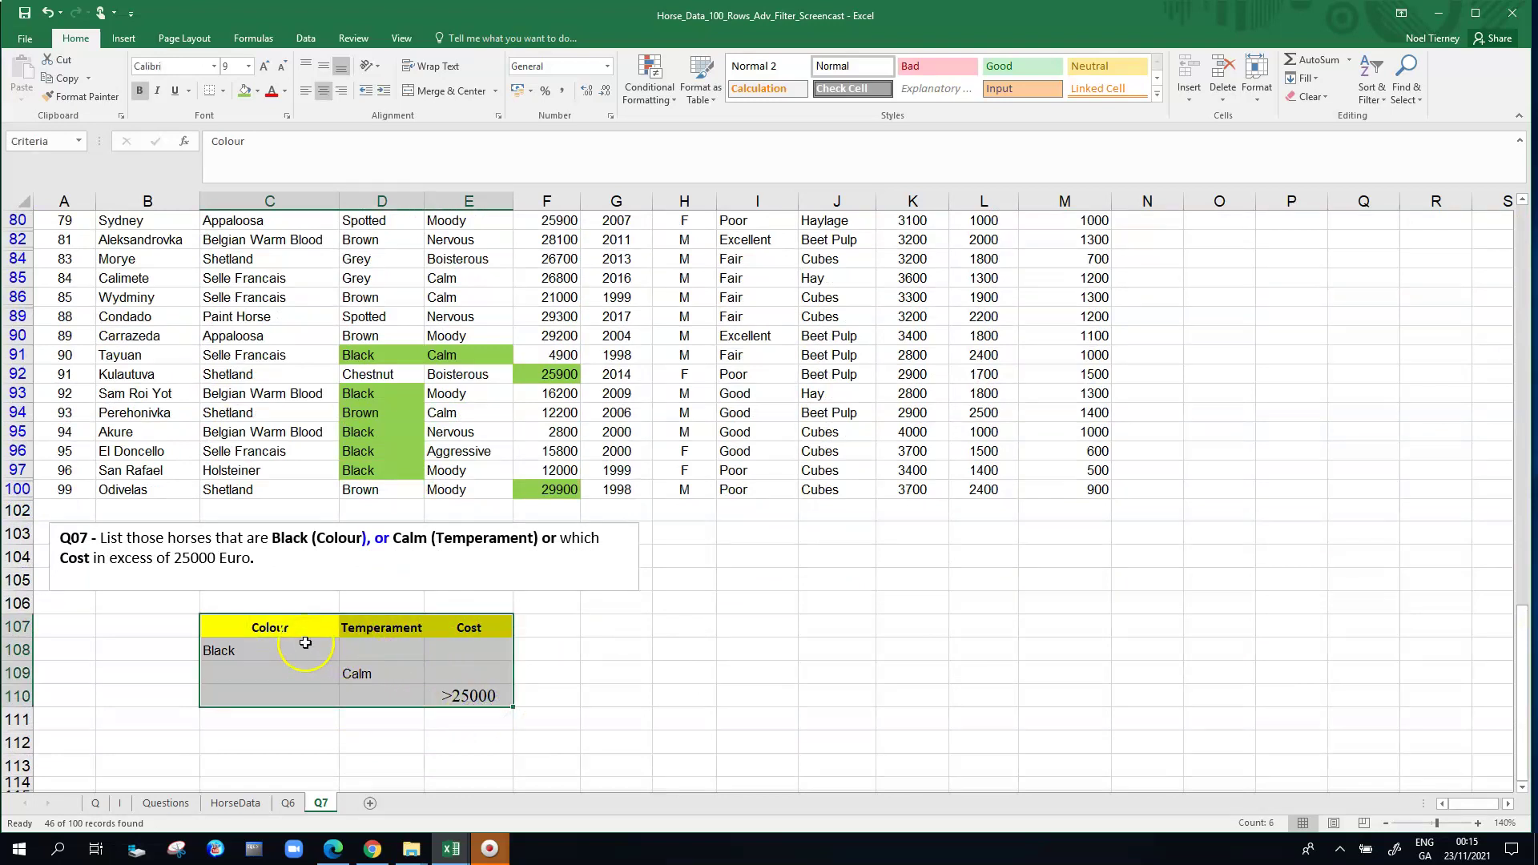
{"action": "left_click", "coordinate": [276, 630]}
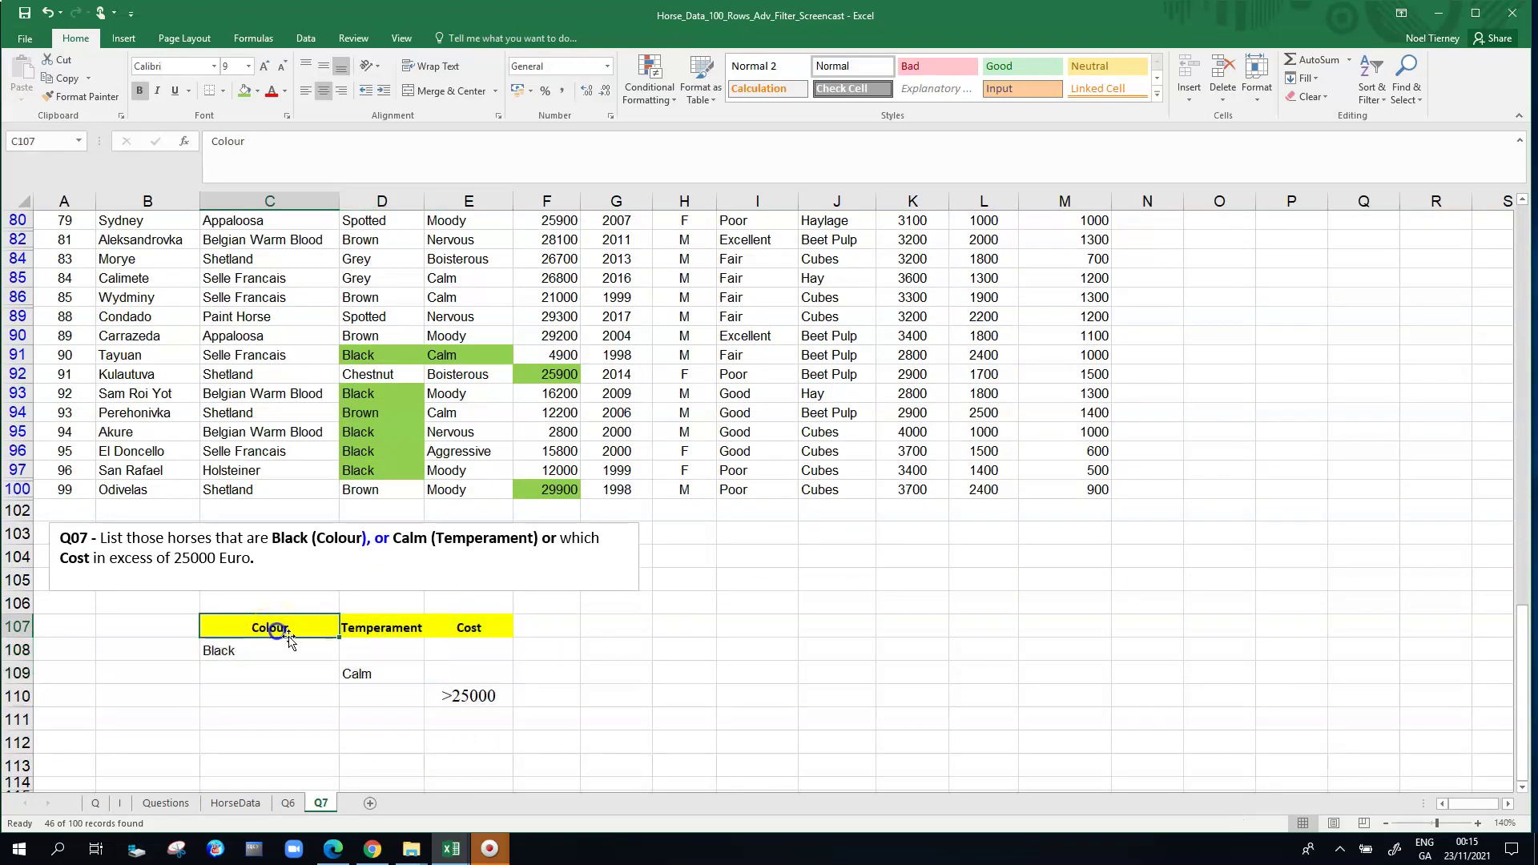
{"action": "left_click", "coordinate": [367, 677]}
{"action": "left_click", "coordinate": [486, 699]}
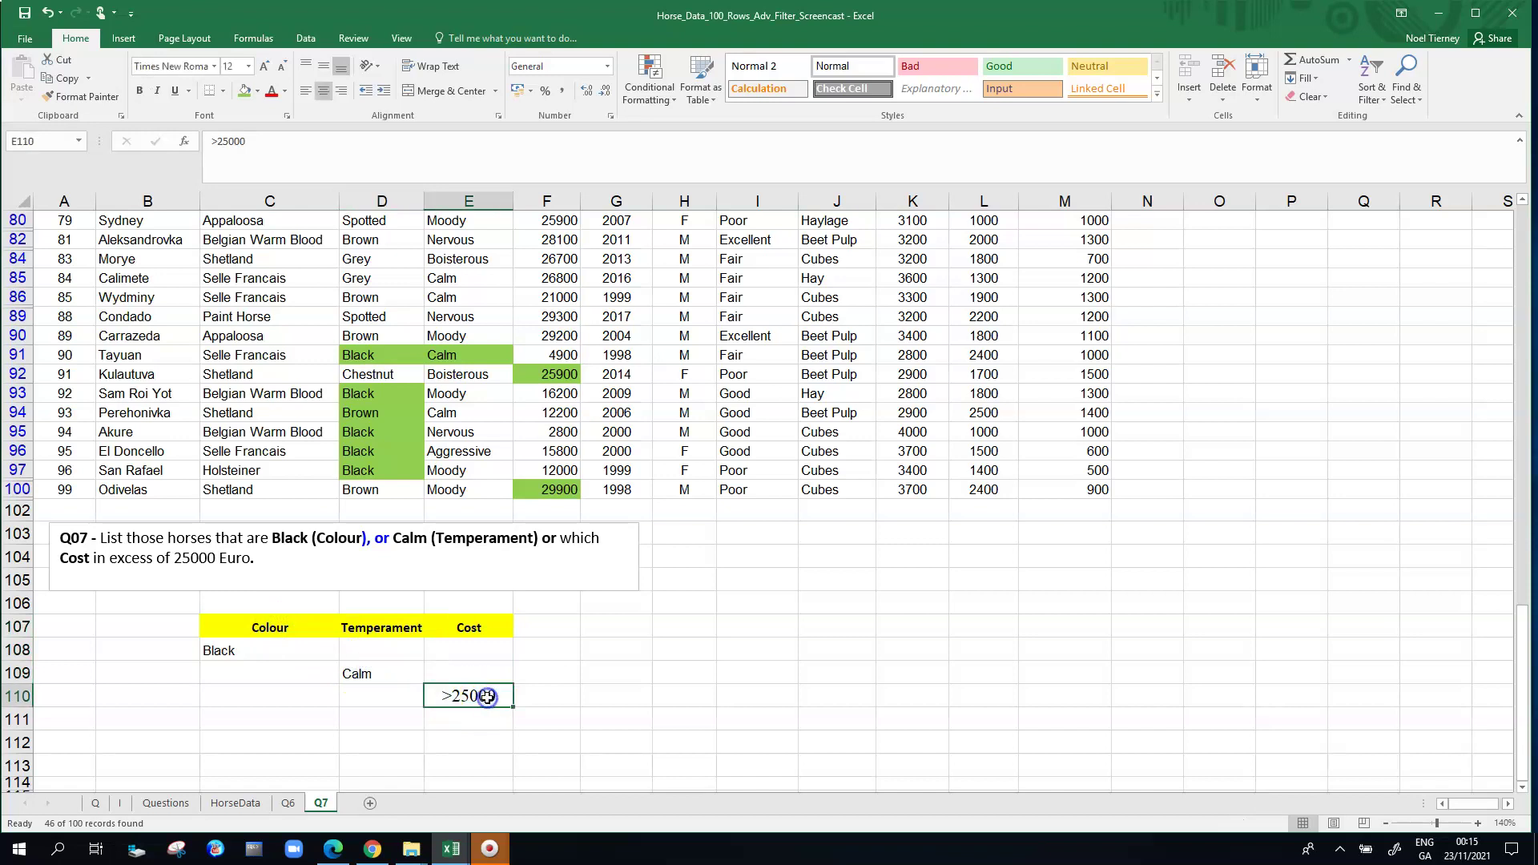
{"action": "left_click_drag", "start_coordinate": [242, 653], "coordinate": [468, 653]}
{"action": "left_click", "coordinate": [404, 680]}
{"action": "left_click", "coordinate": [284, 651]}
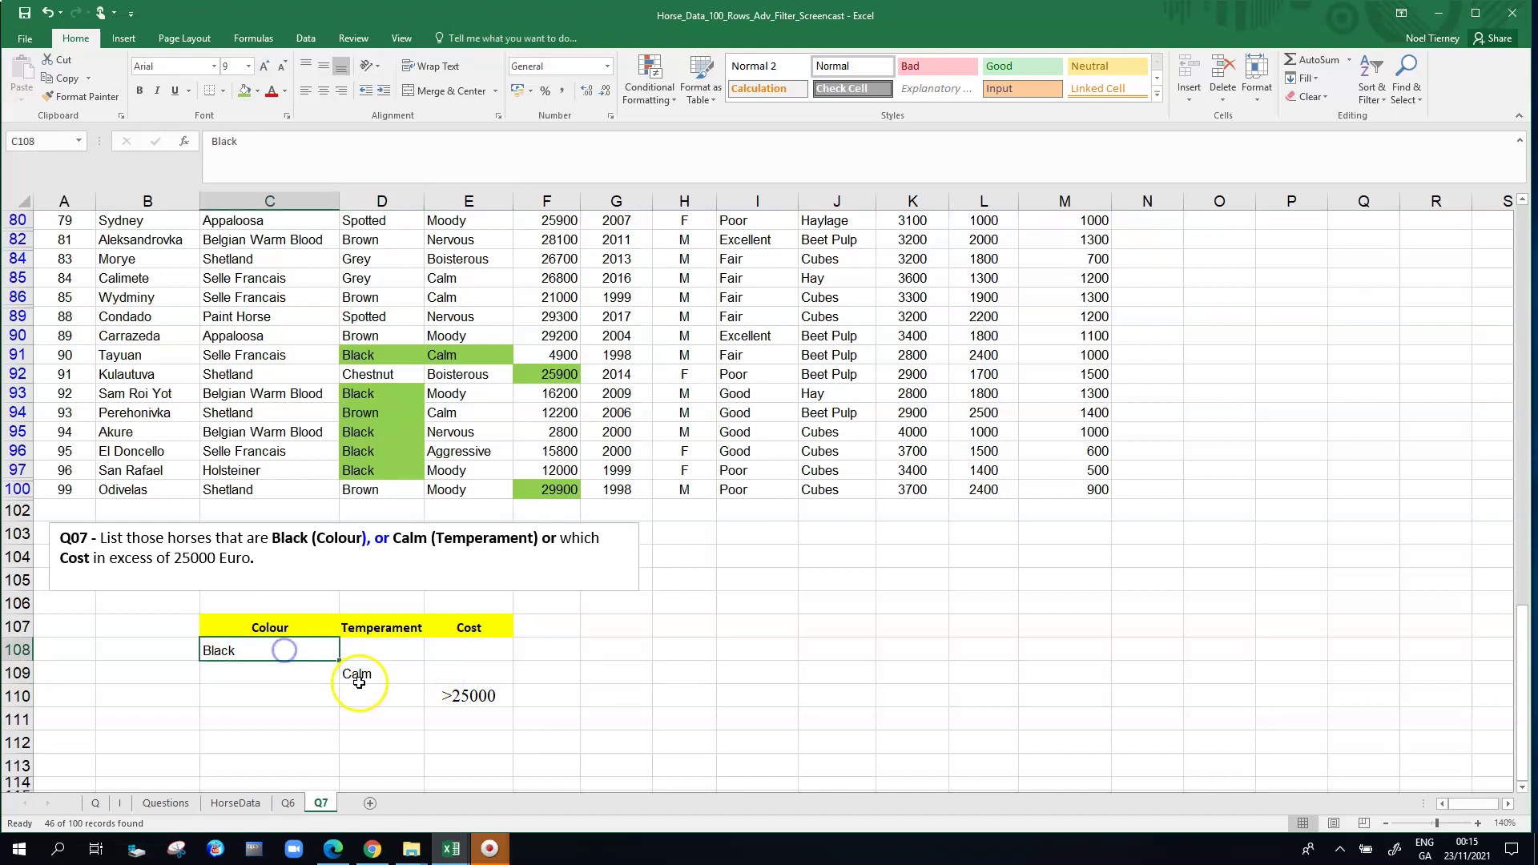
{"action": "left_click", "coordinate": [358, 680]}
{"action": "left_click", "coordinate": [475, 698]}
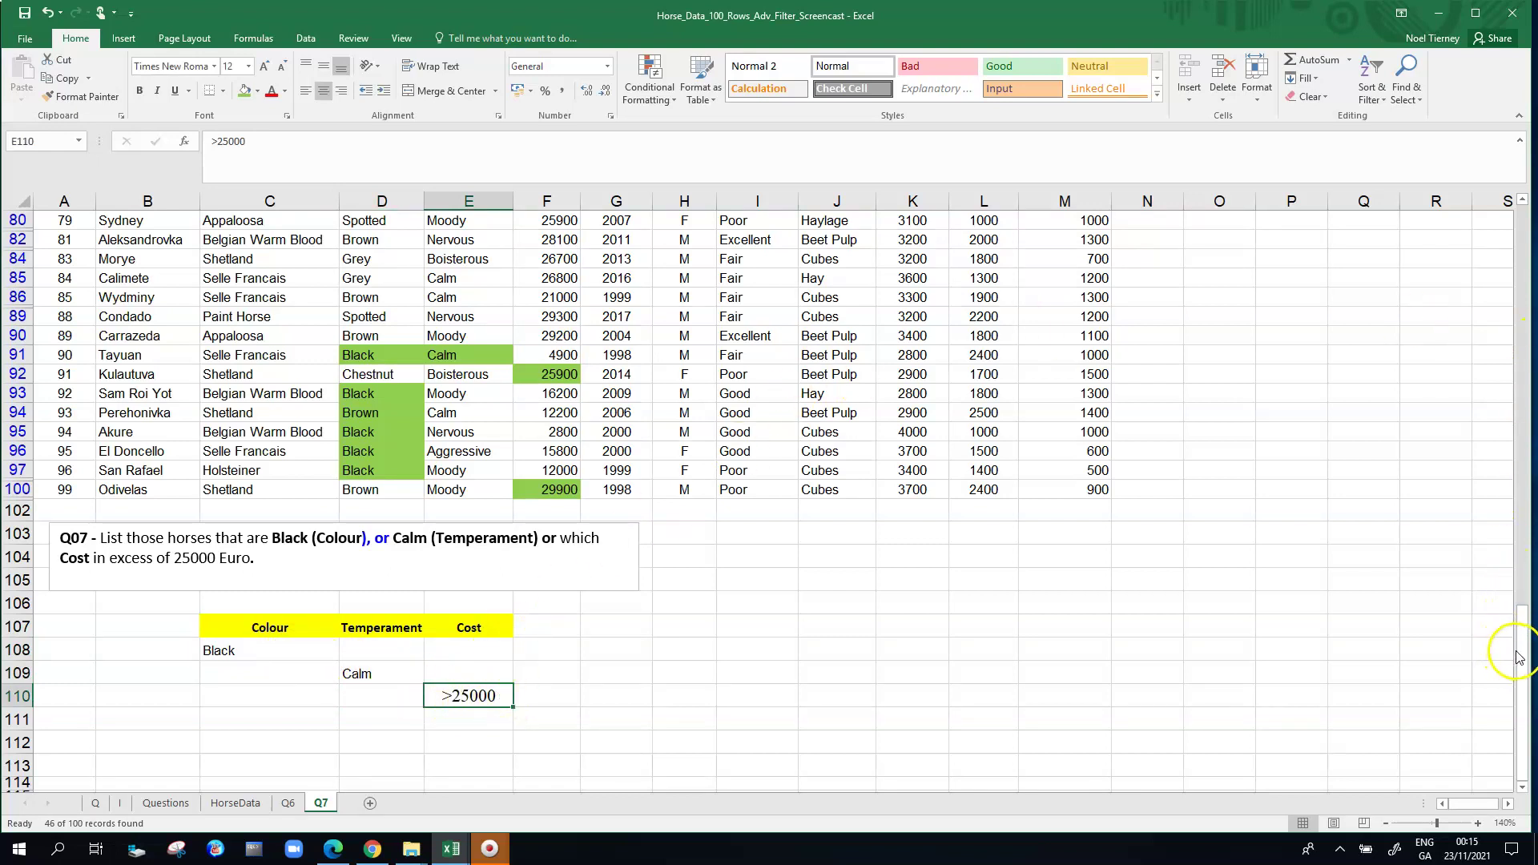
{"action": "left_click_drag", "start_coordinate": [1520, 657], "coordinate": [1522, 210]}
- Toggle Data > Filter on and off to drop the advanced filter and dropdowns
{"action": "left_click", "coordinate": [306, 38]}
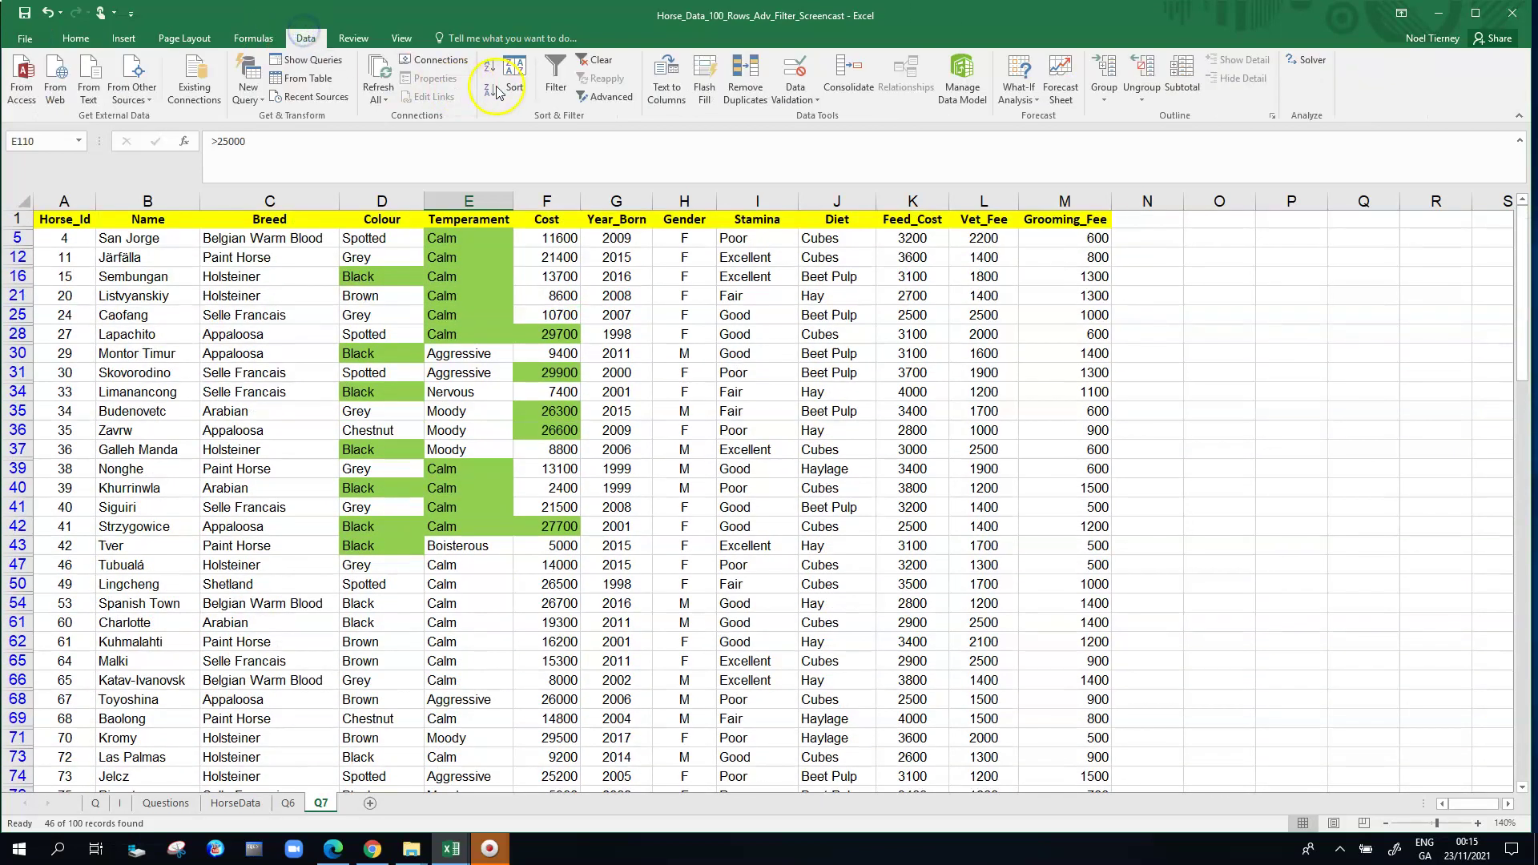
{"action": "left_click", "coordinate": [560, 74]}
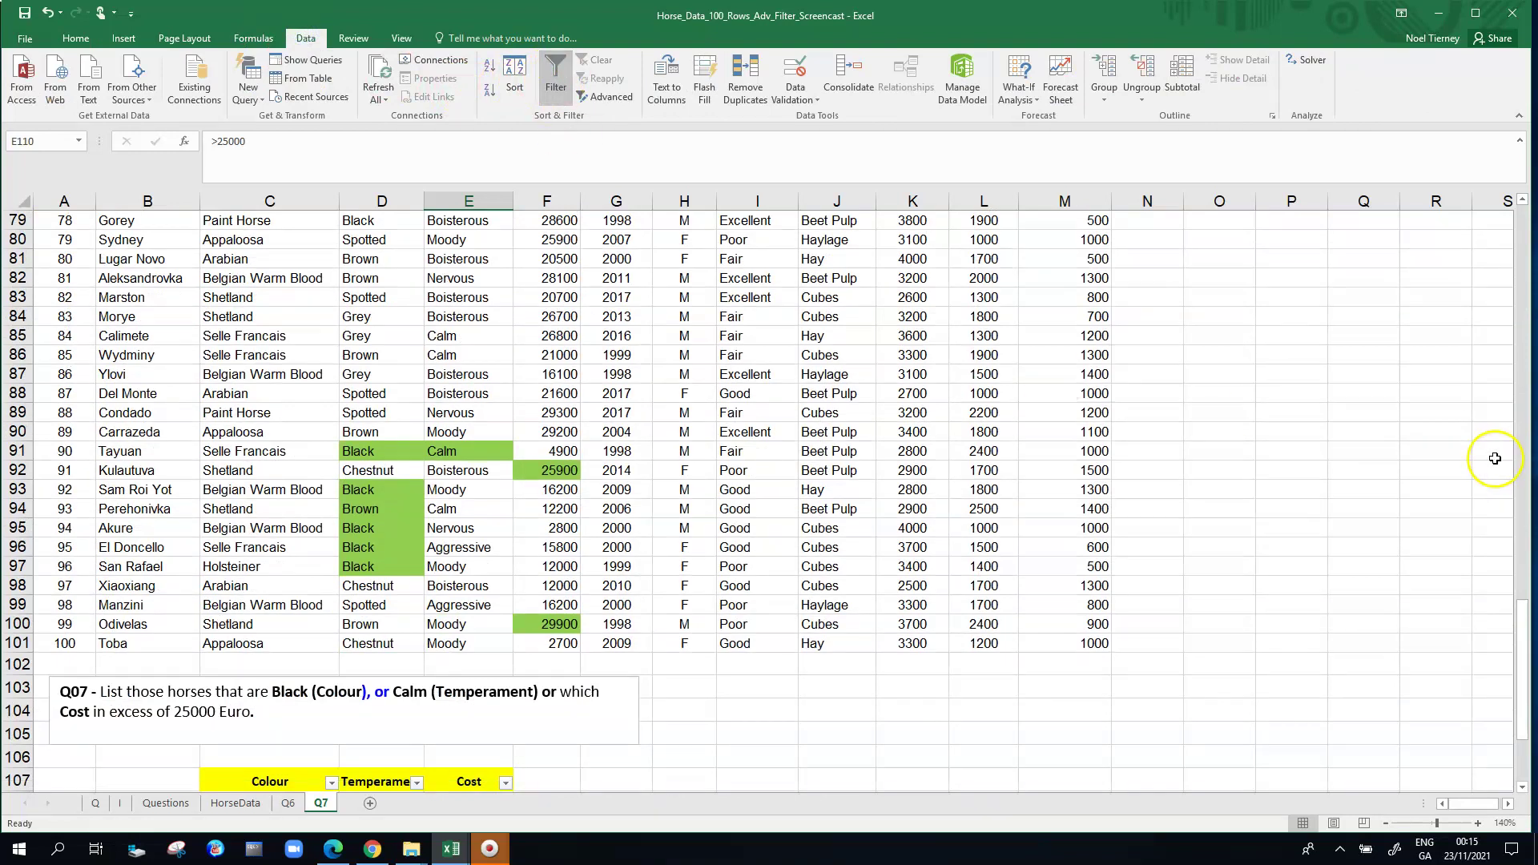
{"action": "left_click", "coordinate": [557, 79]}
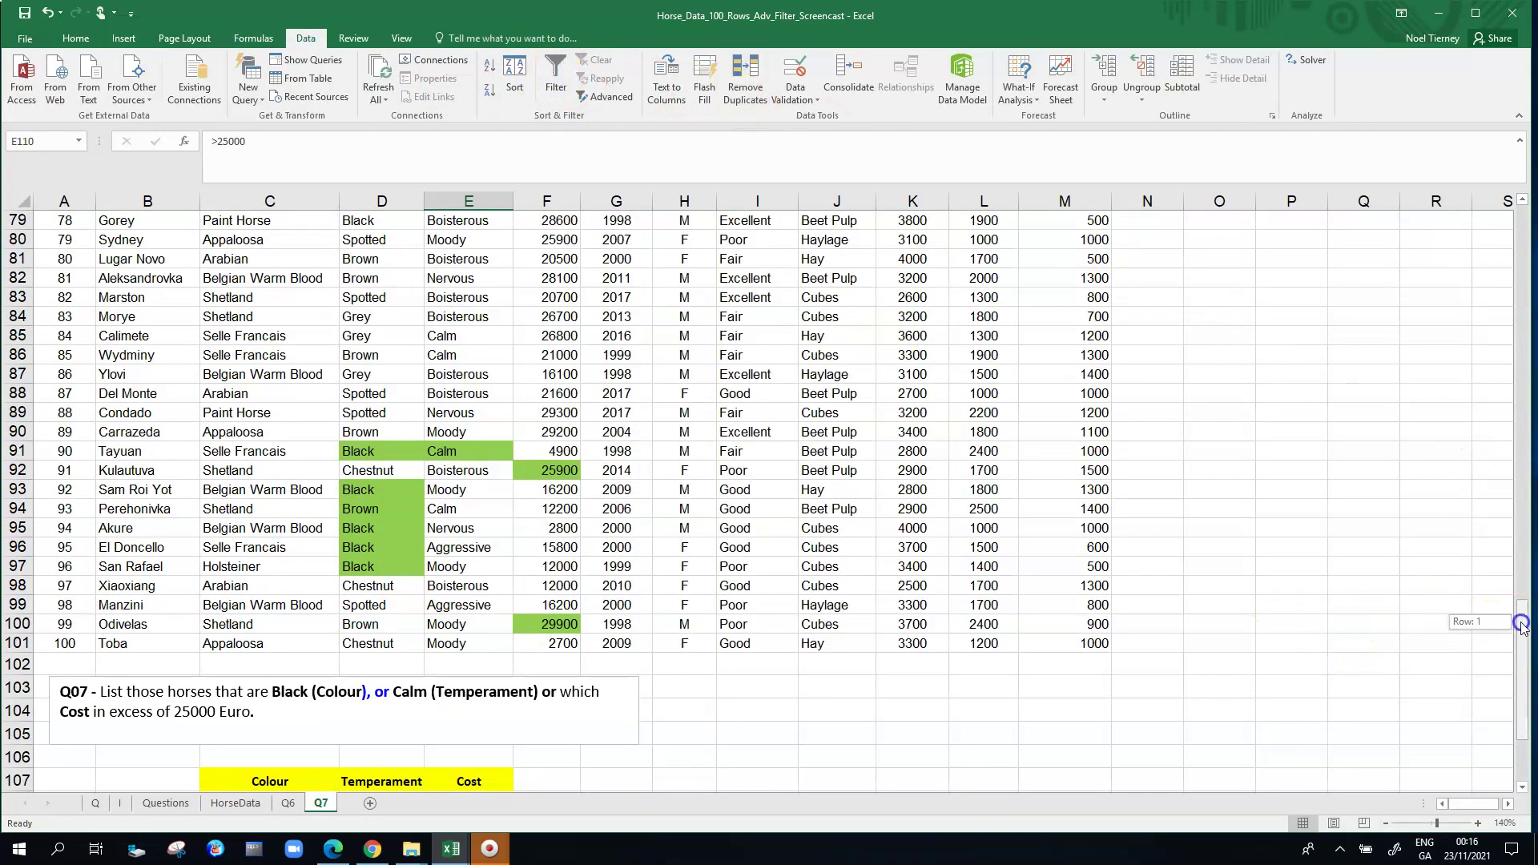
- Select the criteria cells C108 (Black), D109 (Calm) and E110 (>25000)
{"action": "left_click_drag", "start_coordinate": [1521, 625], "coordinate": [1525, 663]}
{"action": "left_click", "coordinate": [268, 649]}
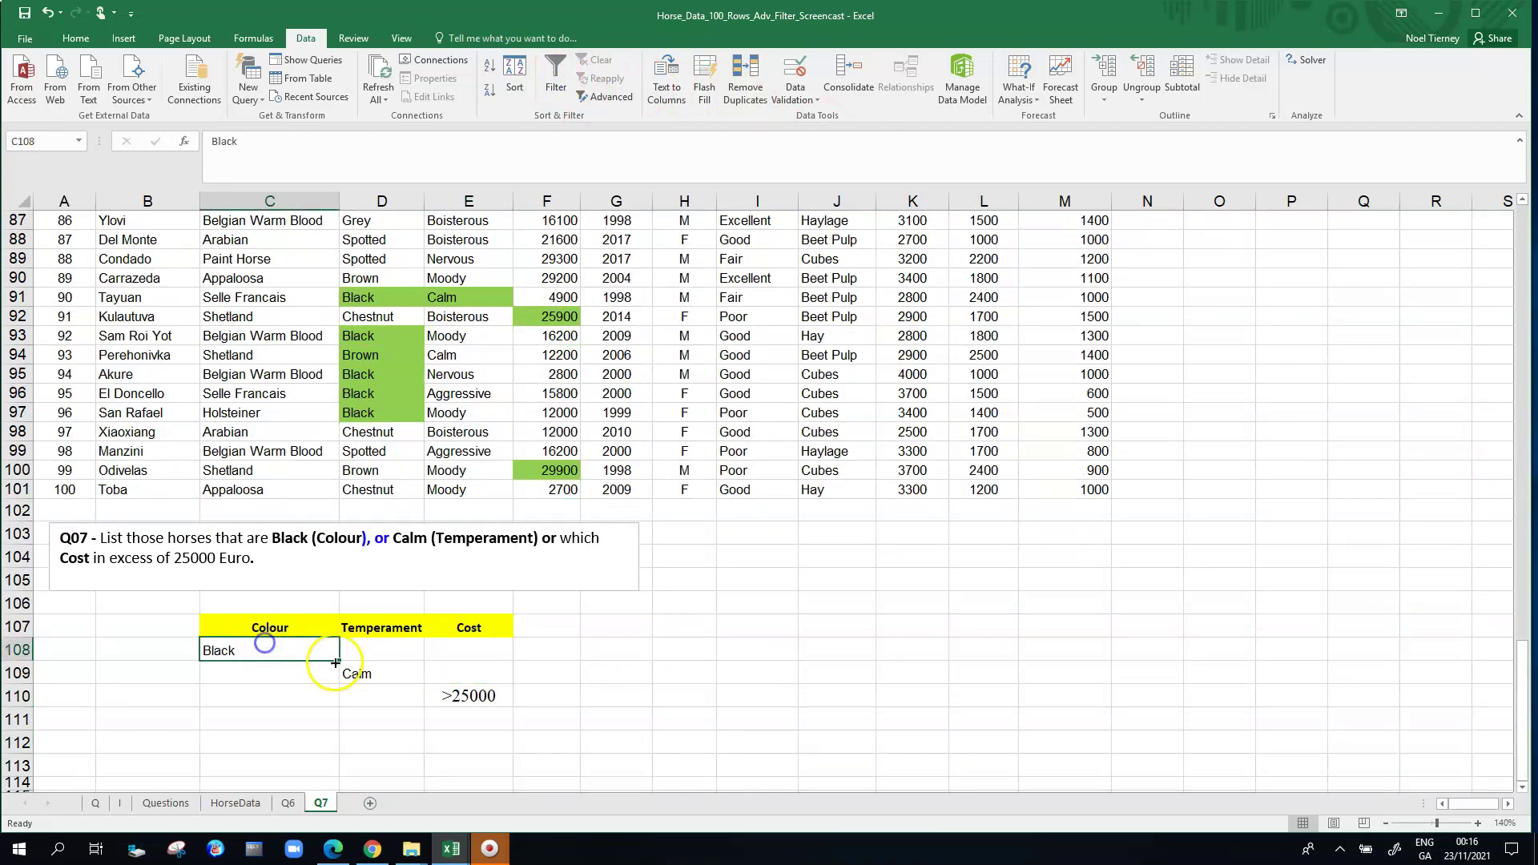
{"action": "left_click", "coordinate": [382, 681]}
{"action": "left_click", "coordinate": [474, 693]}
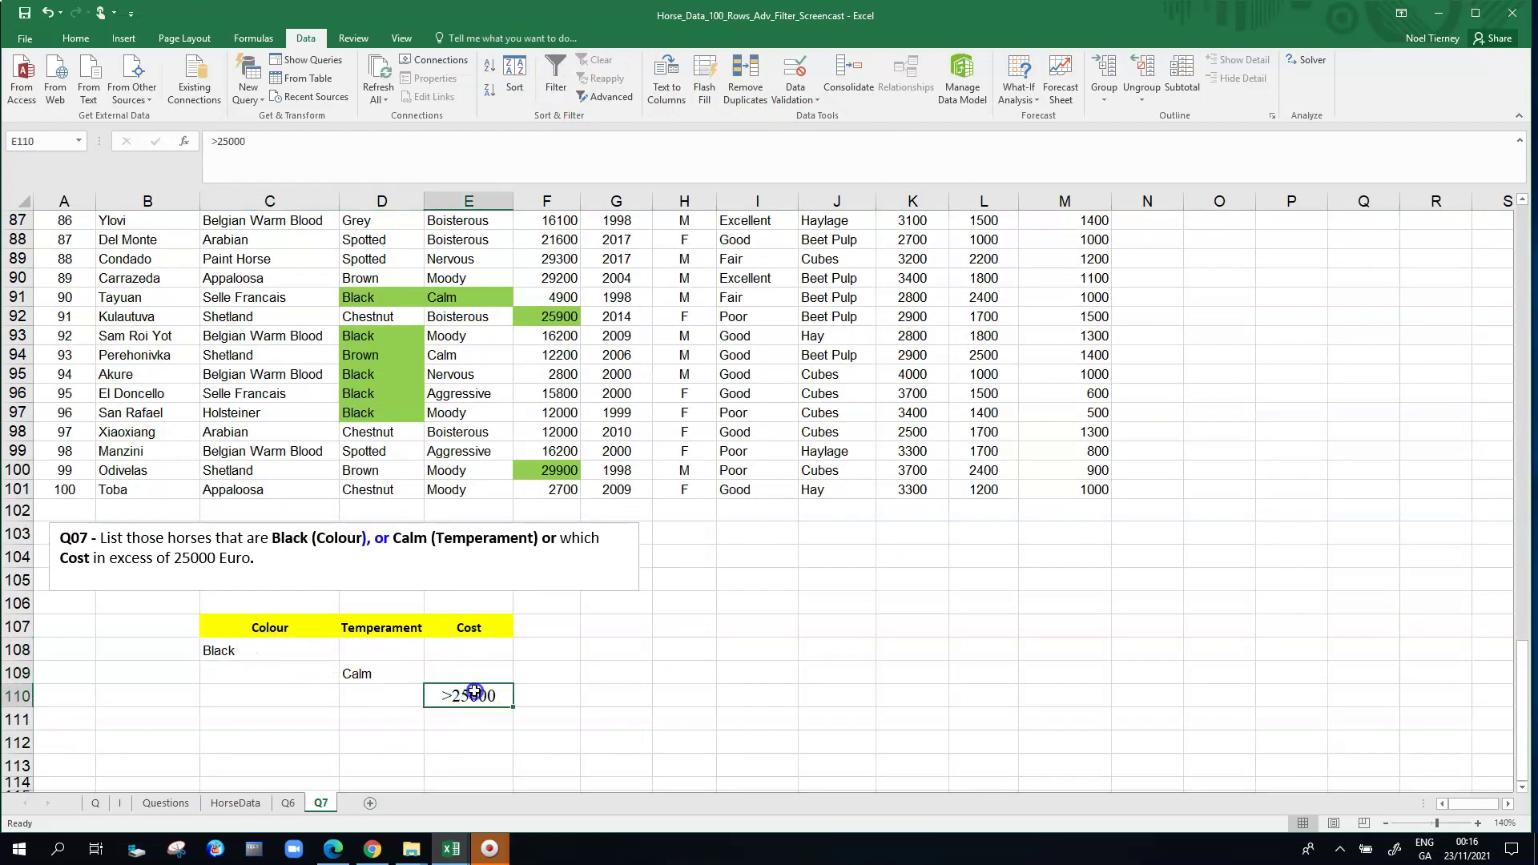